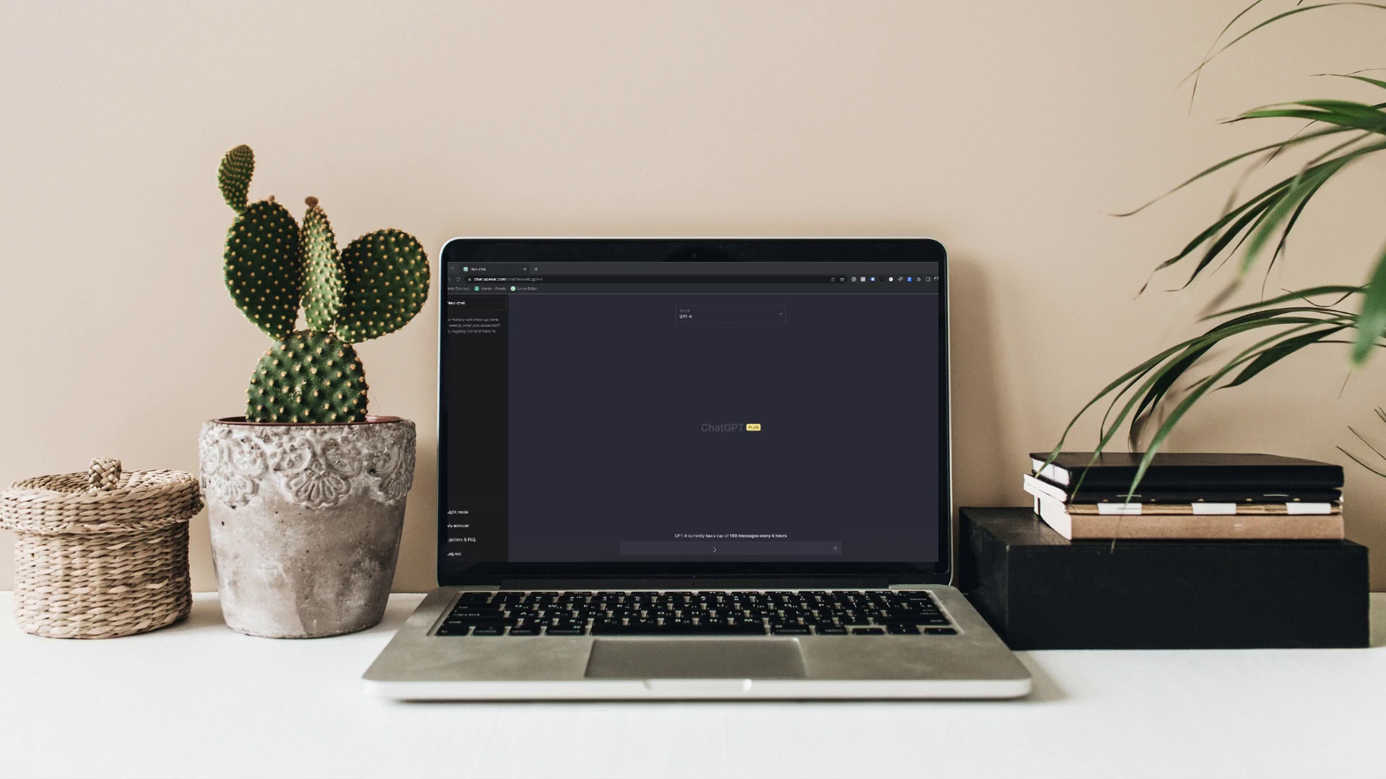
click(713, 549)
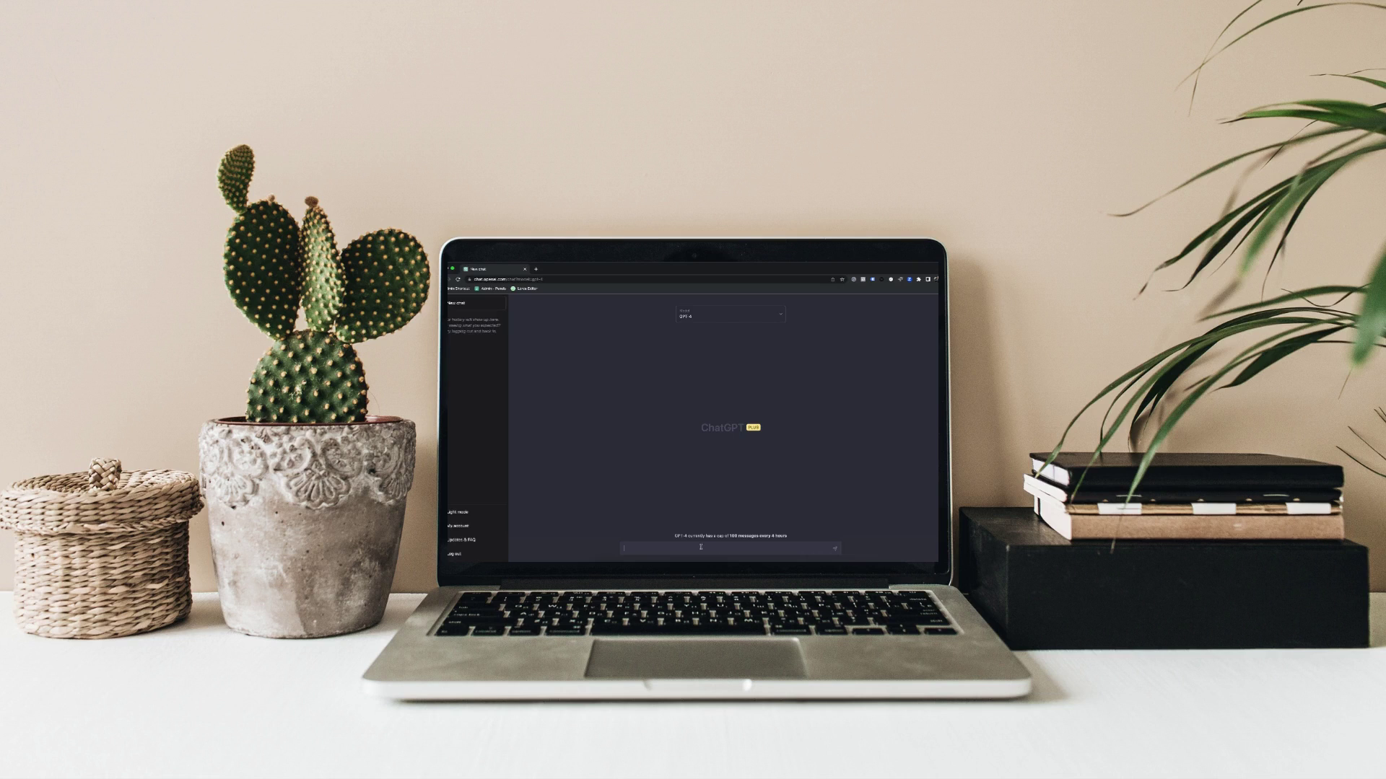
text(What is the difference between ChatGPT-3 and ChatGPT-4?)
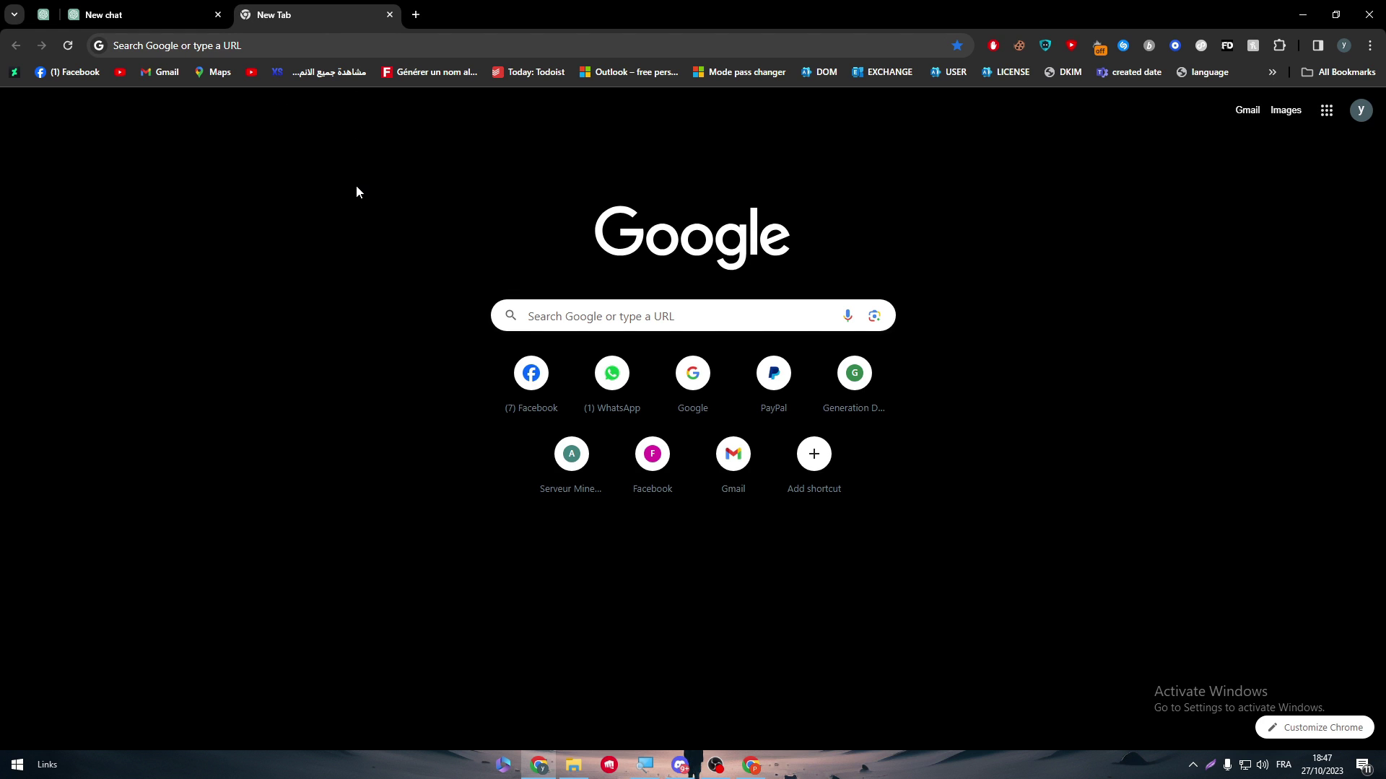
Open ChatGPT at chat.openai.com and look through its General and Data controls settings
click(218, 14)
click(221, 45)
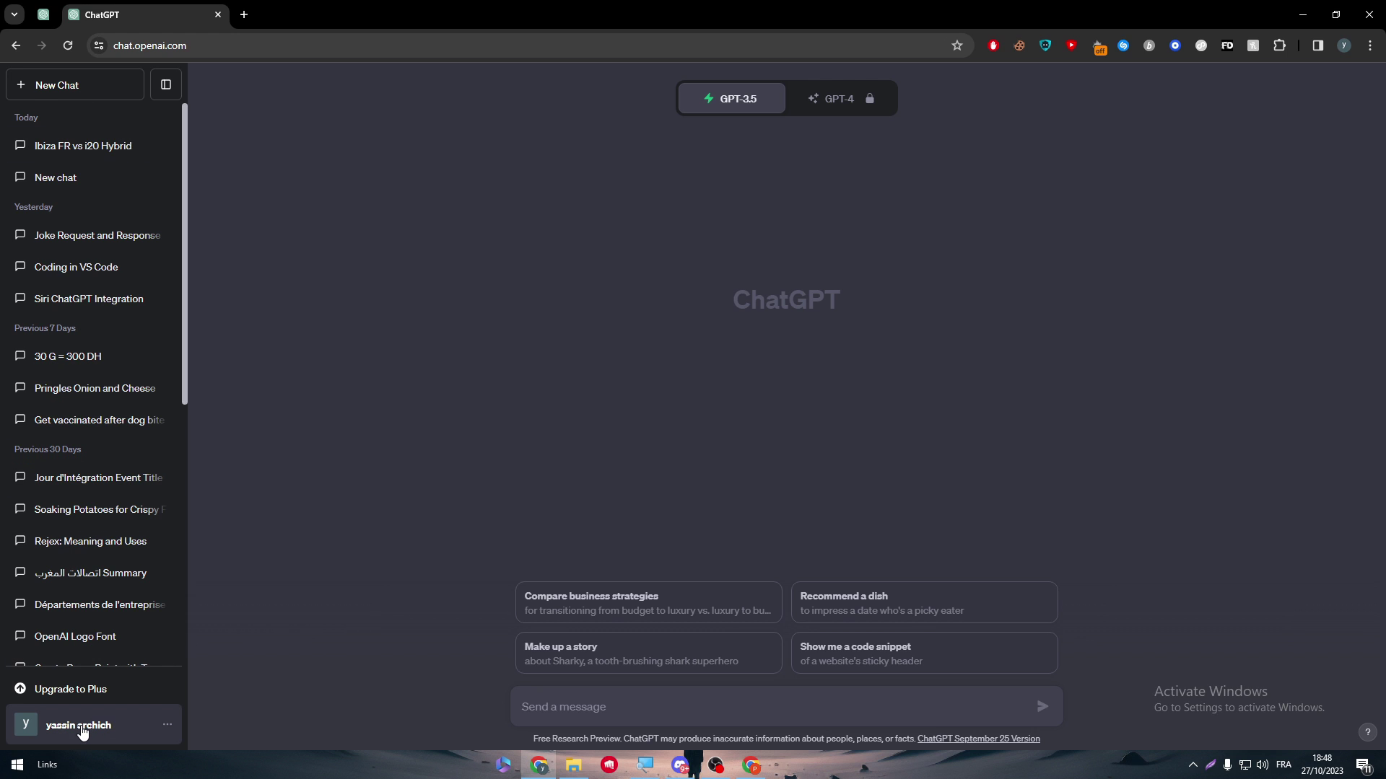
click(78, 727)
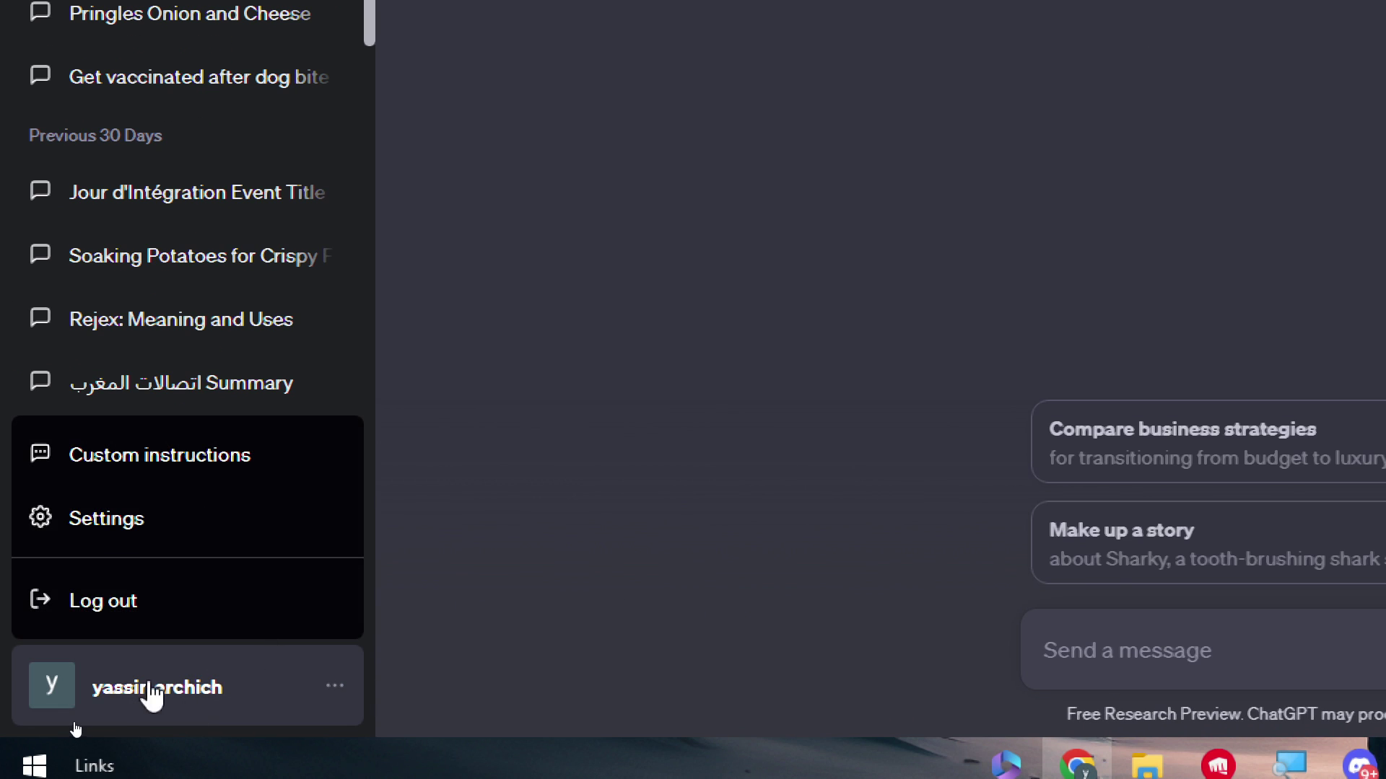
click(137, 518)
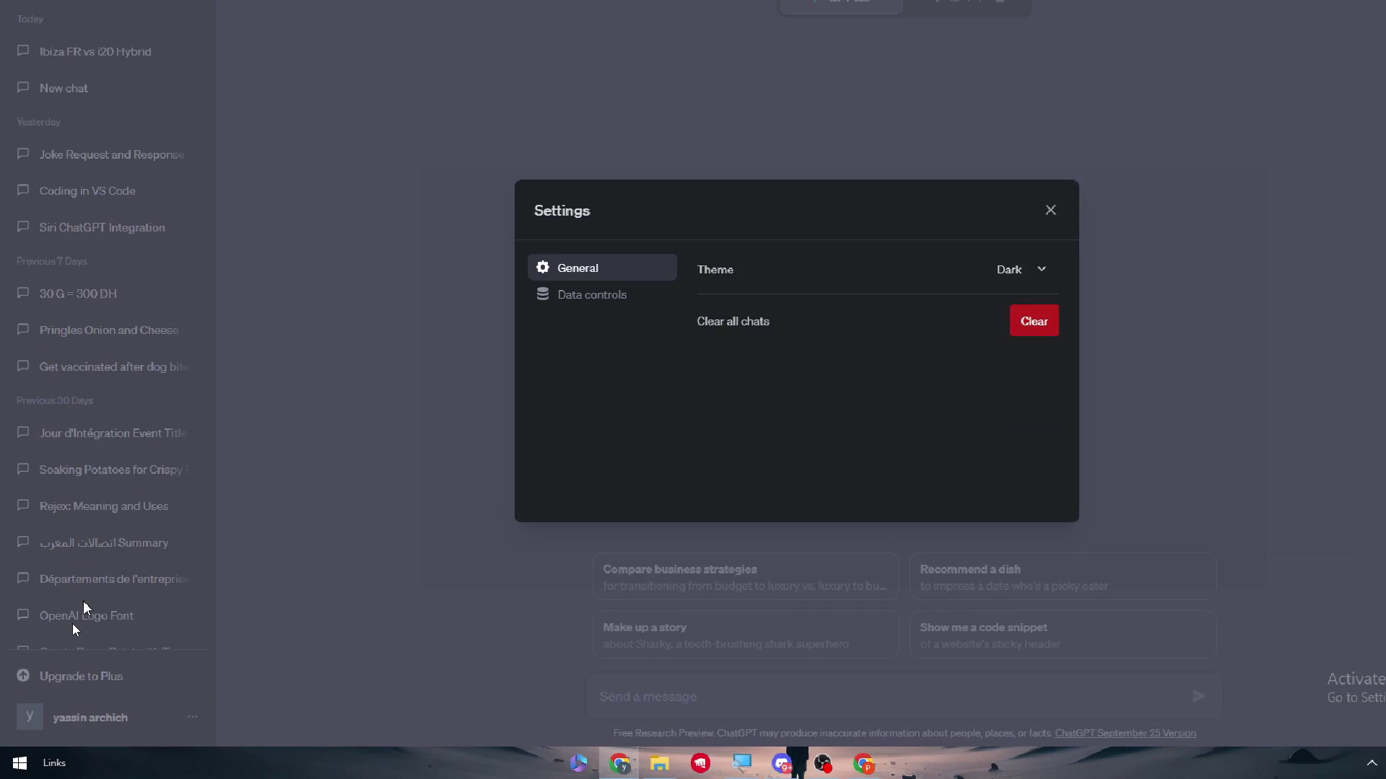
click(533, 361)
click(527, 337)
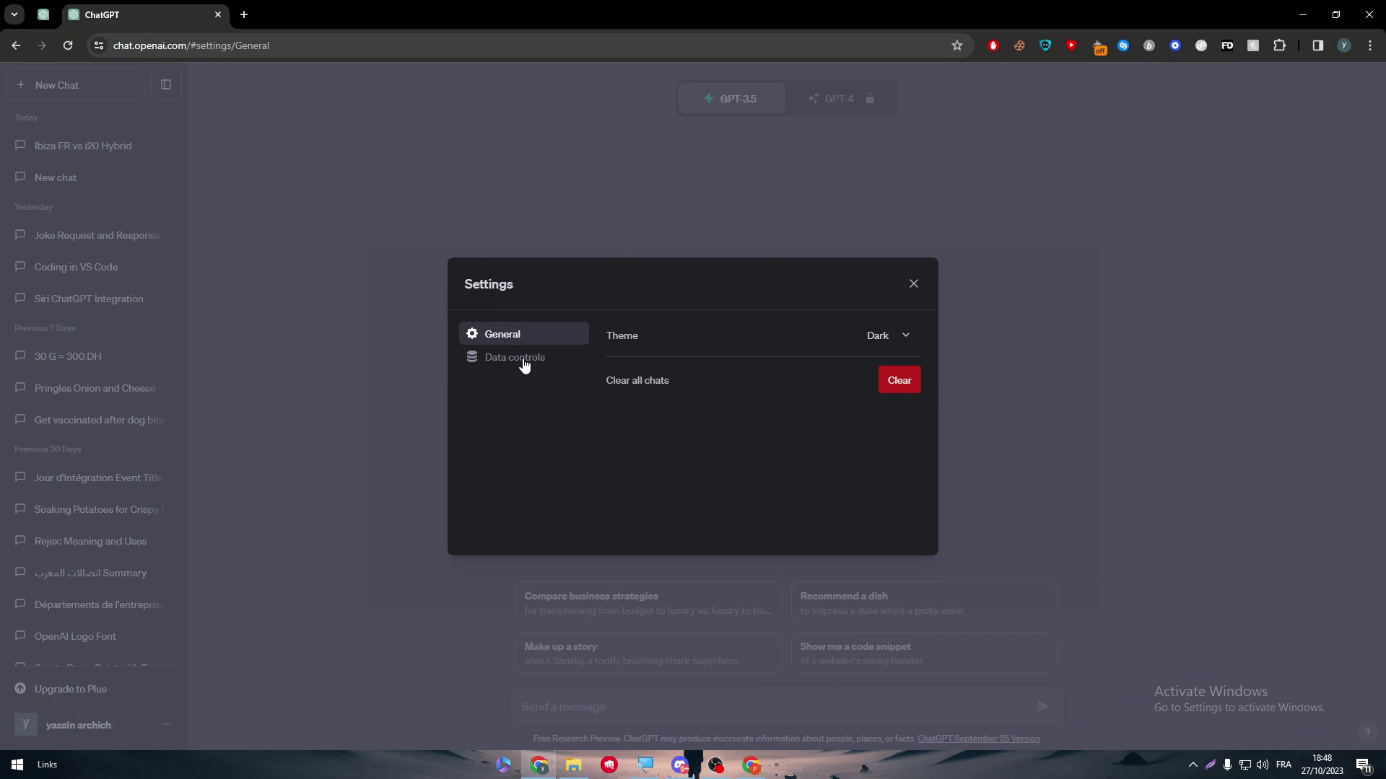
click(519, 355)
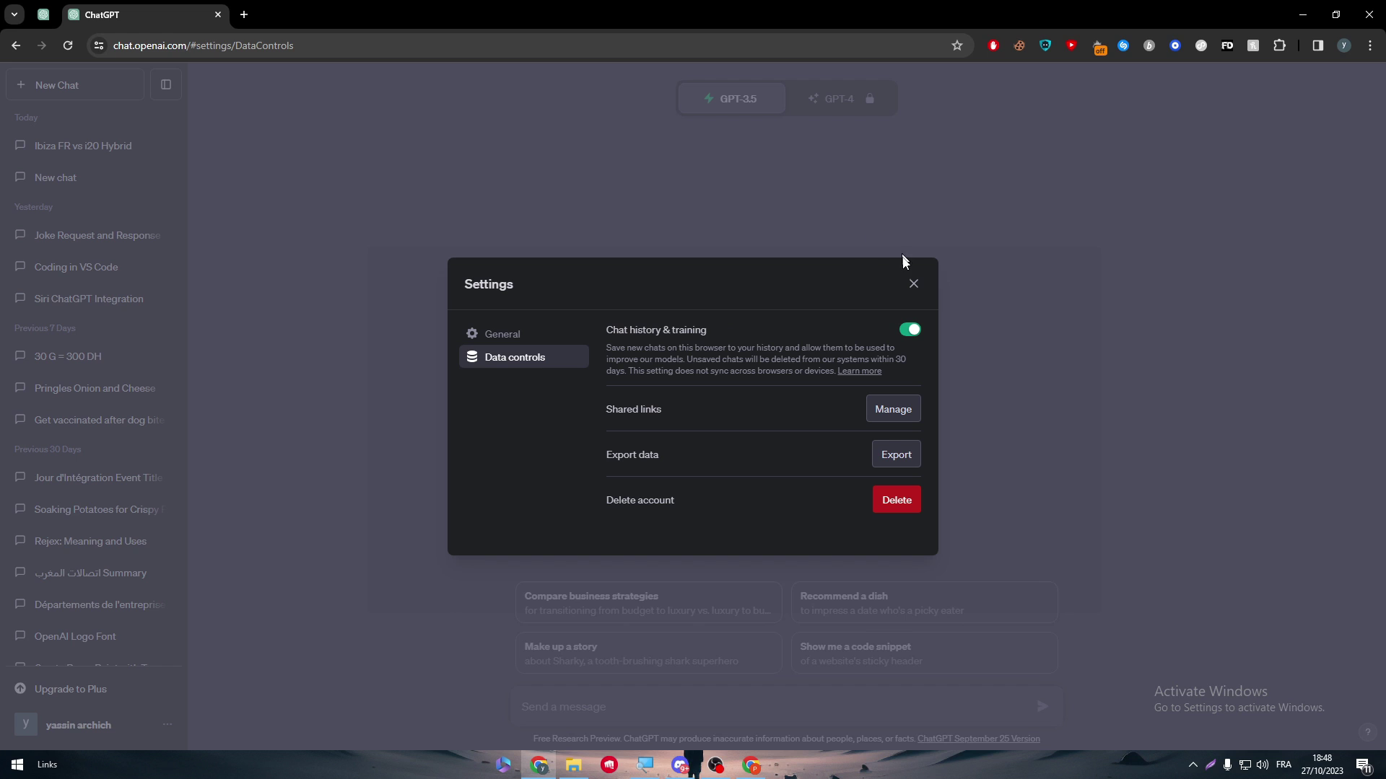
click(914, 284)
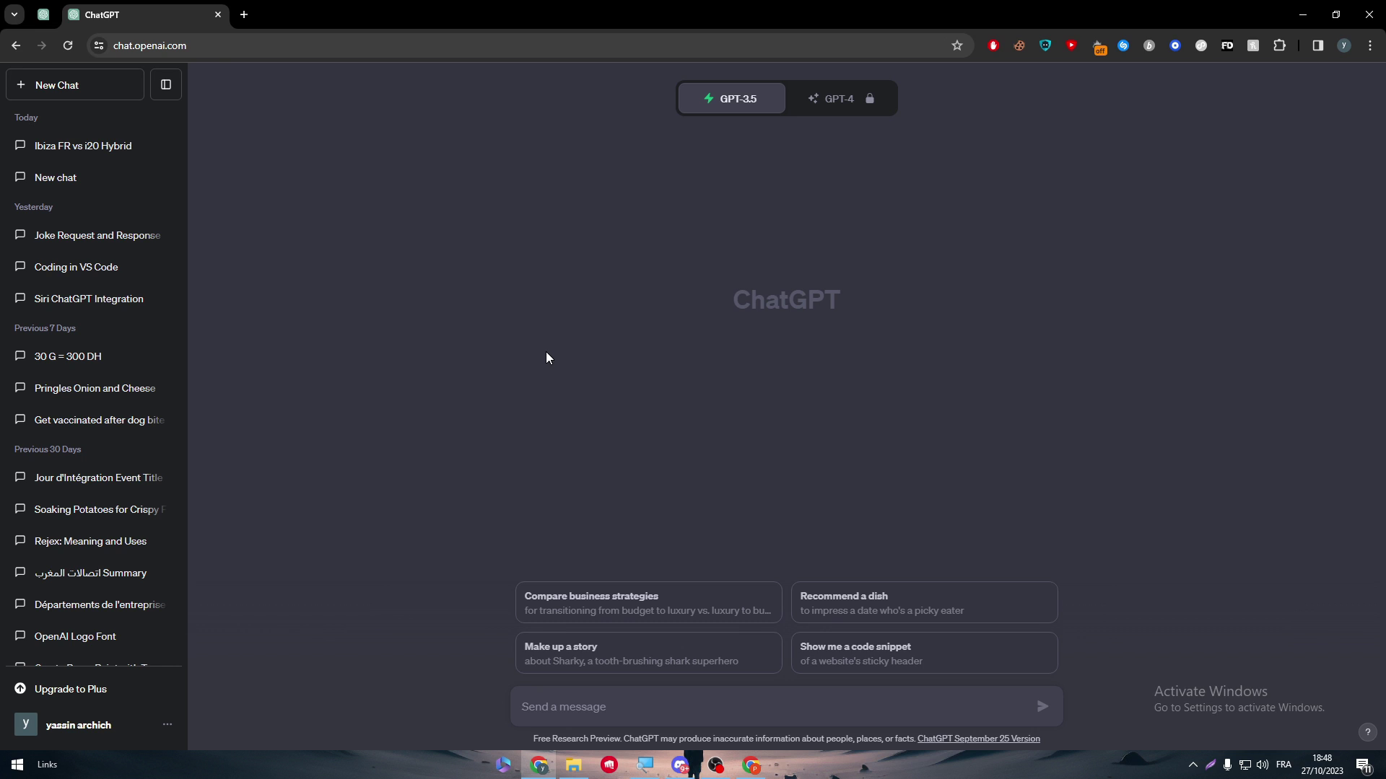
Open the Zapier dashboard in a new browser tab
click(245, 15)
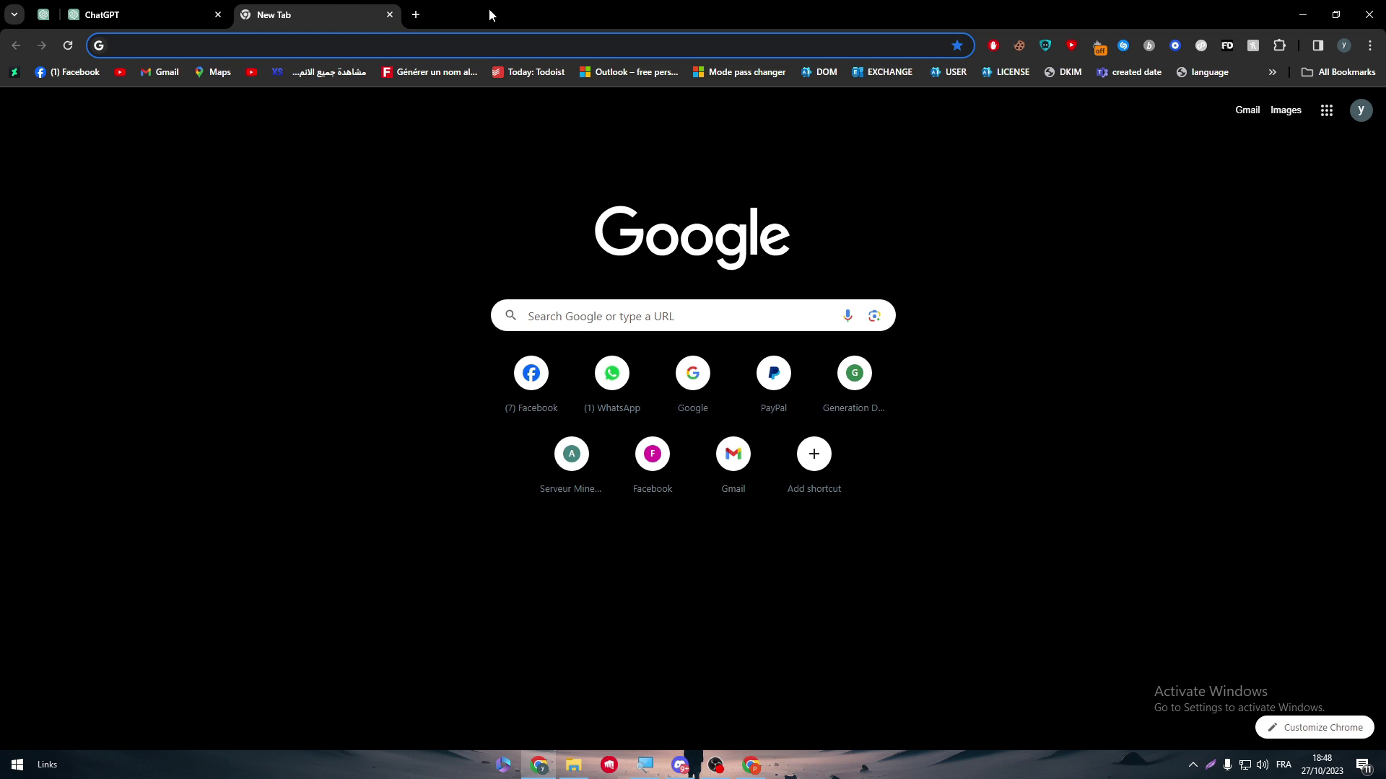
text(zap)
key(Return)
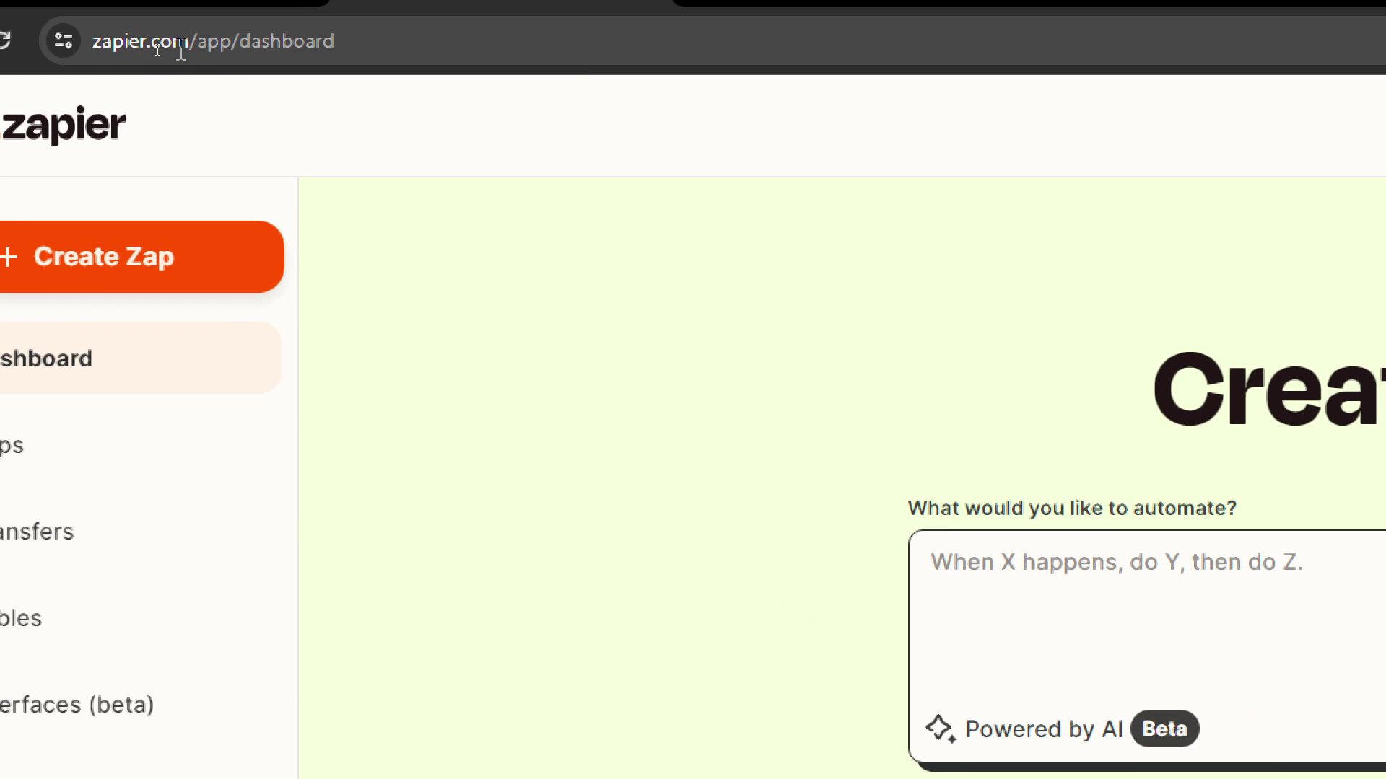
drag(186, 42, 92, 42)
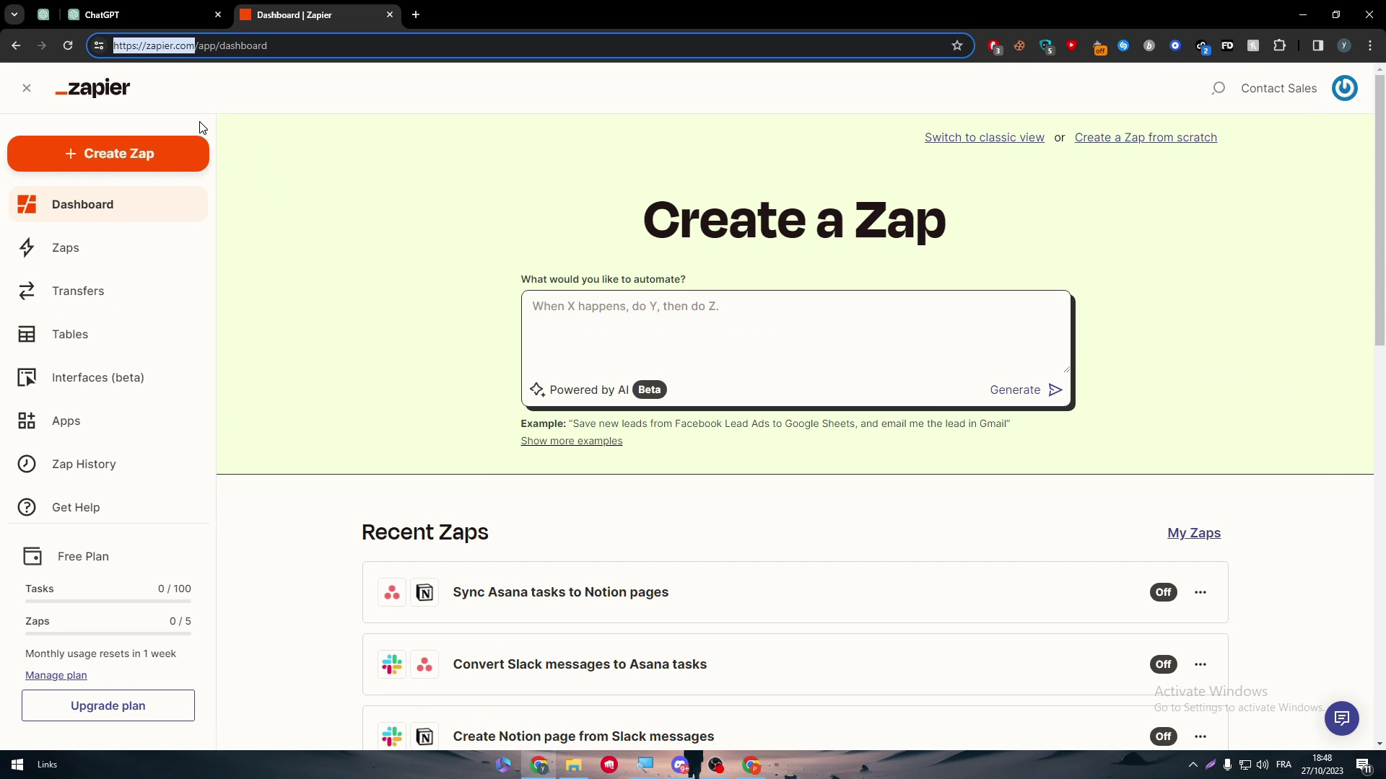
click(352, 284)
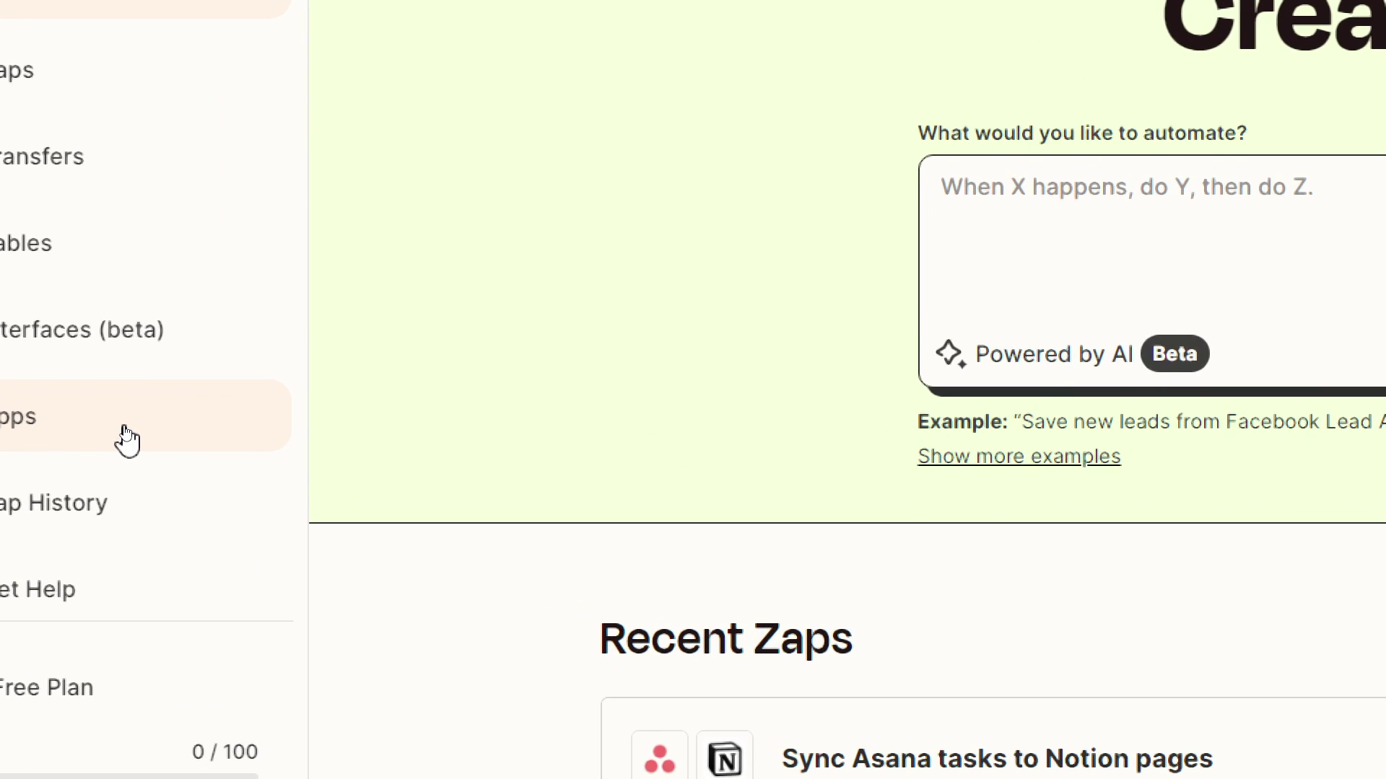
Open Zapier's list of apps and search it for "chatgpt"
click(127, 437)
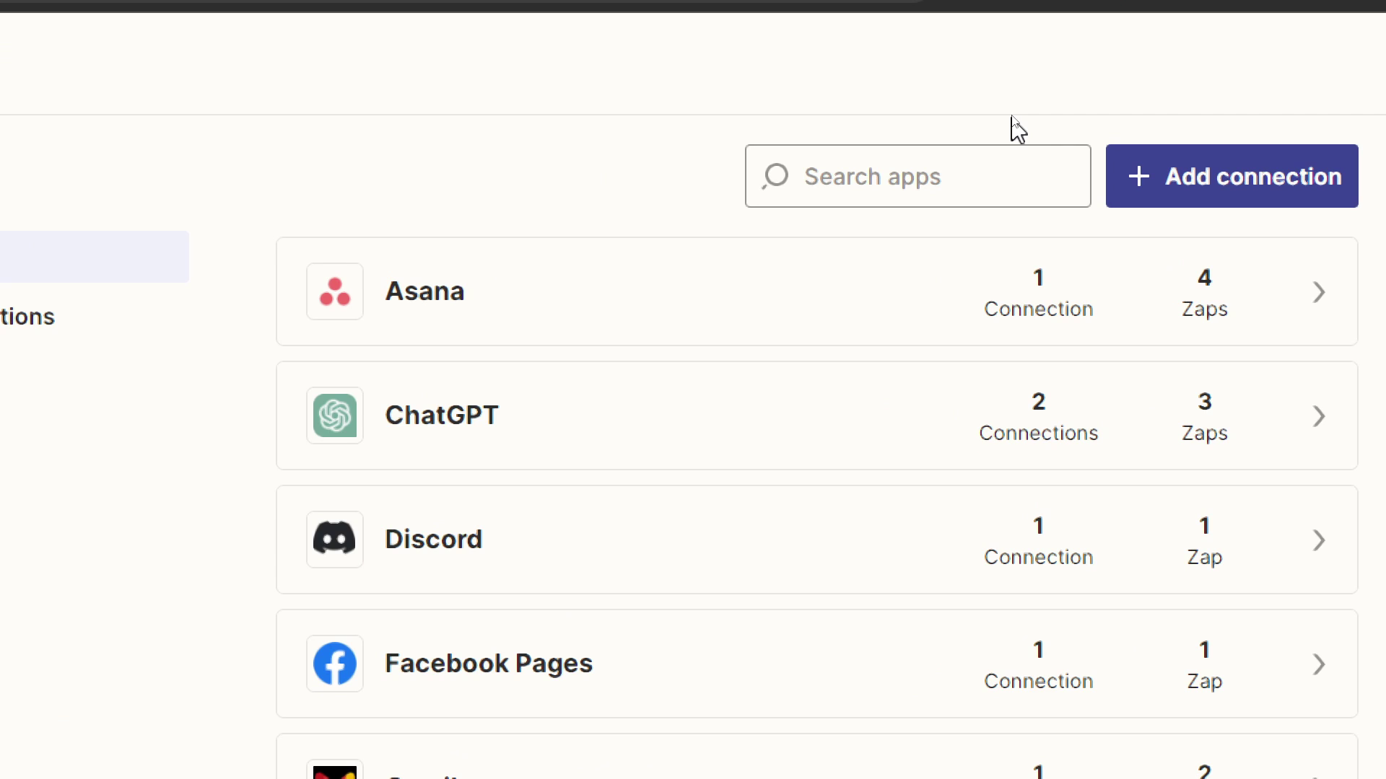
click(532, 170)
text(chatg^)
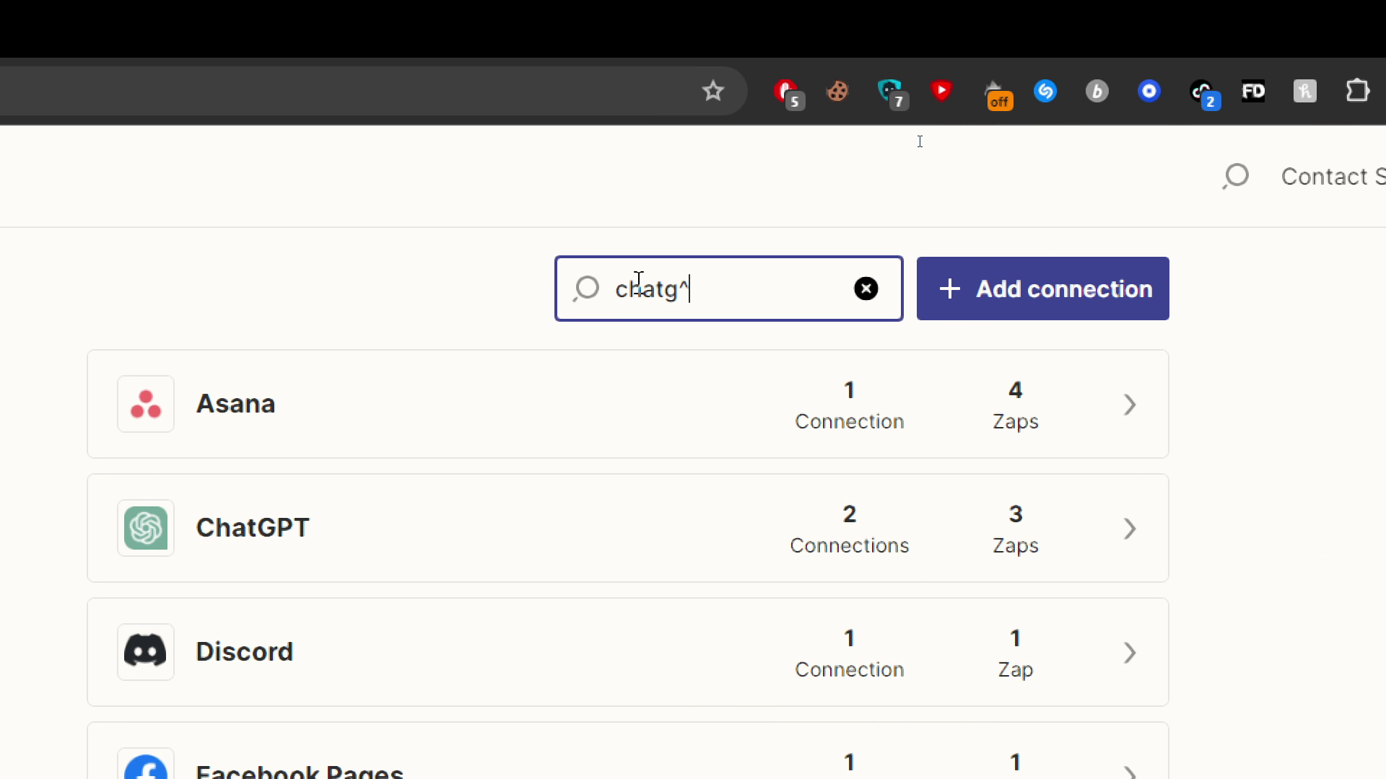
key(BackSpace)
key(BackSpace)
text(gpt)
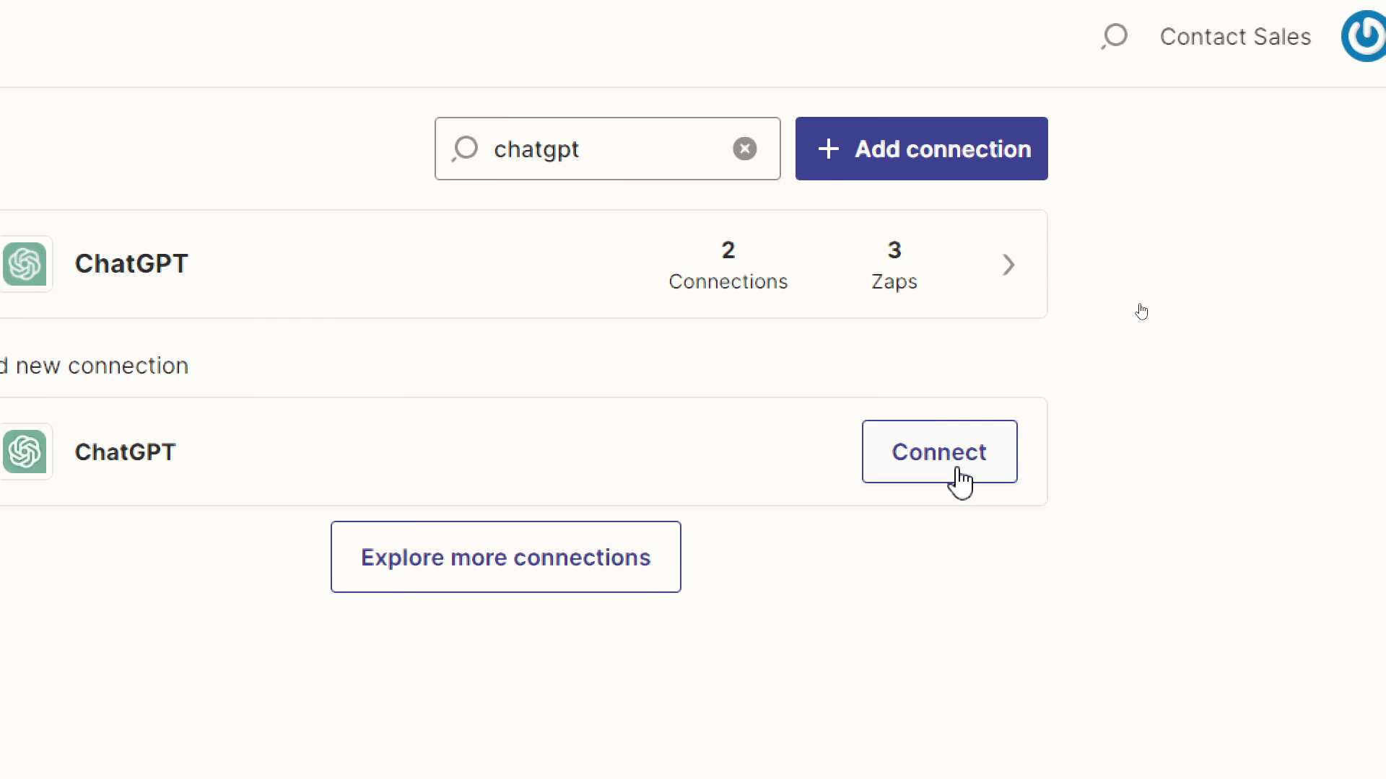
Start a new ChatGPT connection and examine the API key requirement in the account authorization window
click(1270, 397)
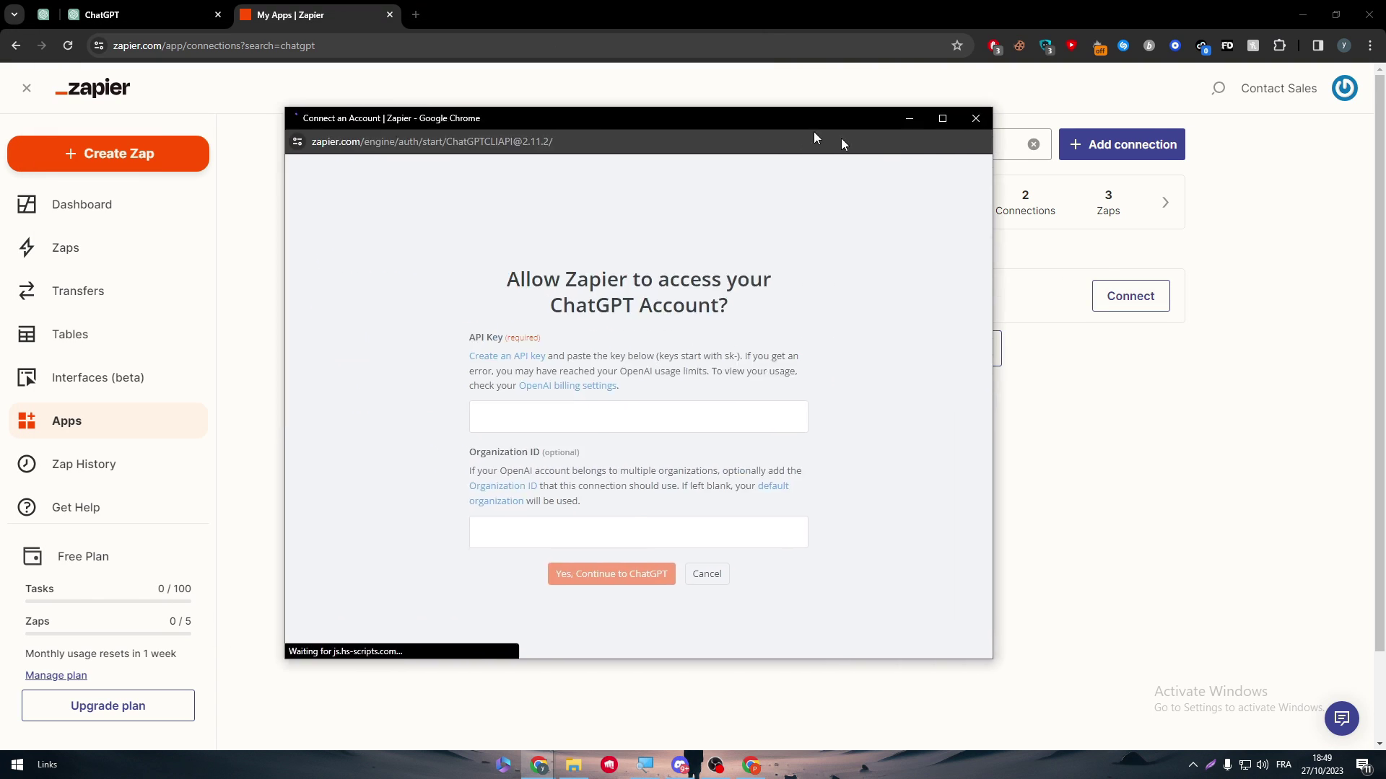
drag(814, 137, 931, 130)
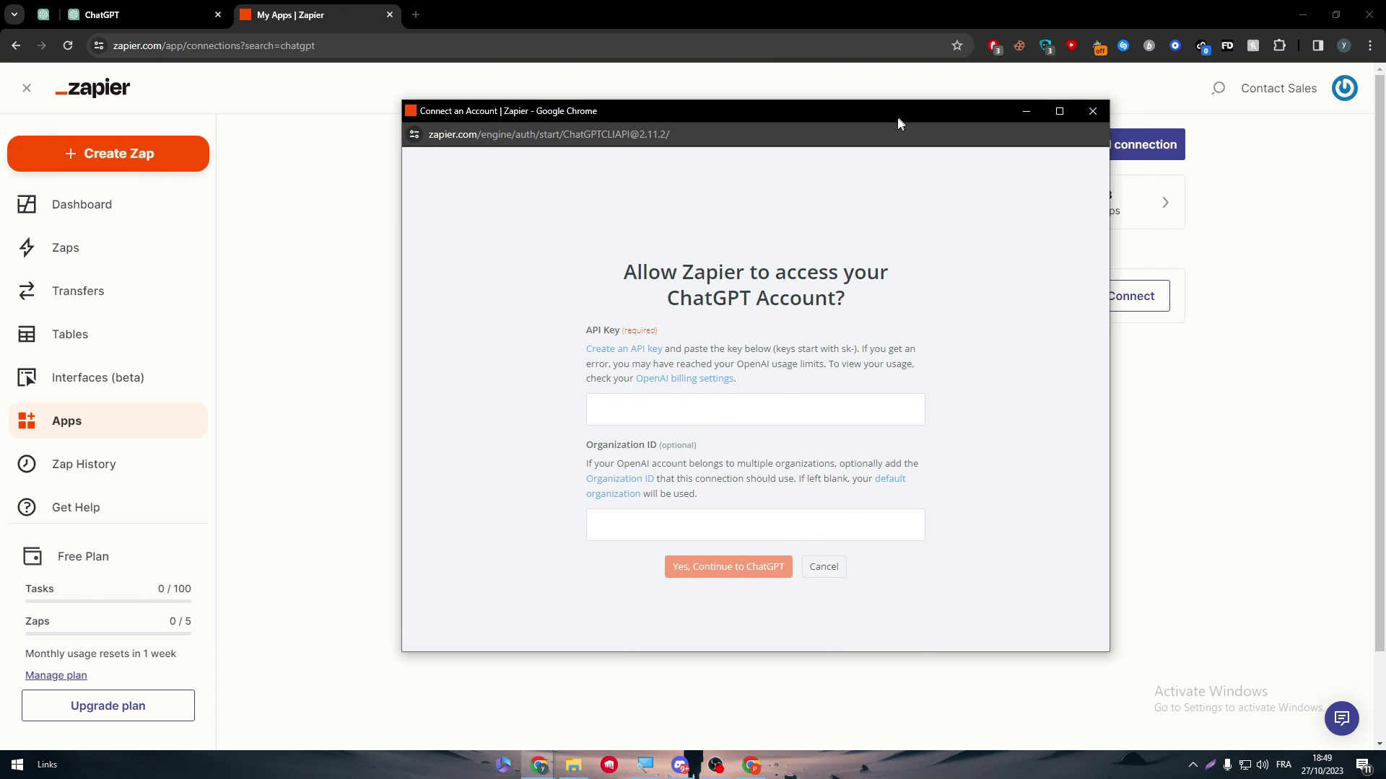
drag(680, 298, 713, 298)
drag(626, 331, 586, 329)
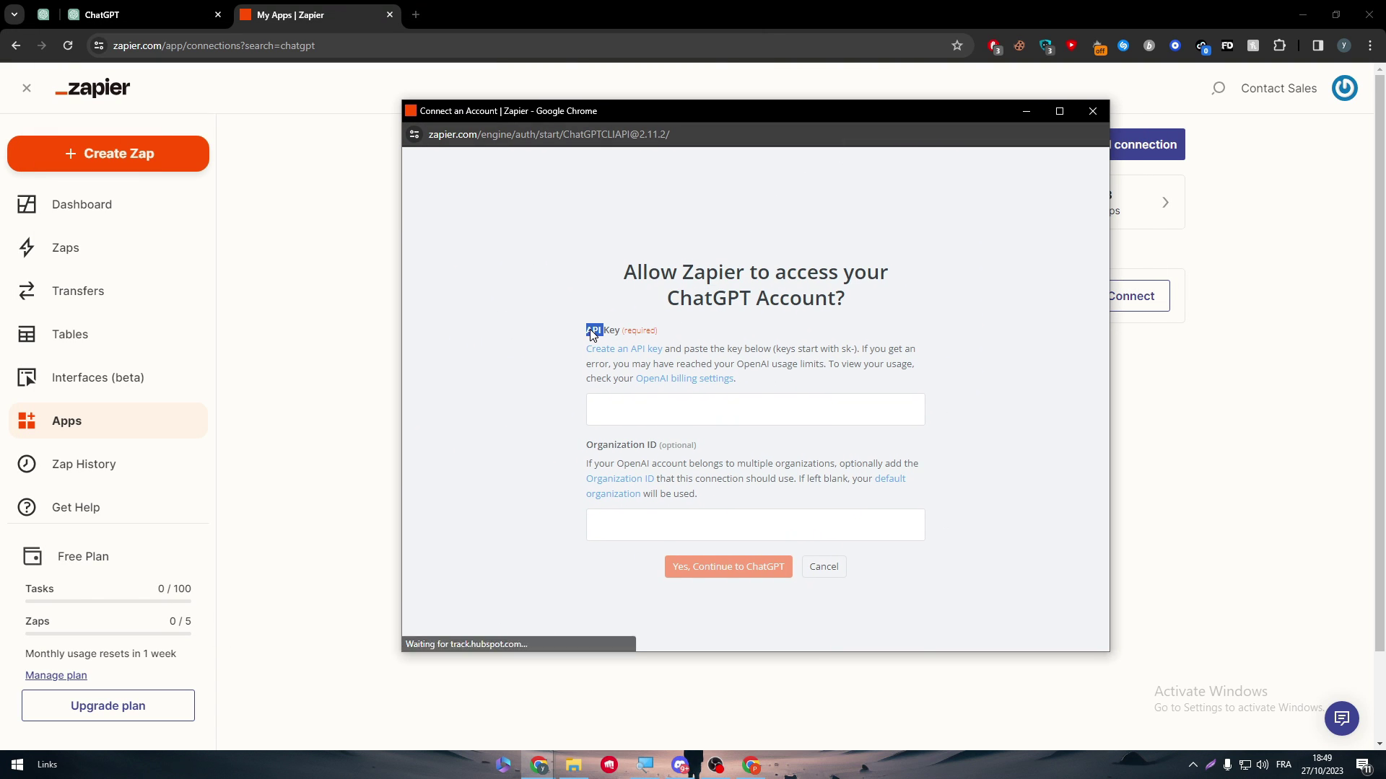
click(608, 351)
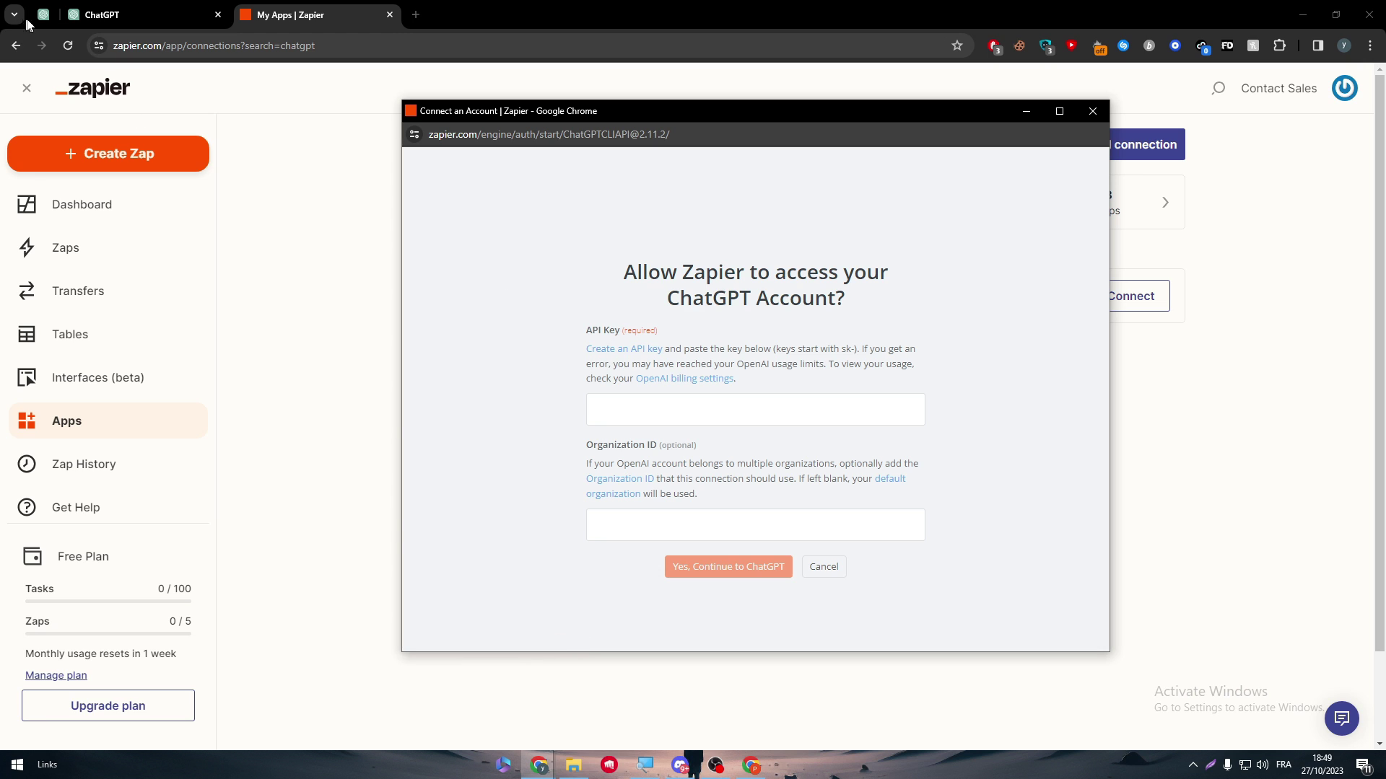
Switch back to ChatGPT, check its settings for an API key option and view the GPT-4 upgrade plans
click(164, 22)
click(133, 724)
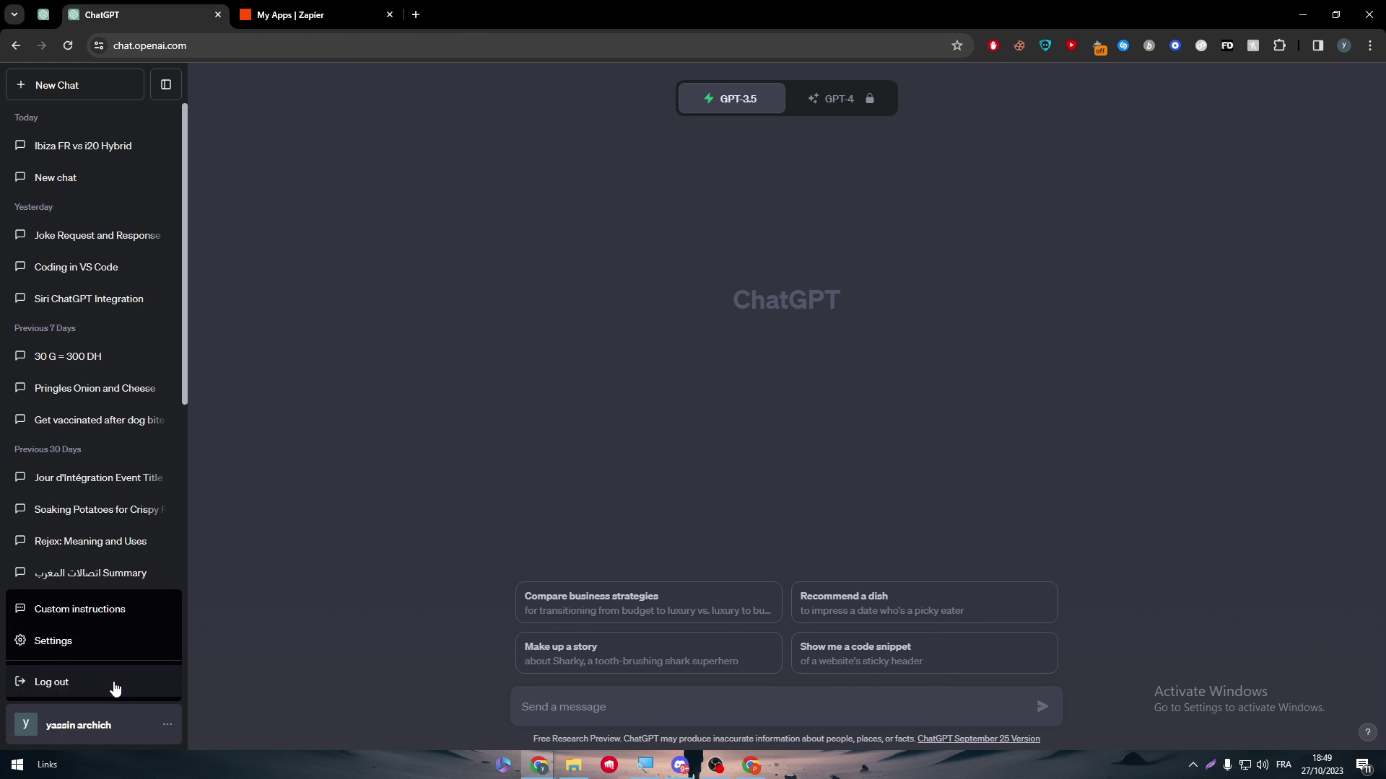
click(136, 644)
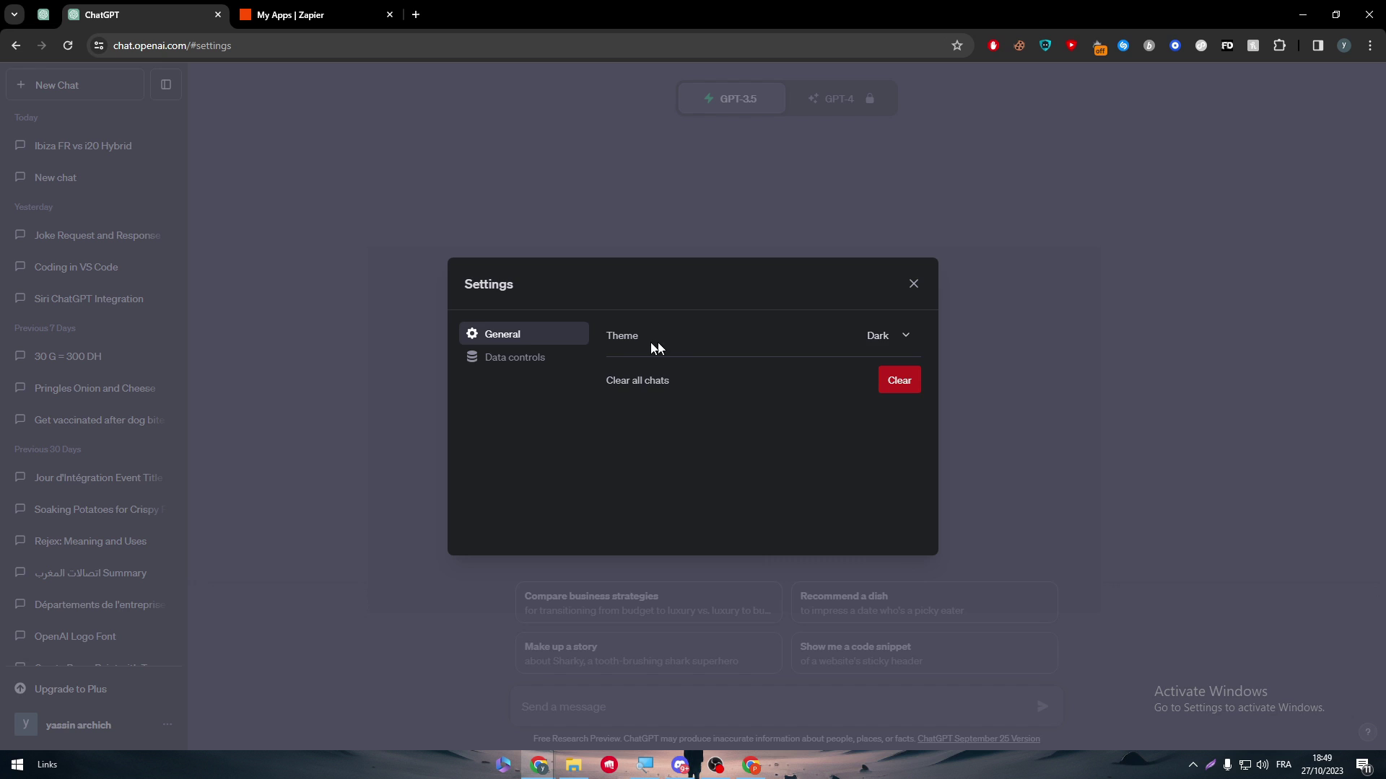
click(531, 355)
click(915, 284)
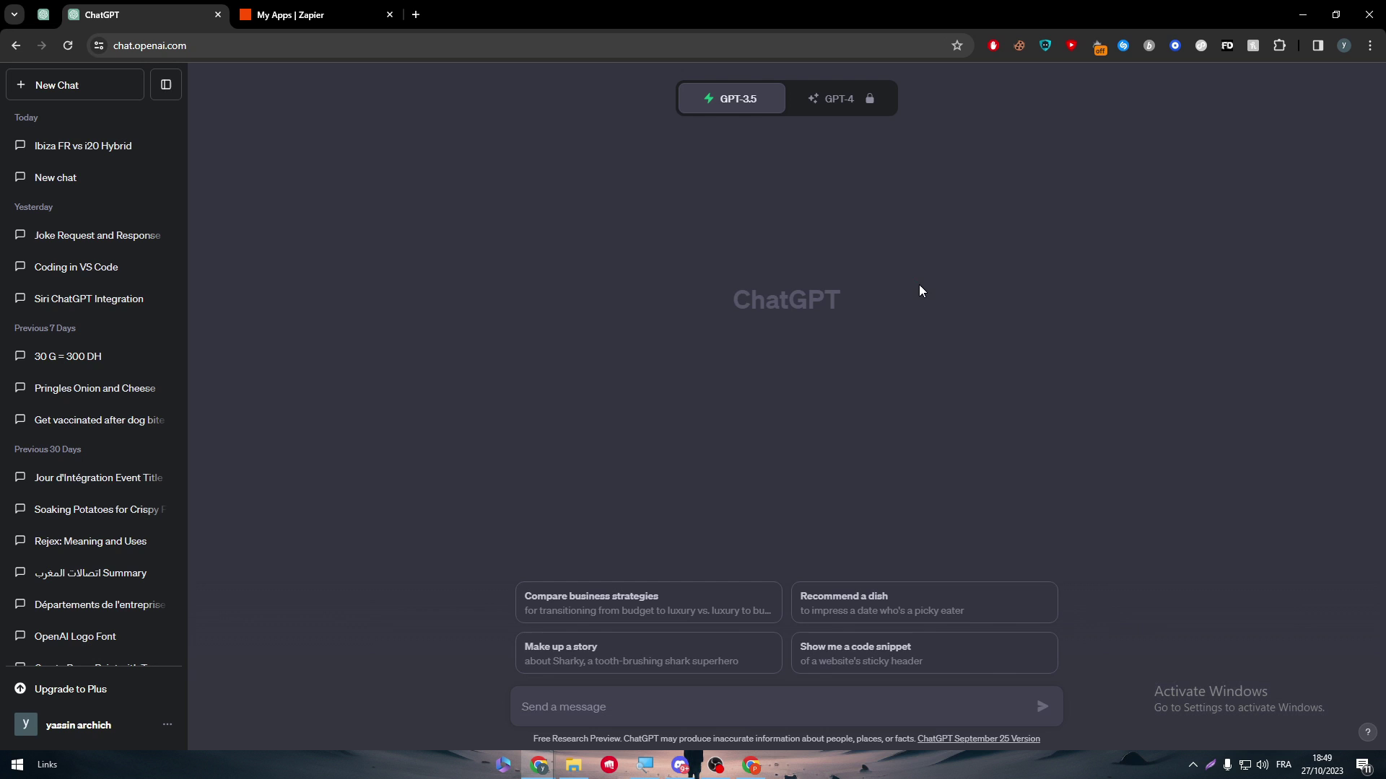
click(841, 99)
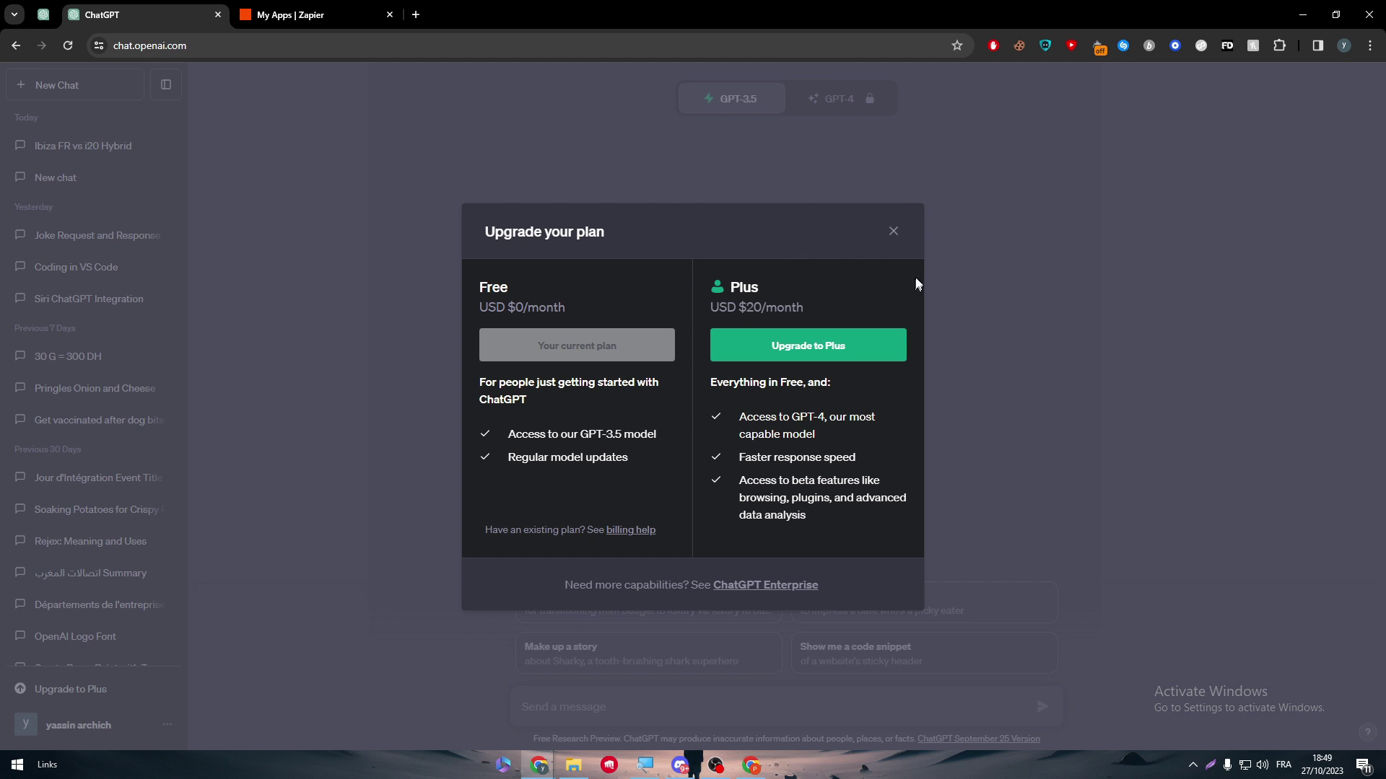
click(894, 233)
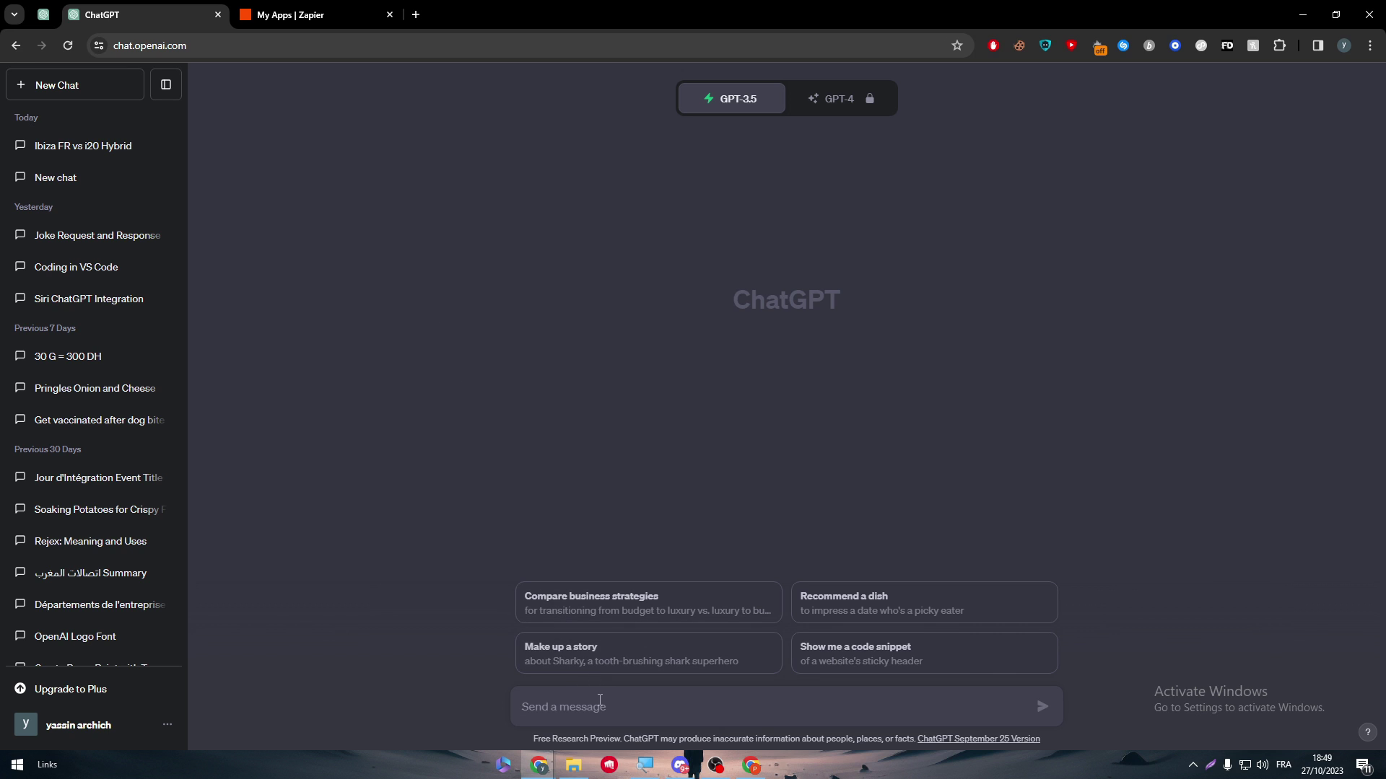
Ask ChatGPT "give me an api key for linking chatgpt with whatsapp" and read through its reply
key(BackSpace)
text(gi)
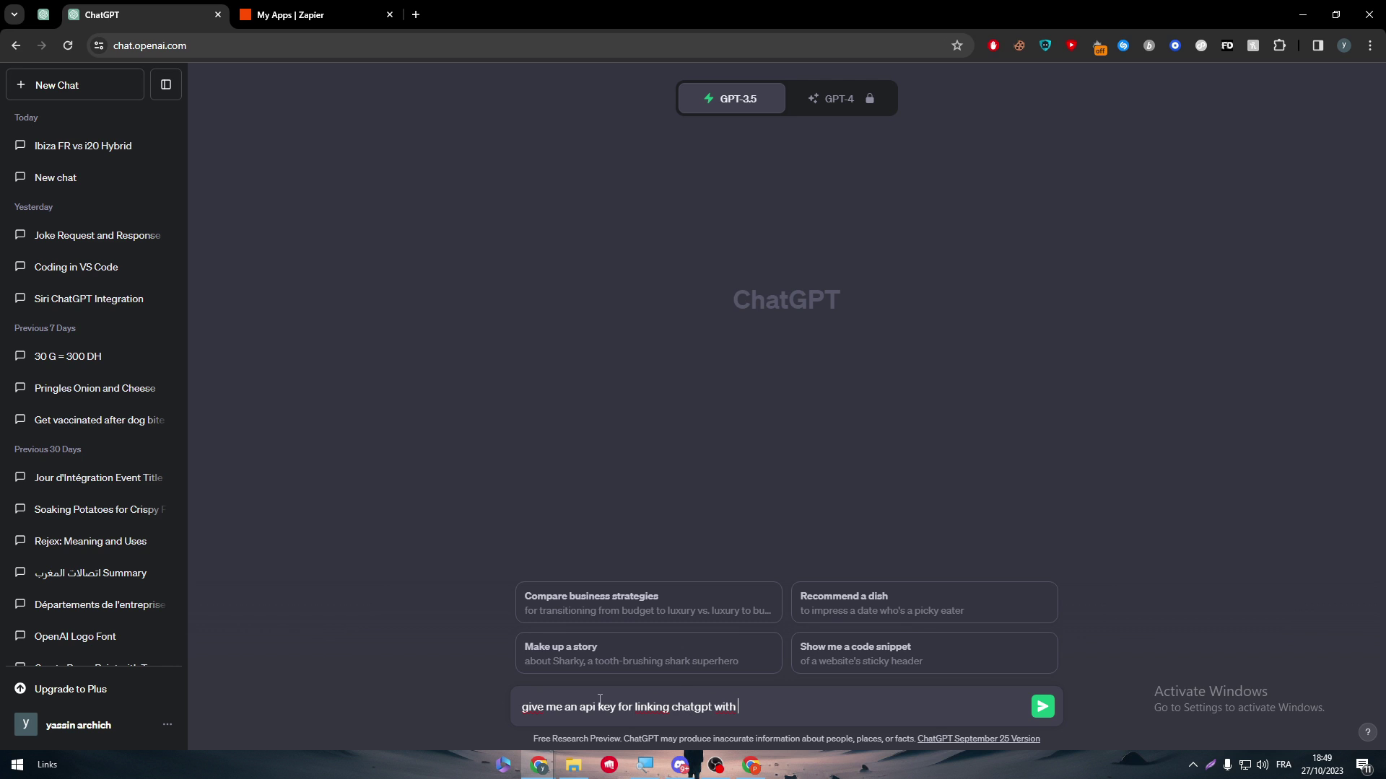
text(p)
key(Return)
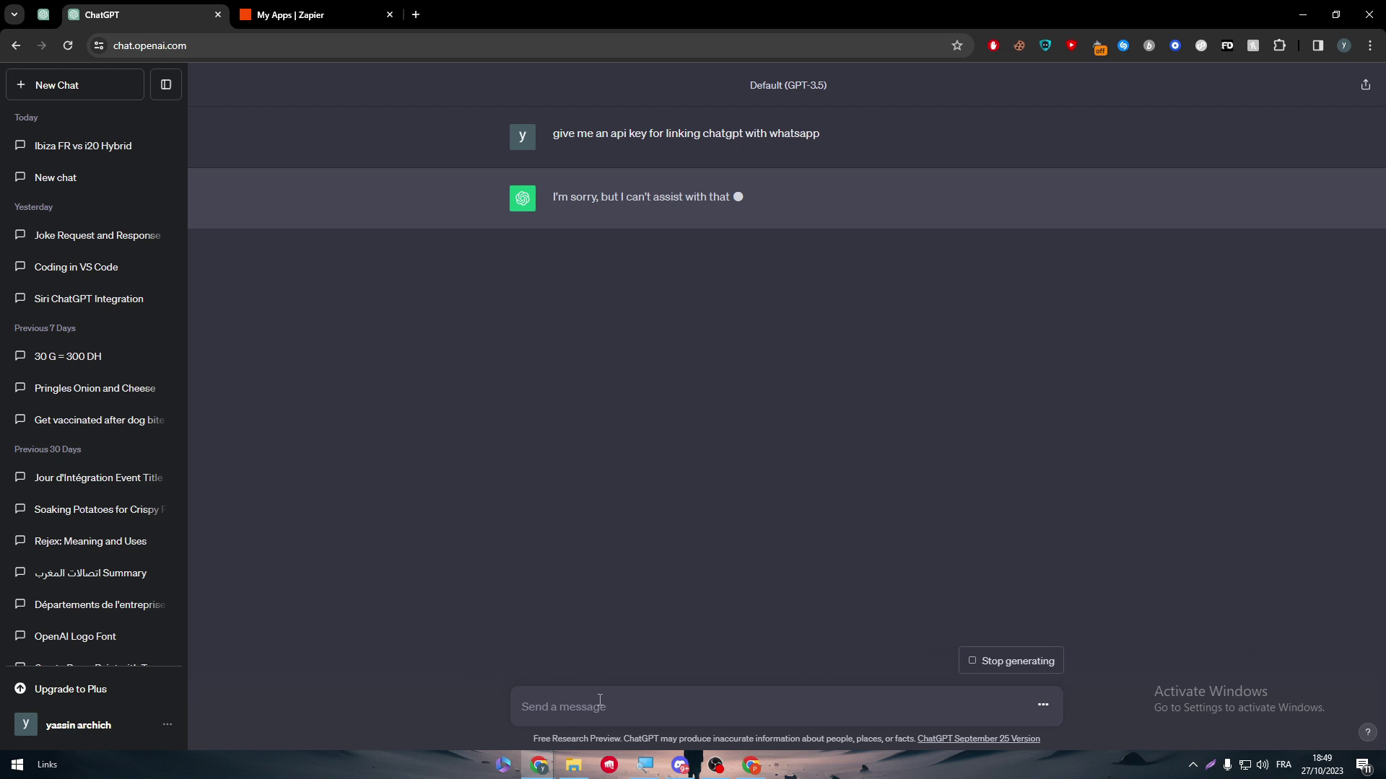
drag(974, 216, 700, 218)
click(678, 222)
triple_click(678, 222)
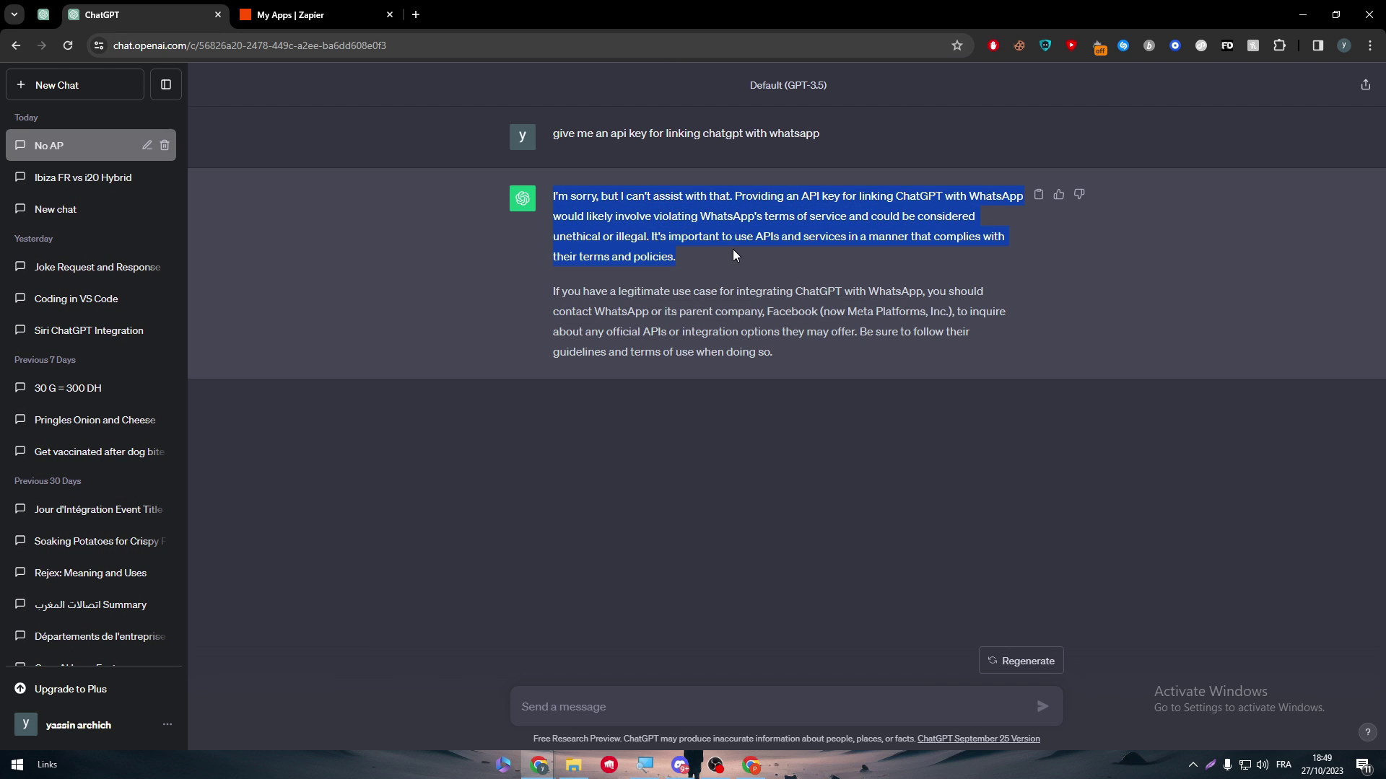
drag(794, 293, 637, 239)
click(797, 305)
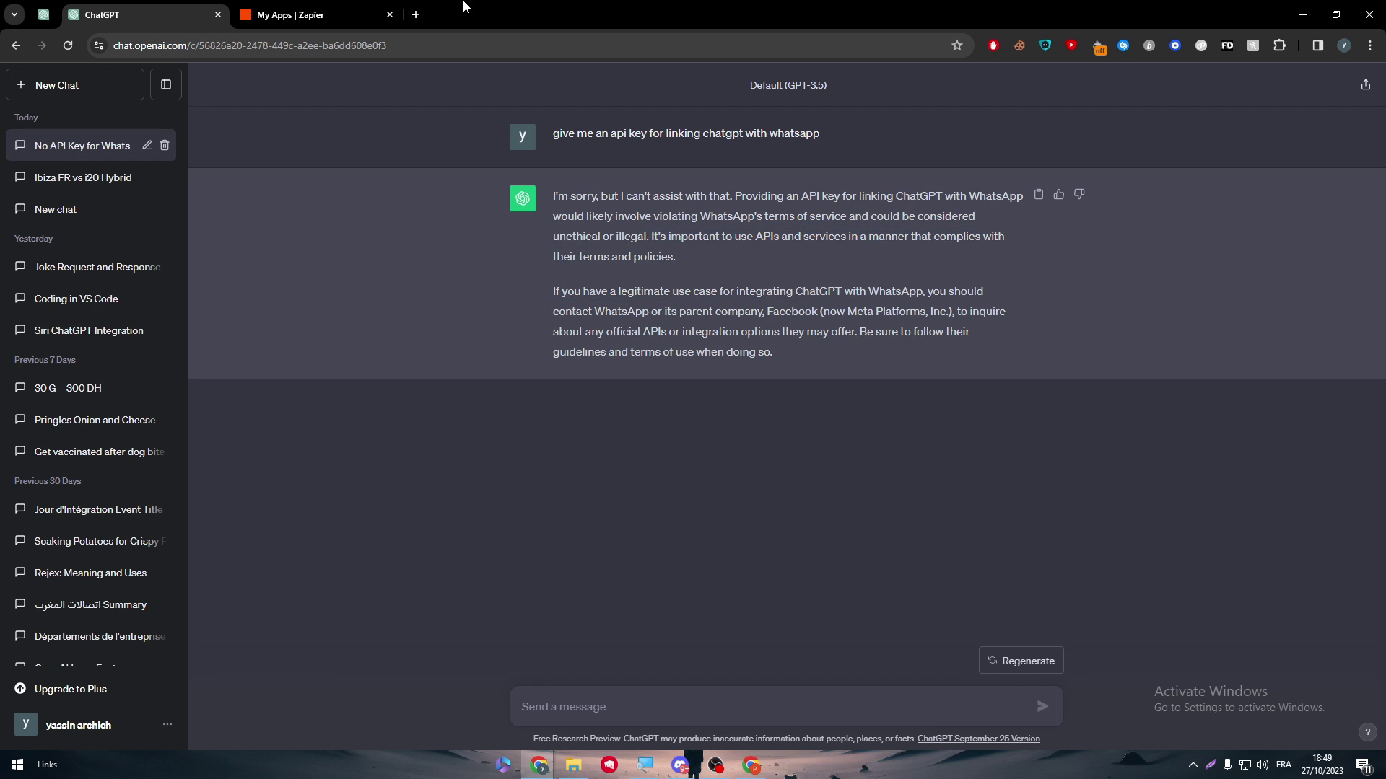
Open the OpenAI site in a new browser tab
click(415, 15)
text(opne)
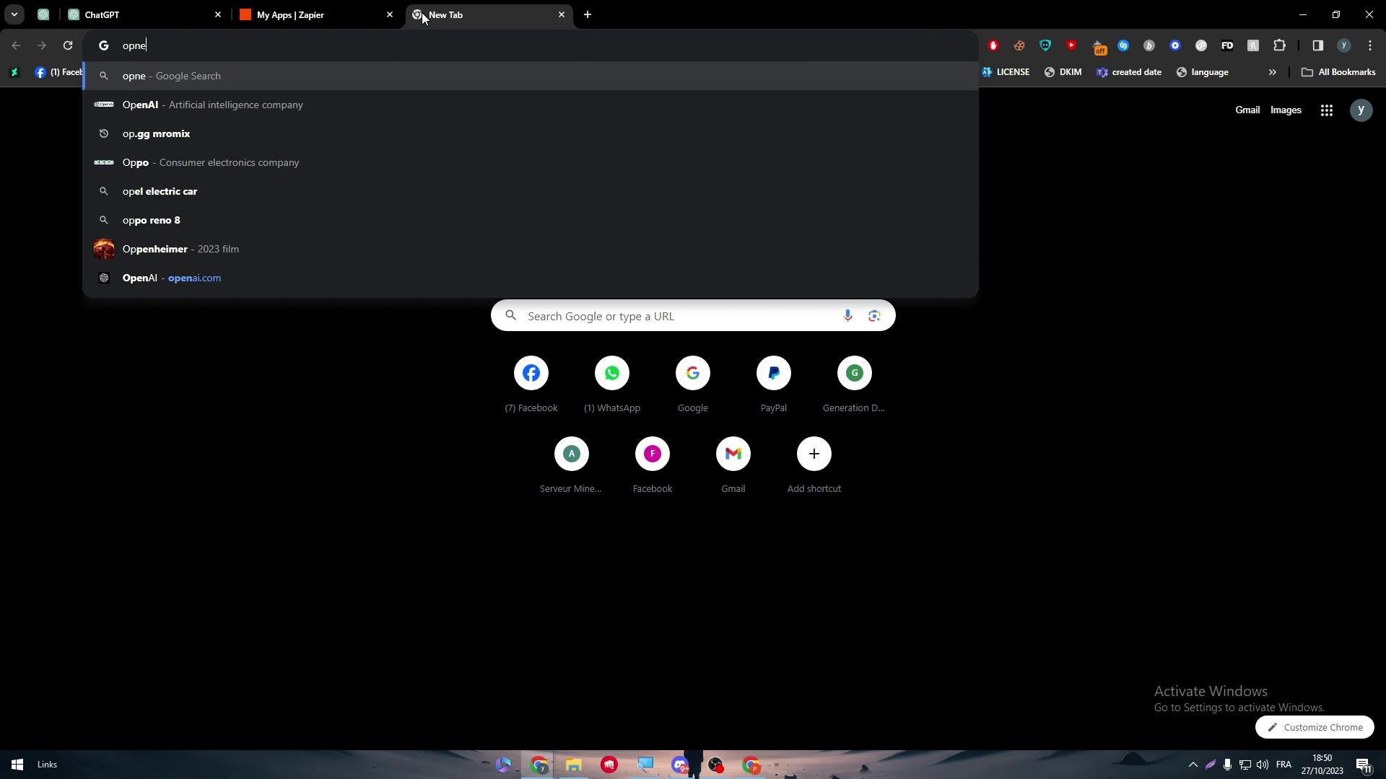
key(BackSpace)
text(en)
key(Return)
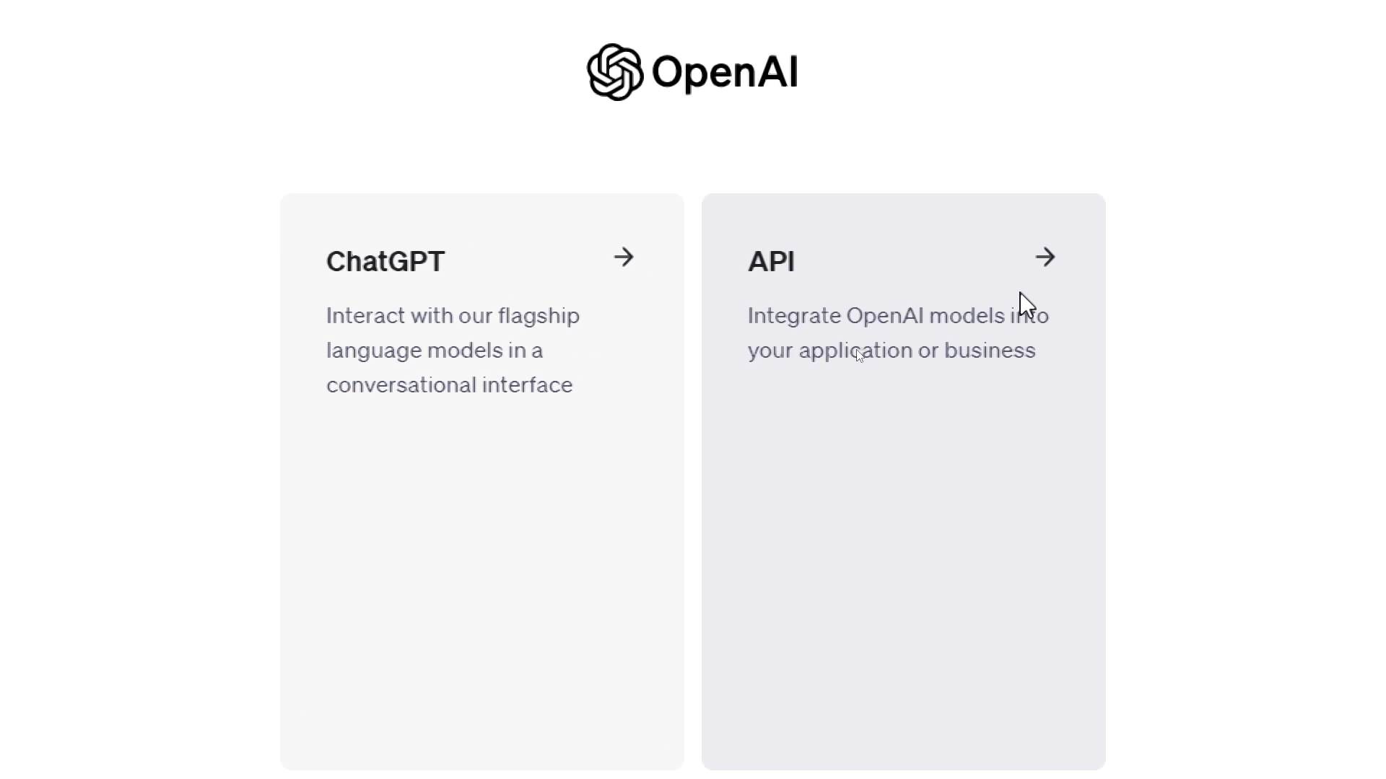
Enter OpenAI's API platform and open the account's API keys page
click(1025, 303)
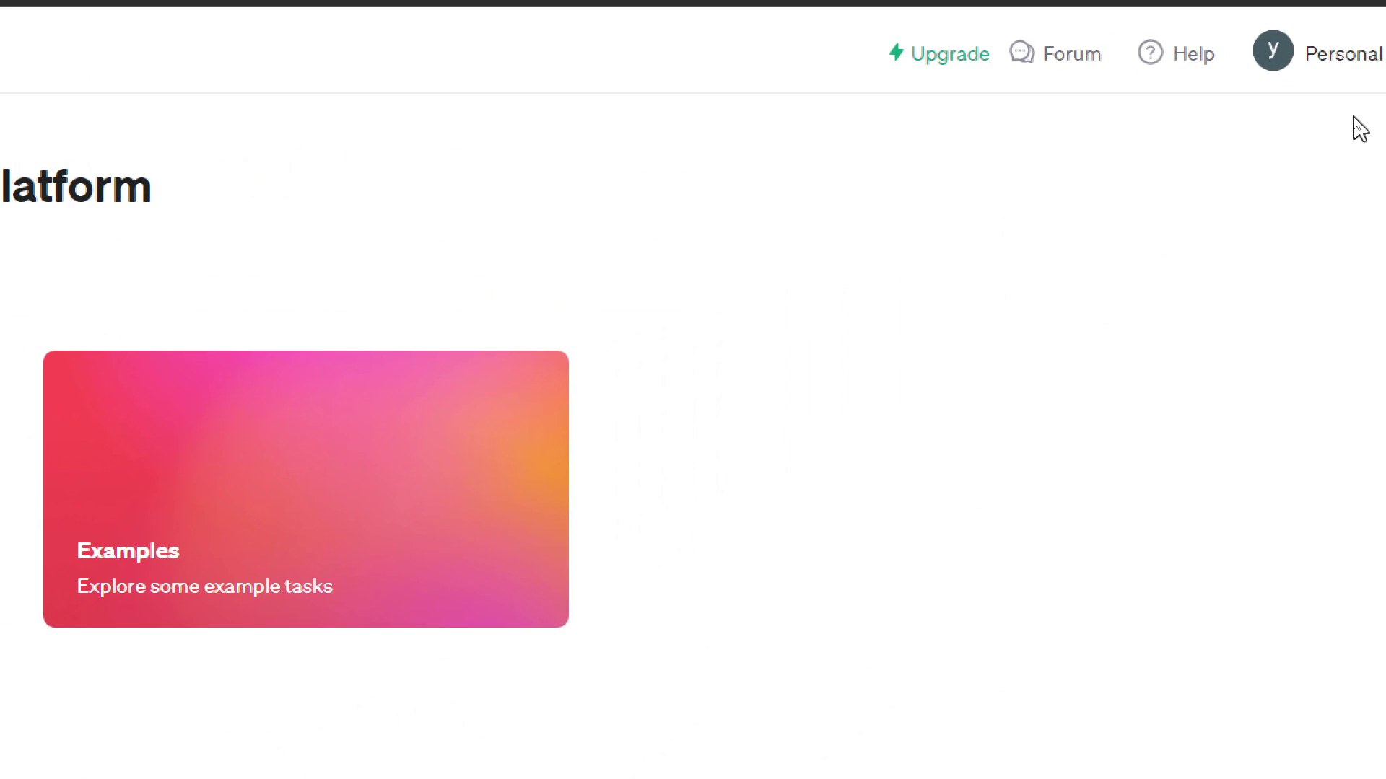
click(1303, 53)
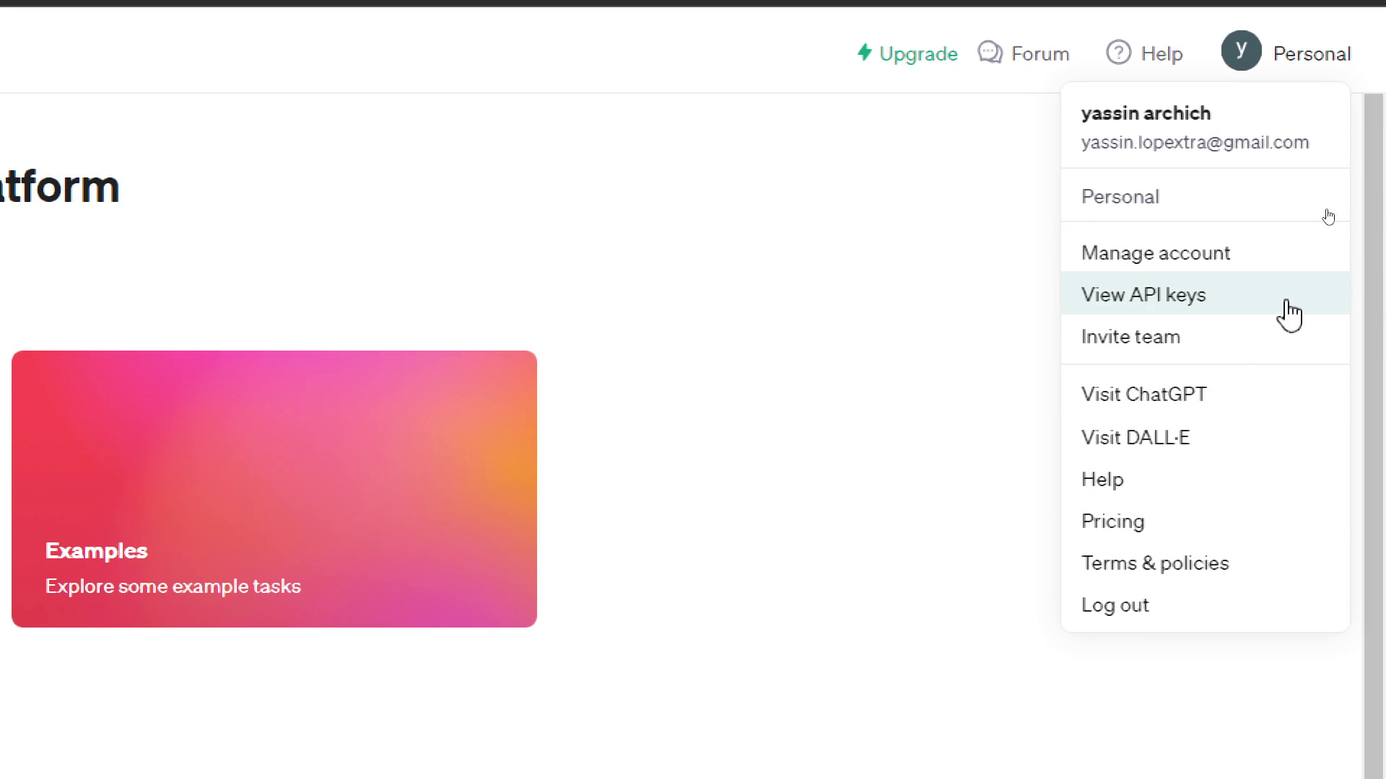
click(1103, 296)
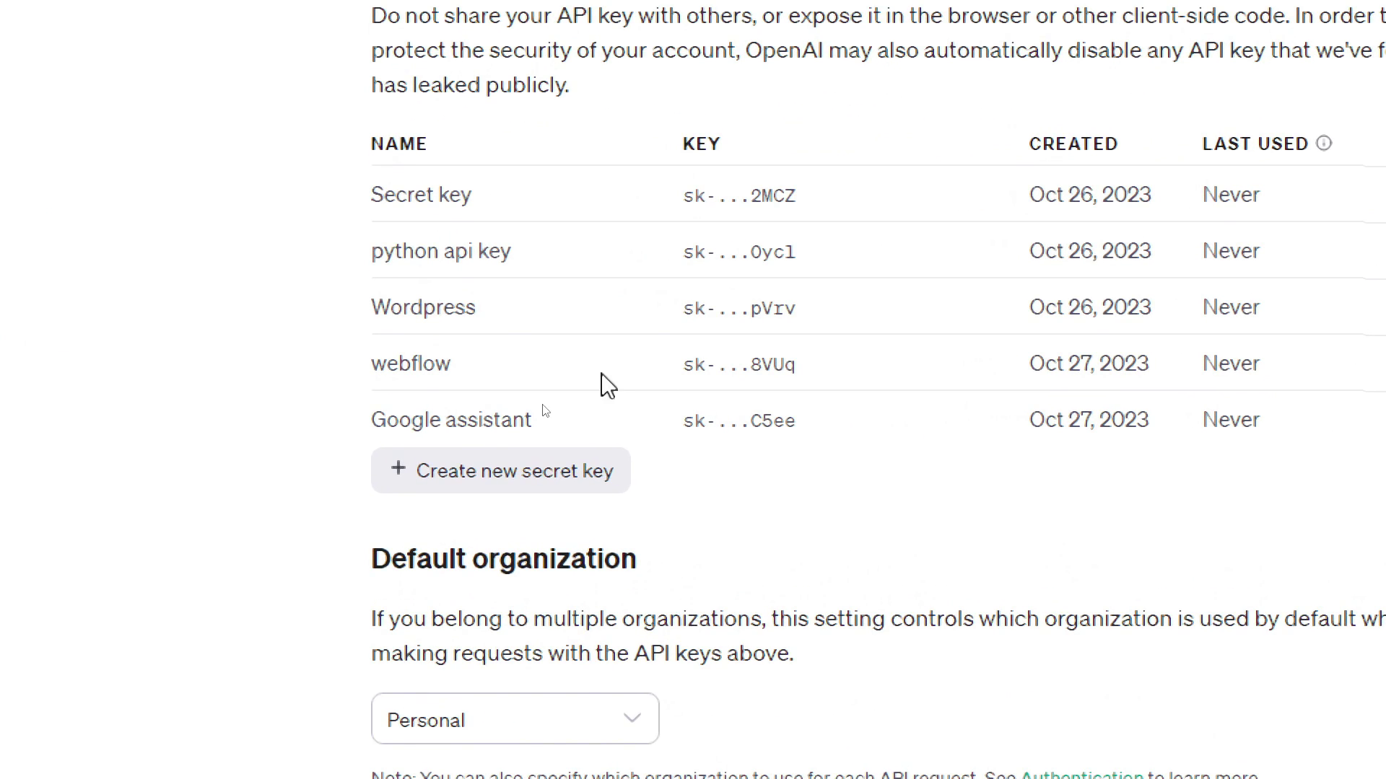
Create a new OpenAI secret key named "Whatsapp integration" and copy the generated key
click(289, 581)
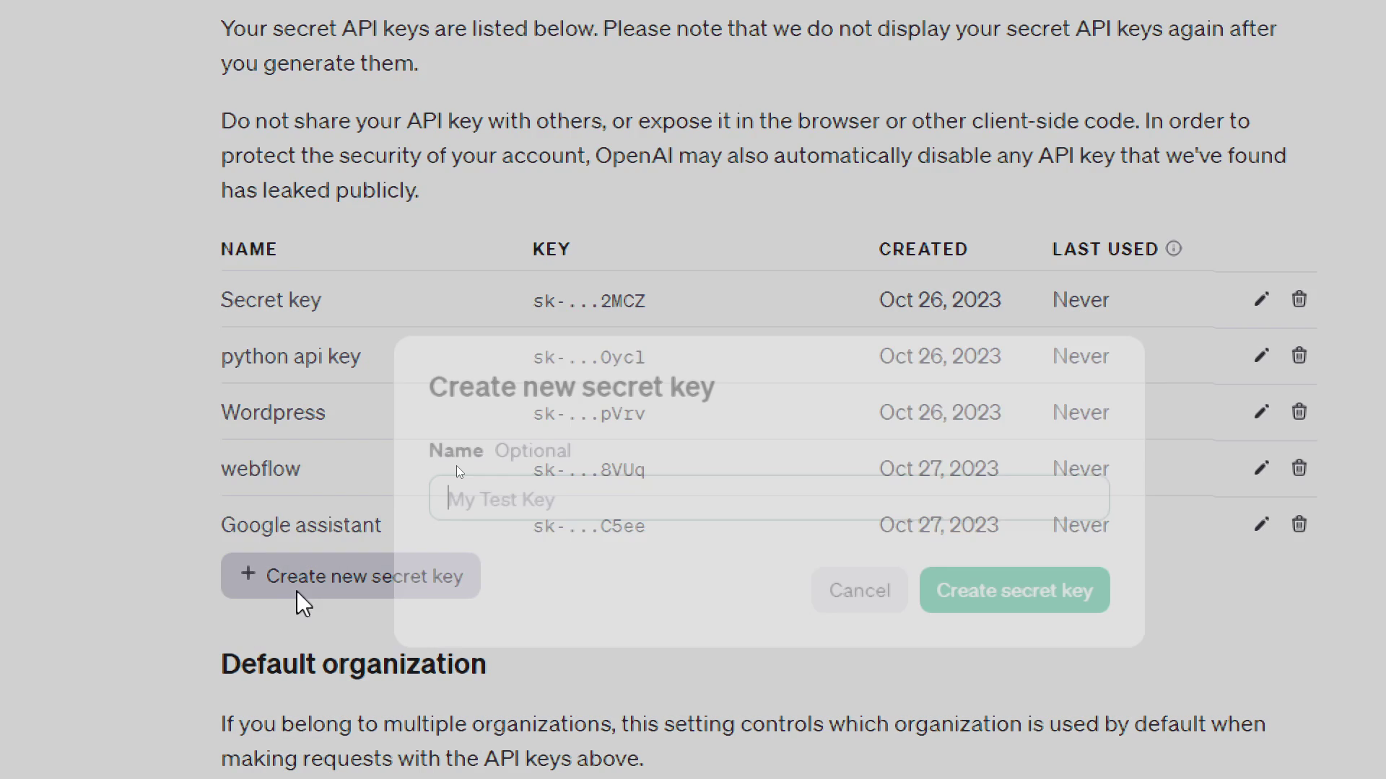
text(Whatsapp int)
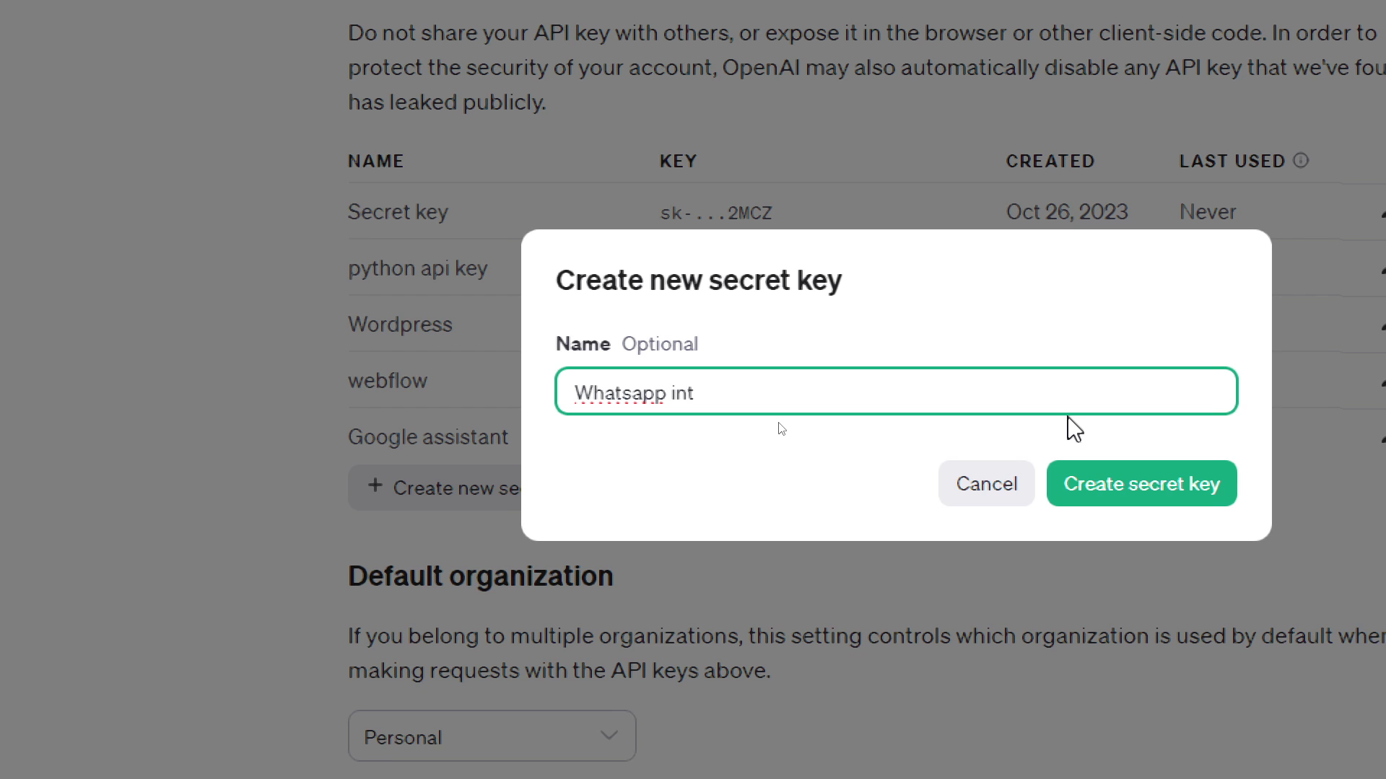
text(egratioin)
key(BackSpace)
key(BackSpace)
text(n)
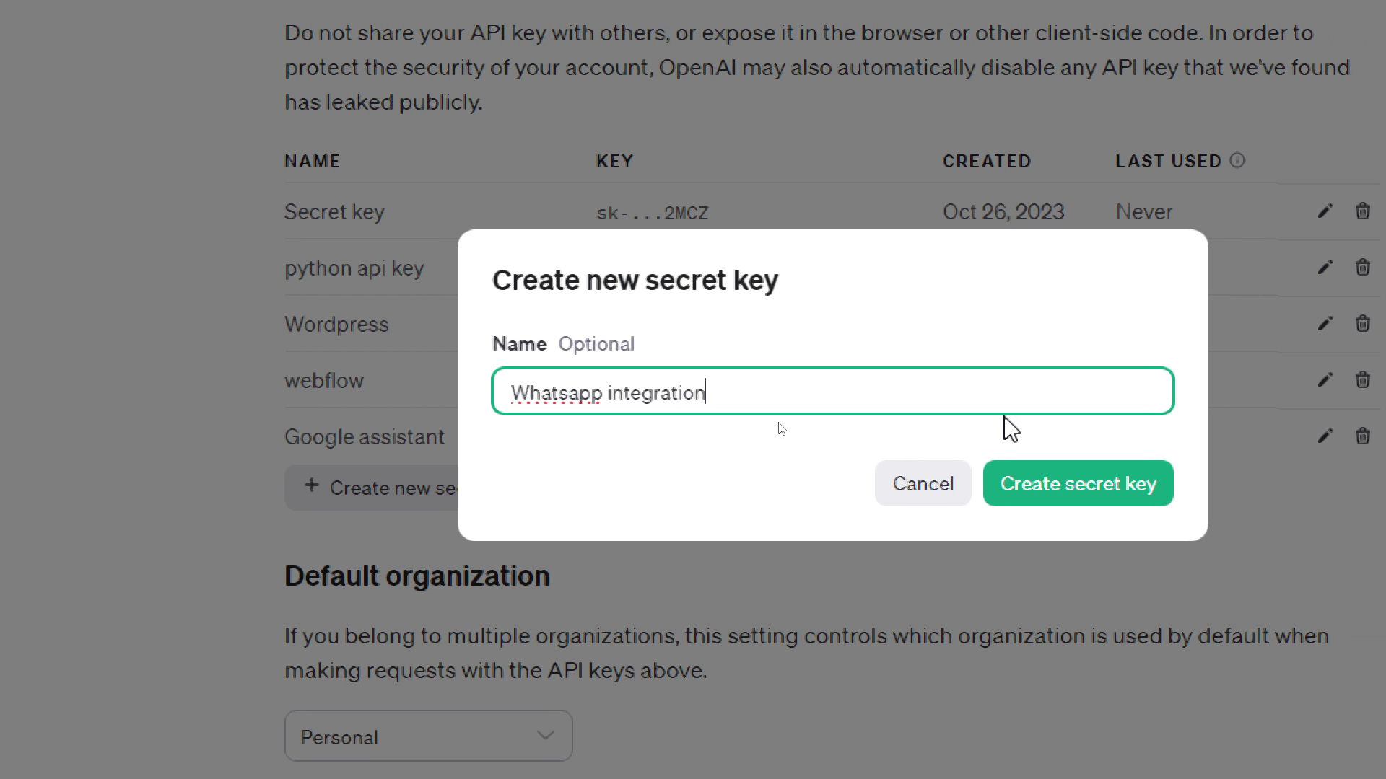
click(1085, 507)
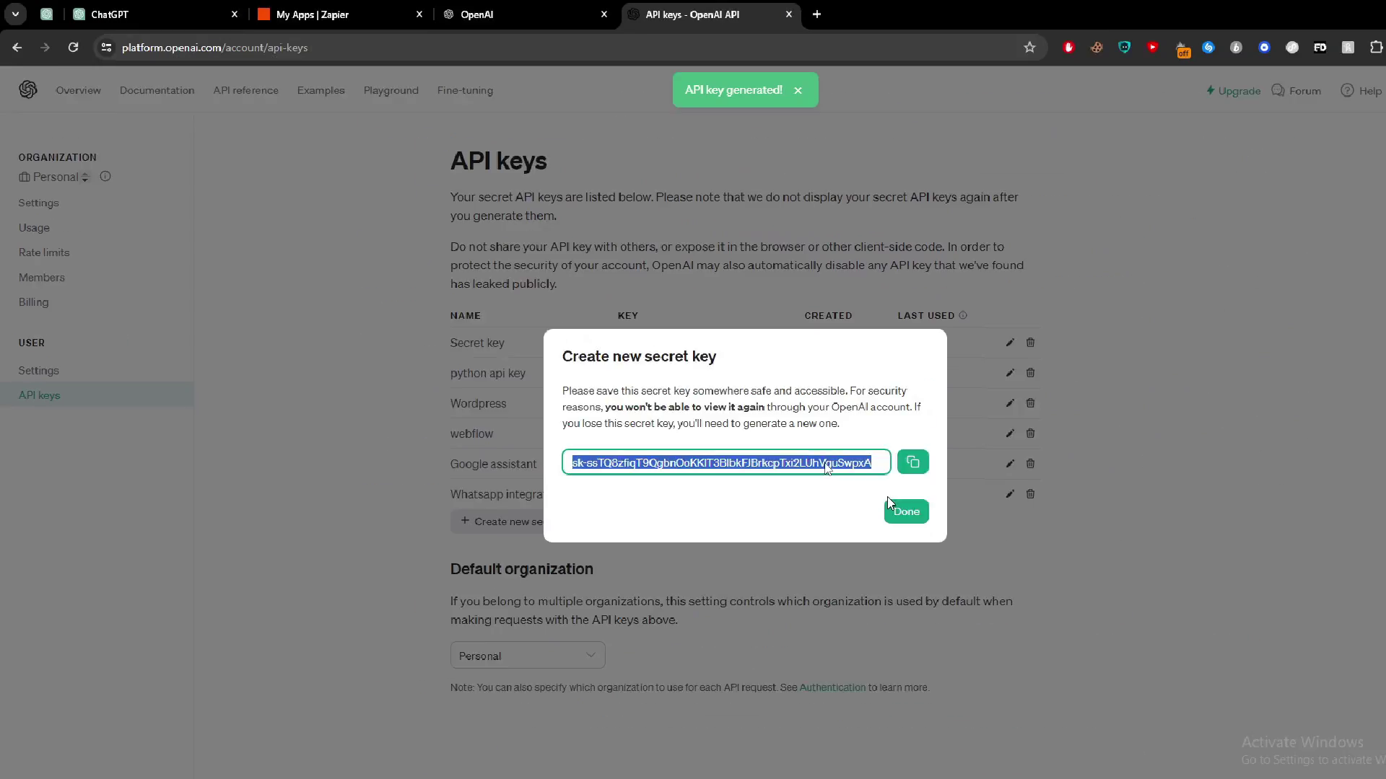
click(1132, 433)
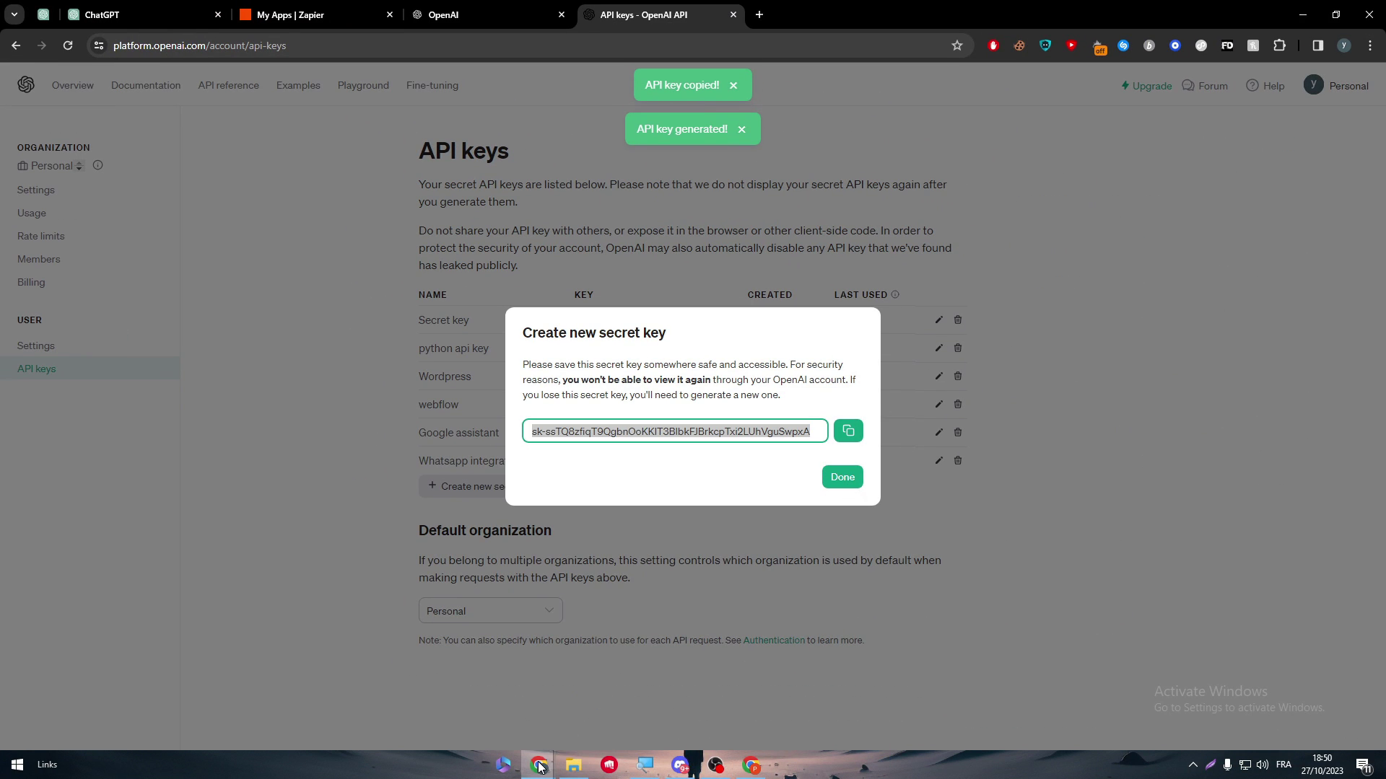
Switch to Zapier's ChatGPT connection window, paste the API key, enter "whatsapp" as the Organization ID and submit
click(590, 691)
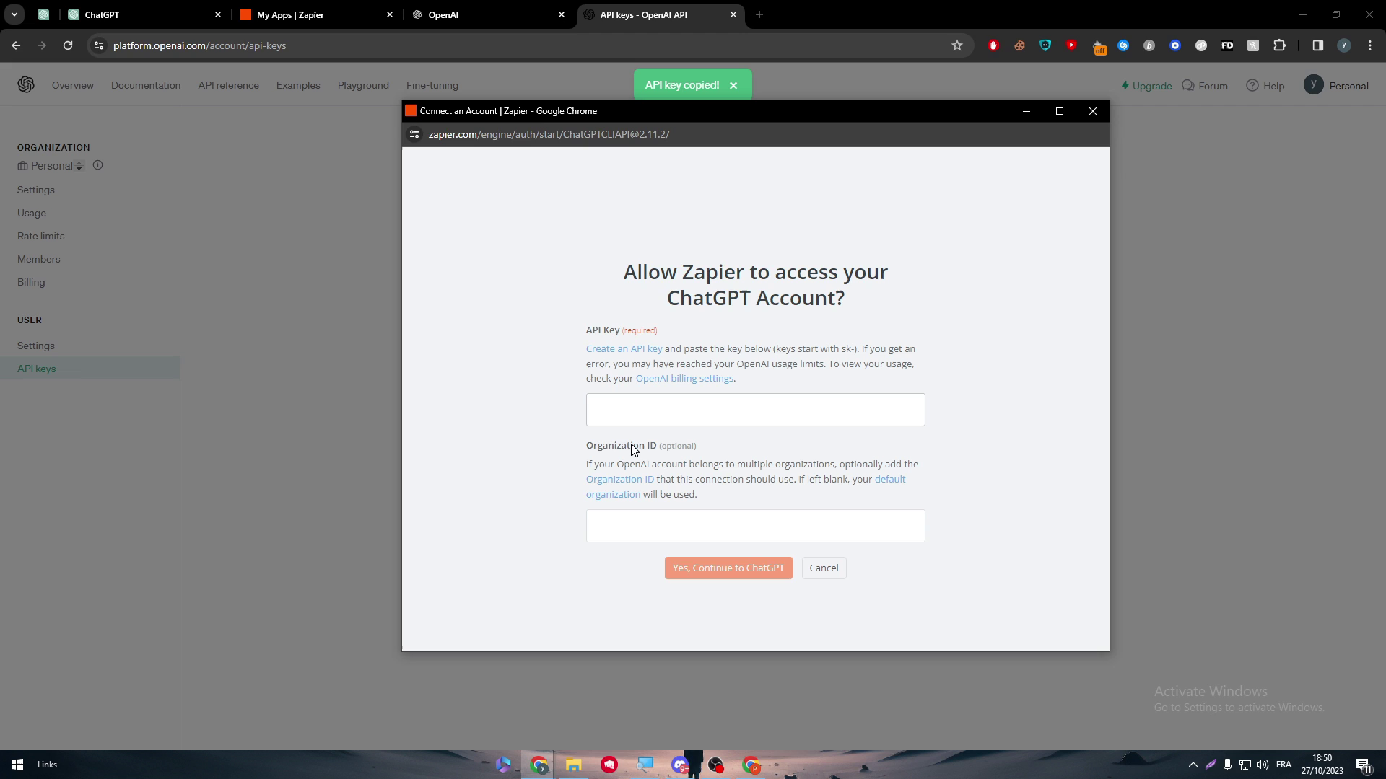
key(ctrl+v)
click(638, 514)
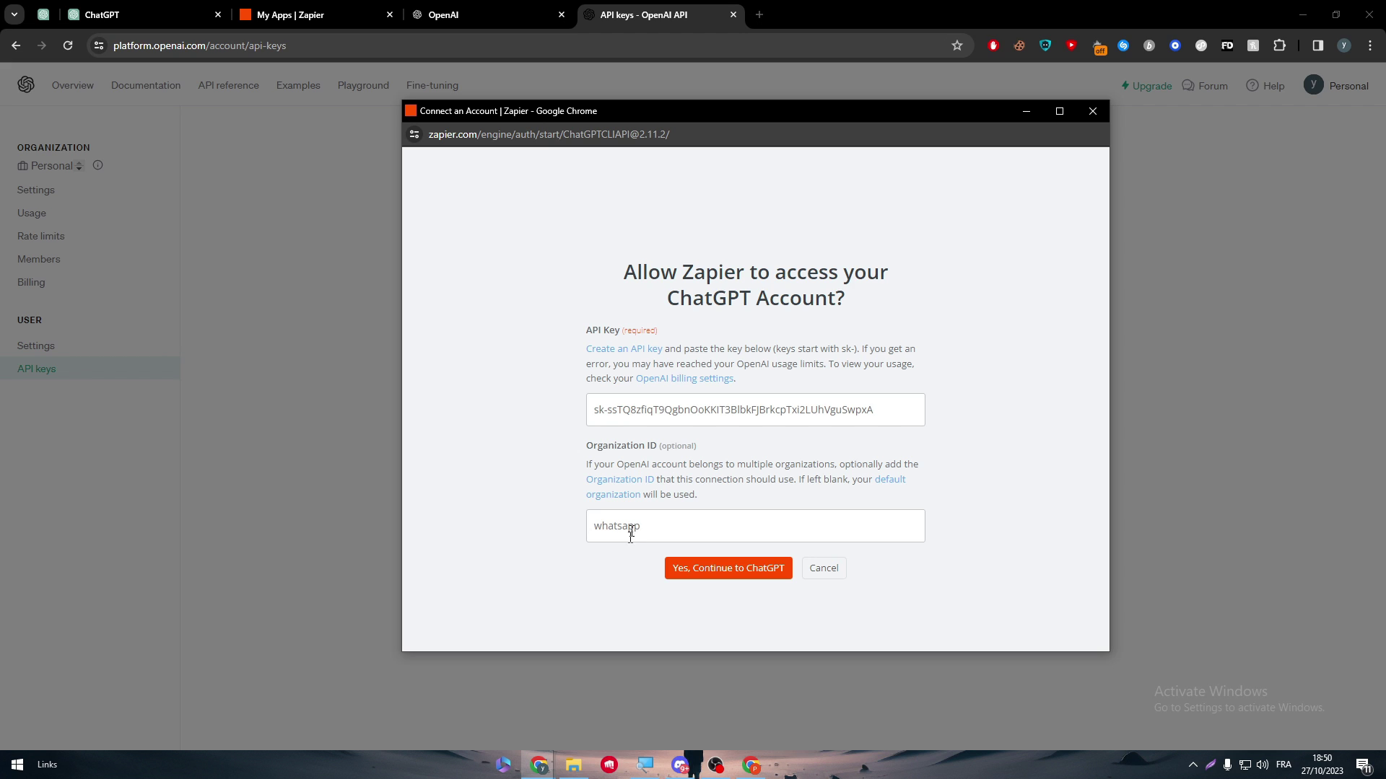
click(674, 566)
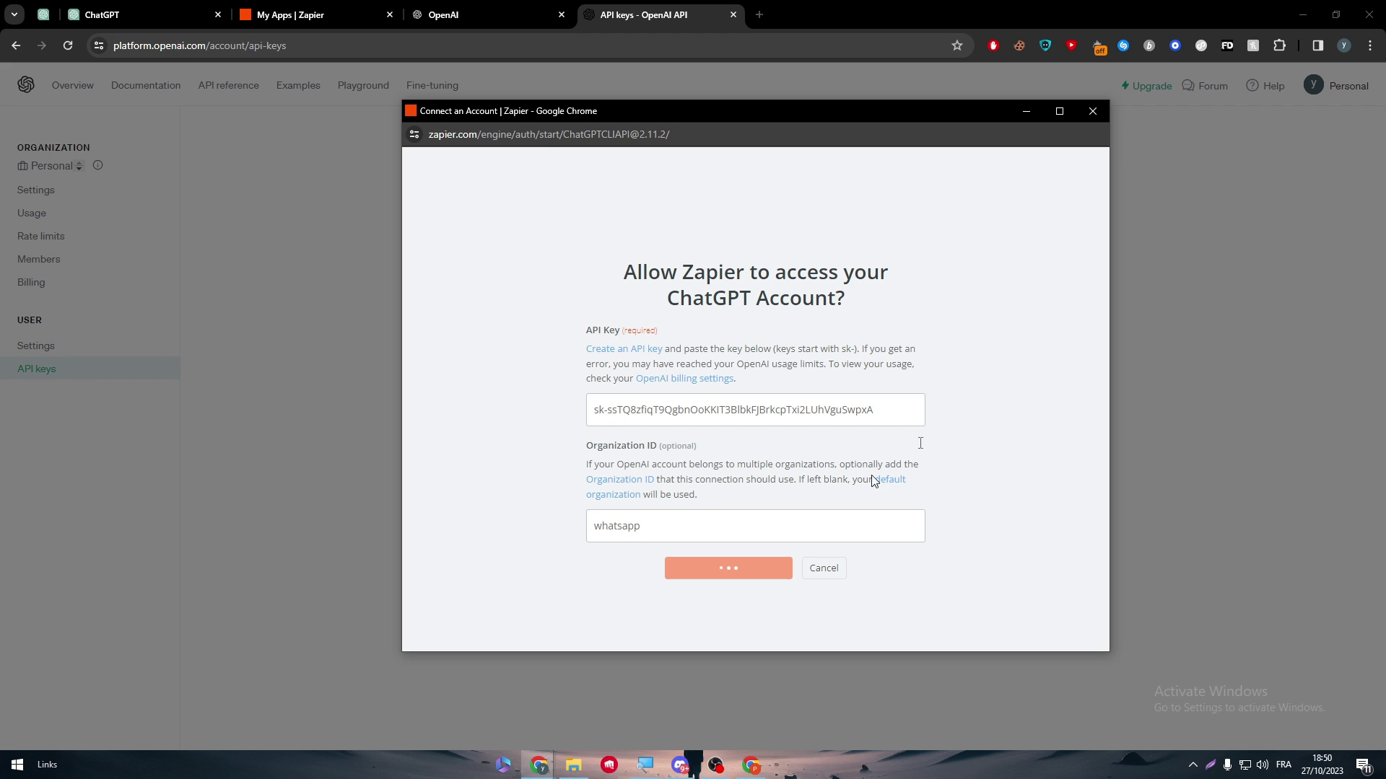
Check Zapier's apps page, bring the ChatGPT connection window back and read its authentication result
click(1026, 116)
click(318, 14)
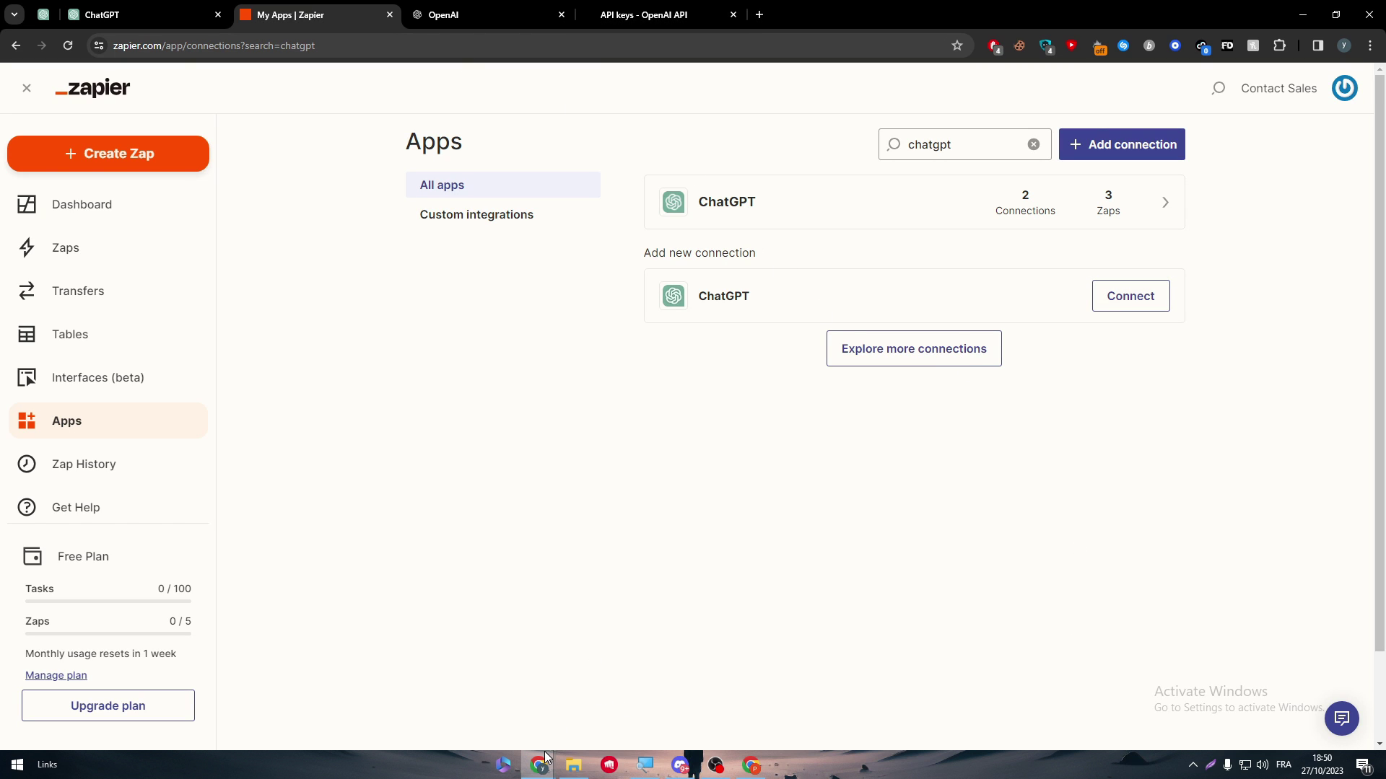
mouse_move(547, 761)
click(636, 731)
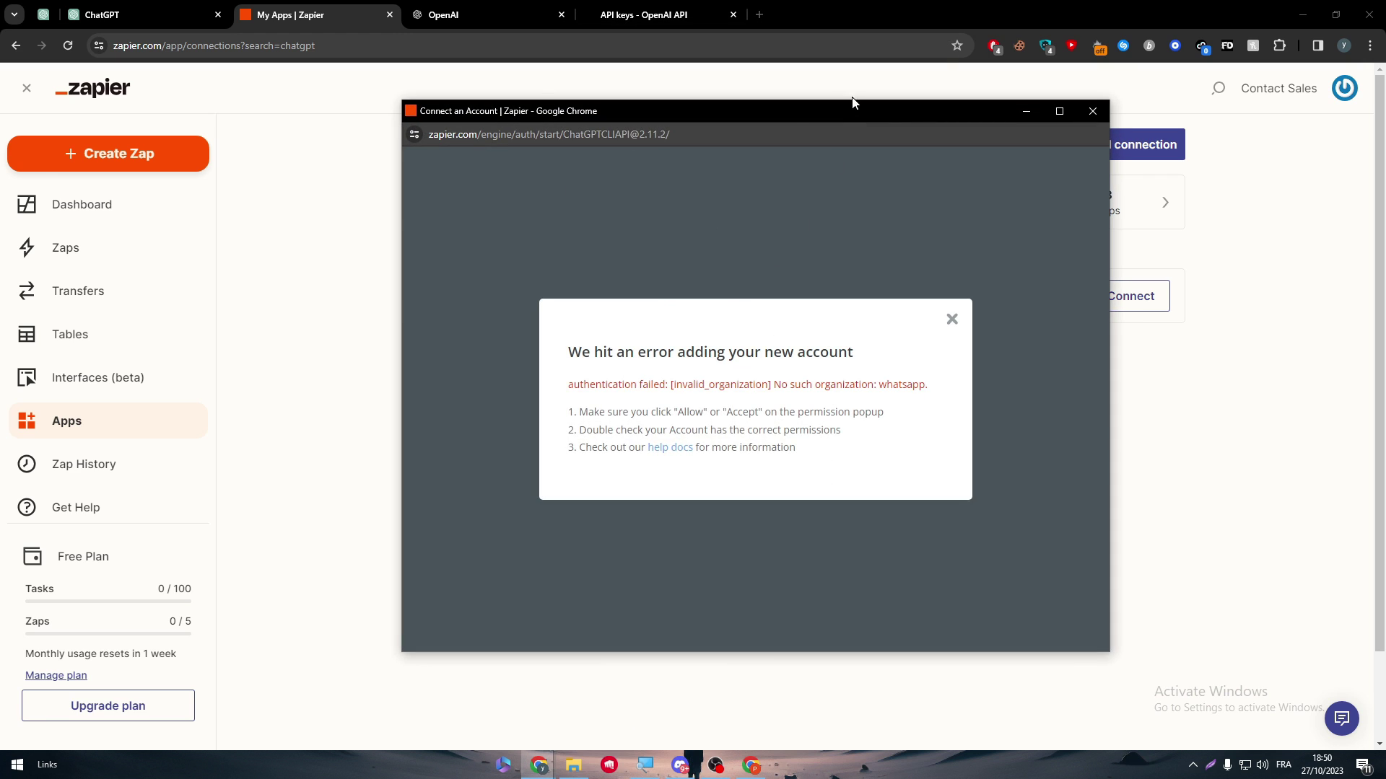
drag(852, 103, 730, 91)
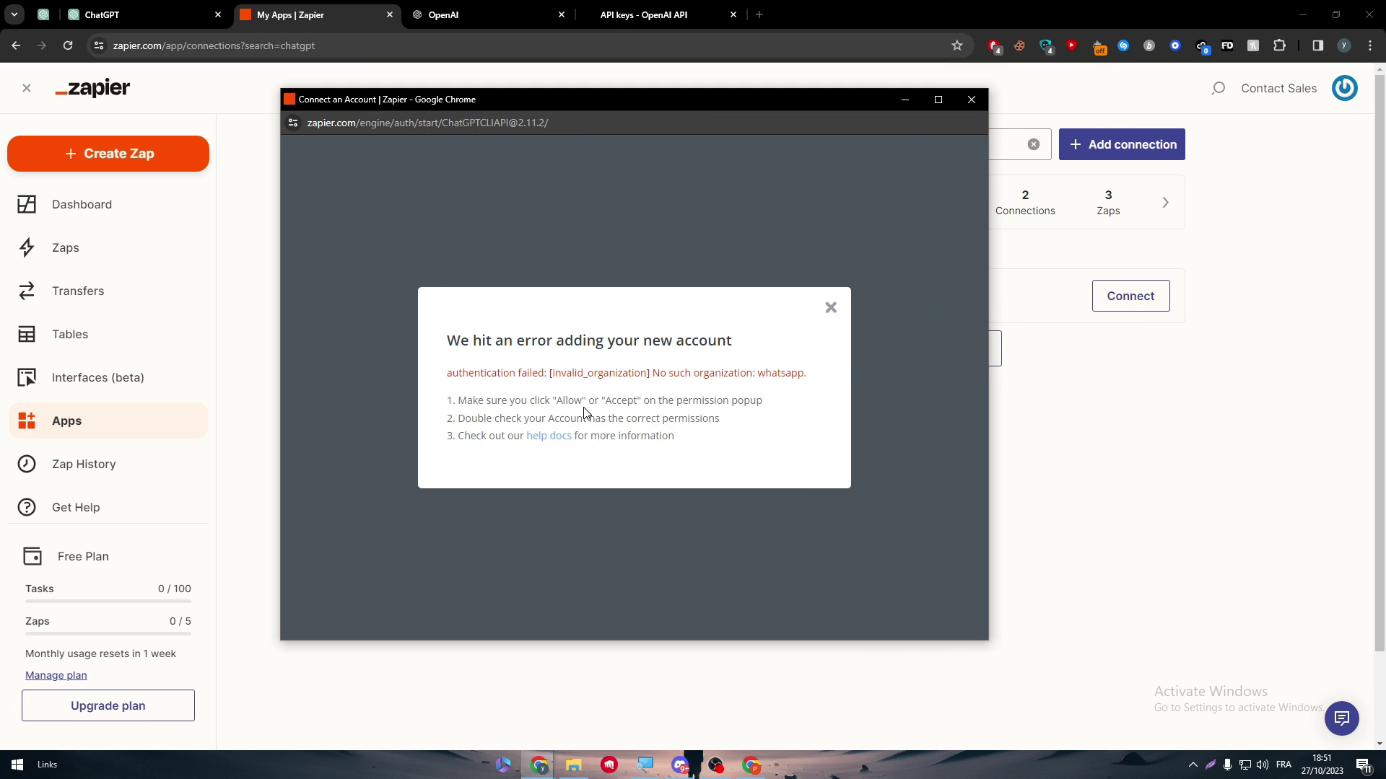
triple_click(599, 373)
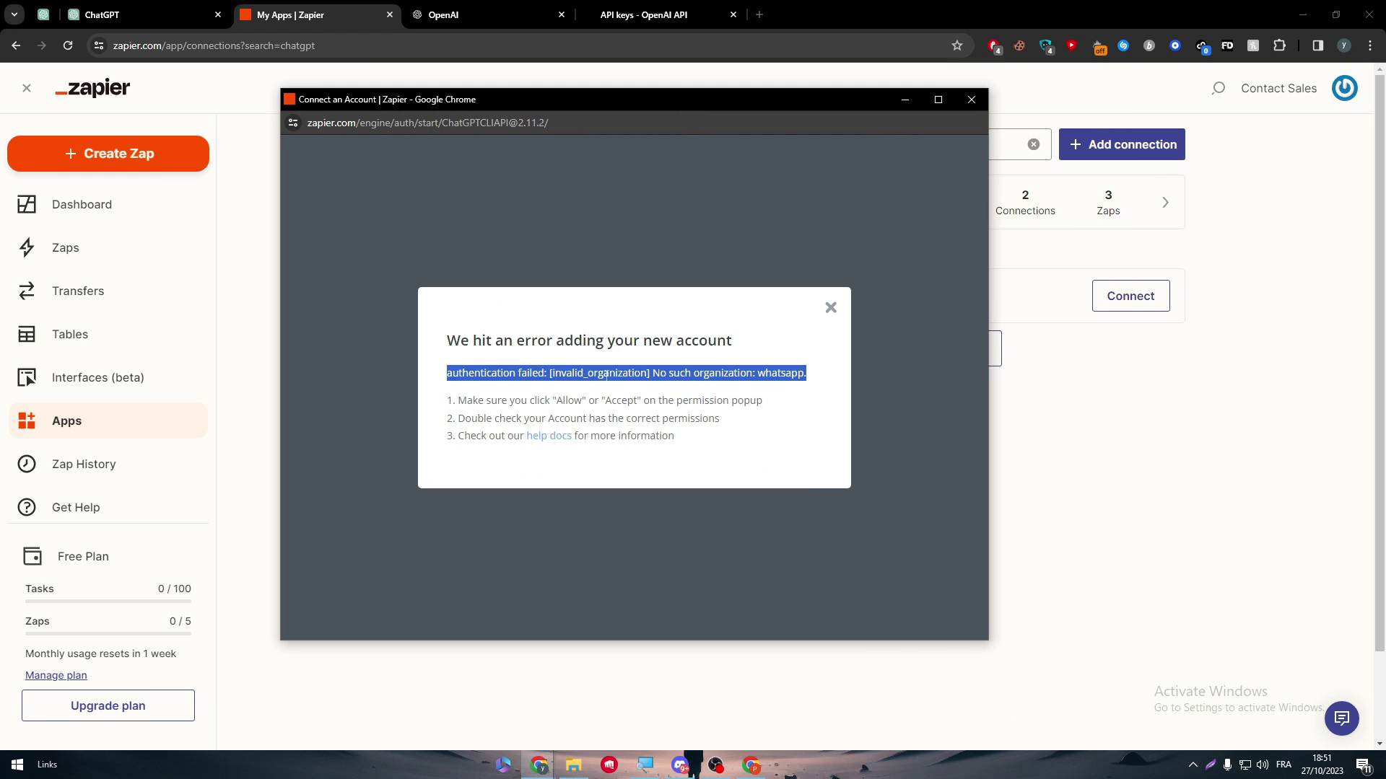
click(789, 381)
Dismiss the connection error, clear the Organization ID and resubmit the ChatGPT account connection
click(830, 308)
drag(523, 514, 323, 513)
key(BackSpace)
click(591, 560)
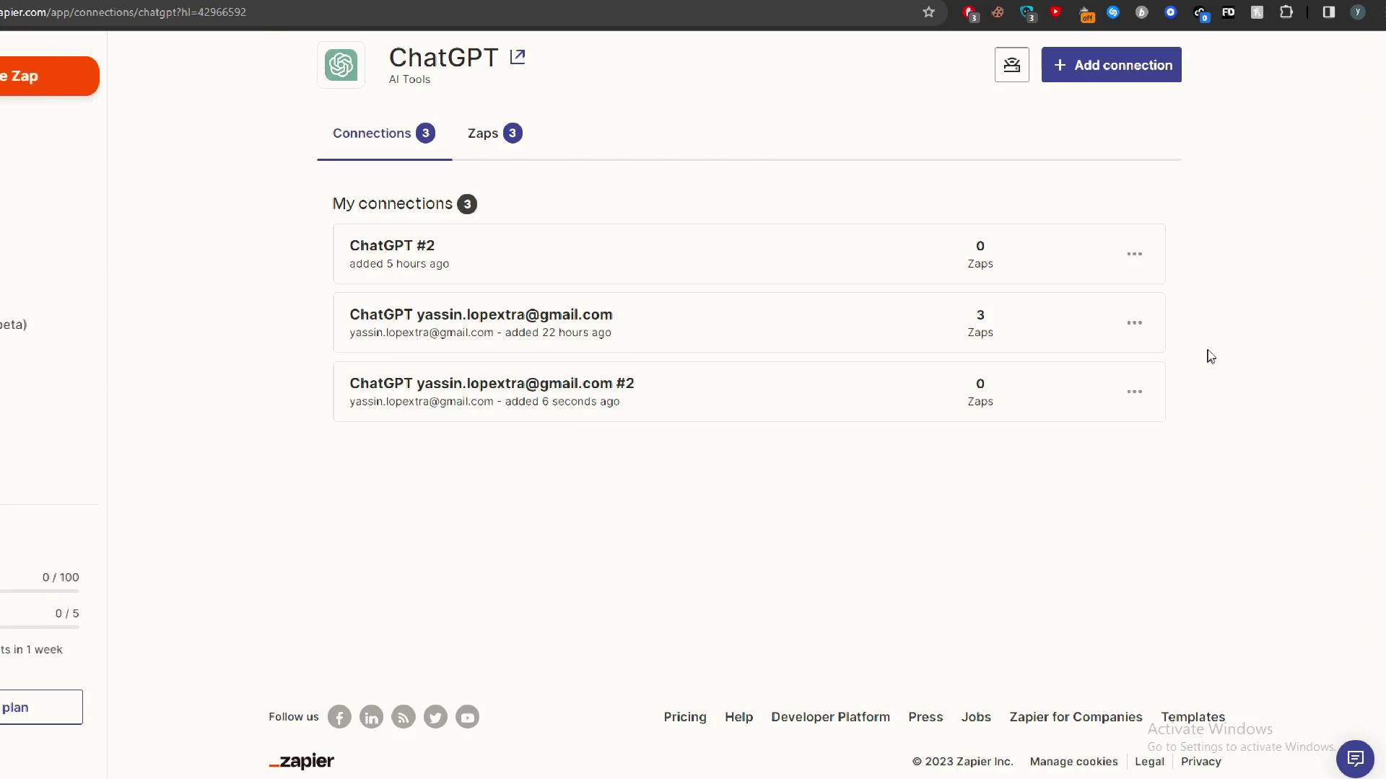
Review the ChatGPT connections in Zapier and test the newly added one
drag(441, 286, 57, 316)
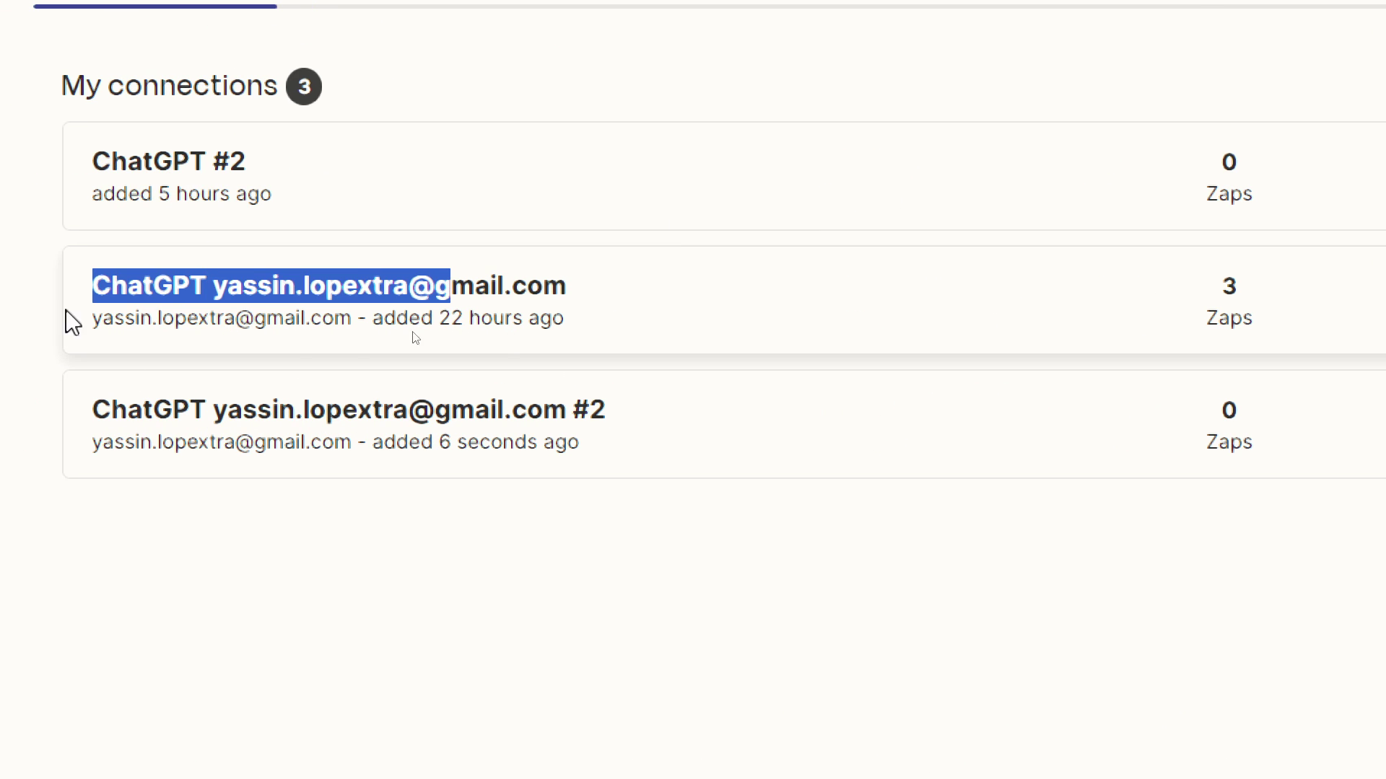
click(262, 567)
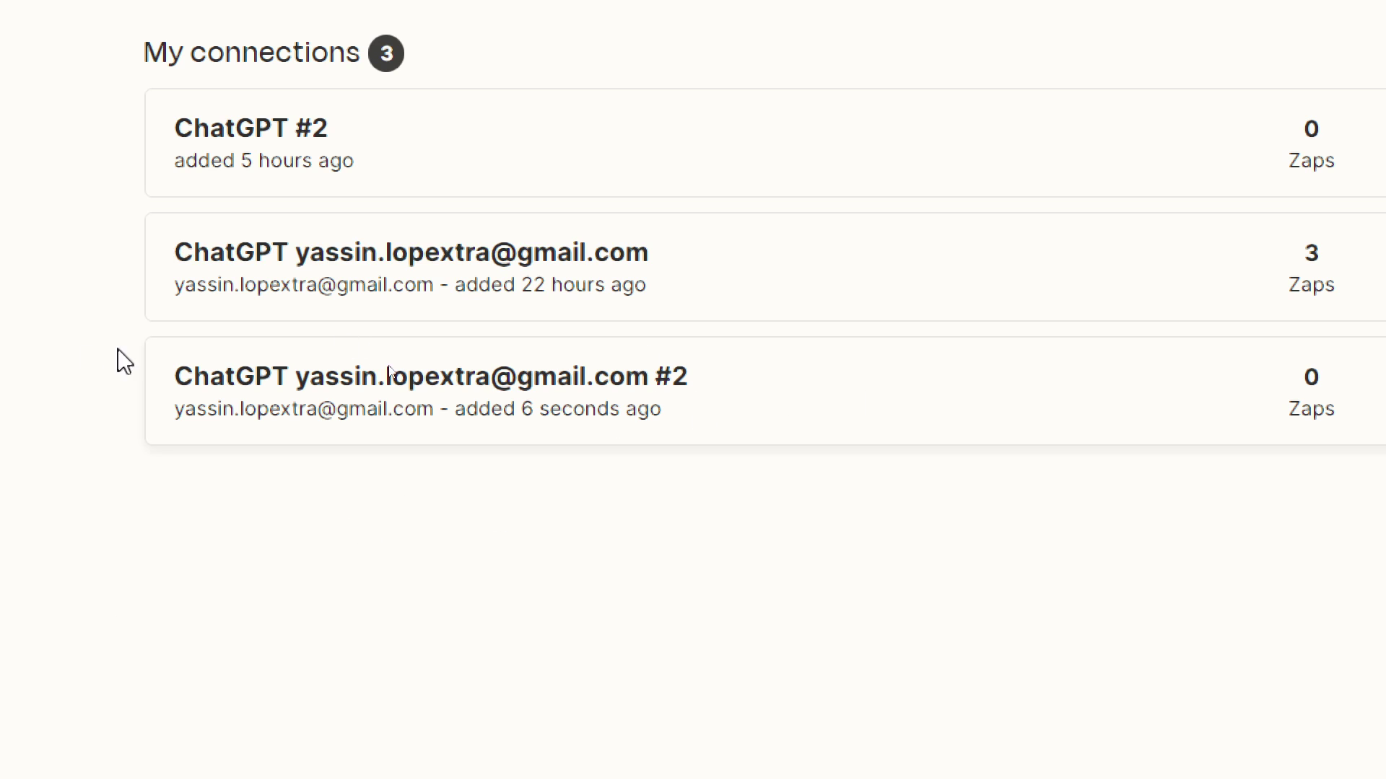
drag(174, 375, 767, 452)
click(778, 498)
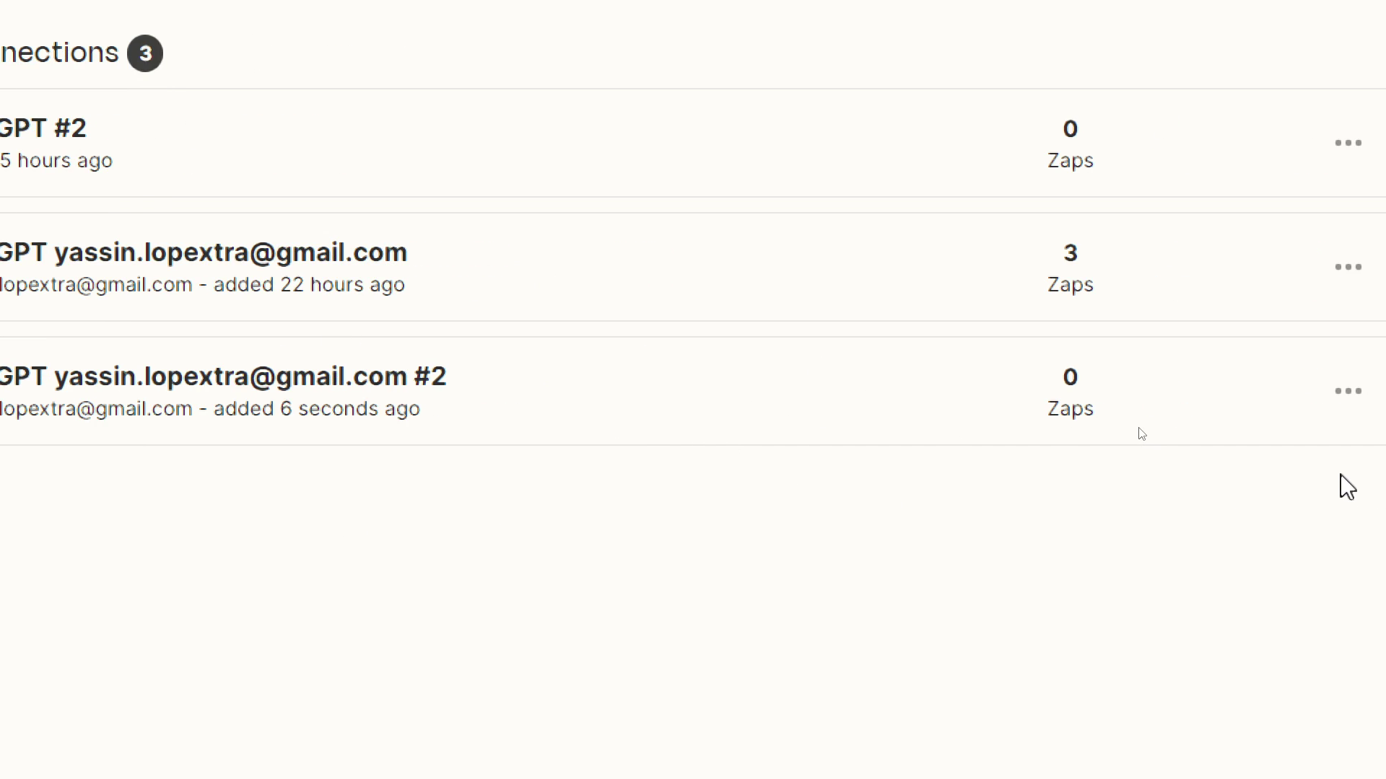
click(1068, 406)
click(916, 614)
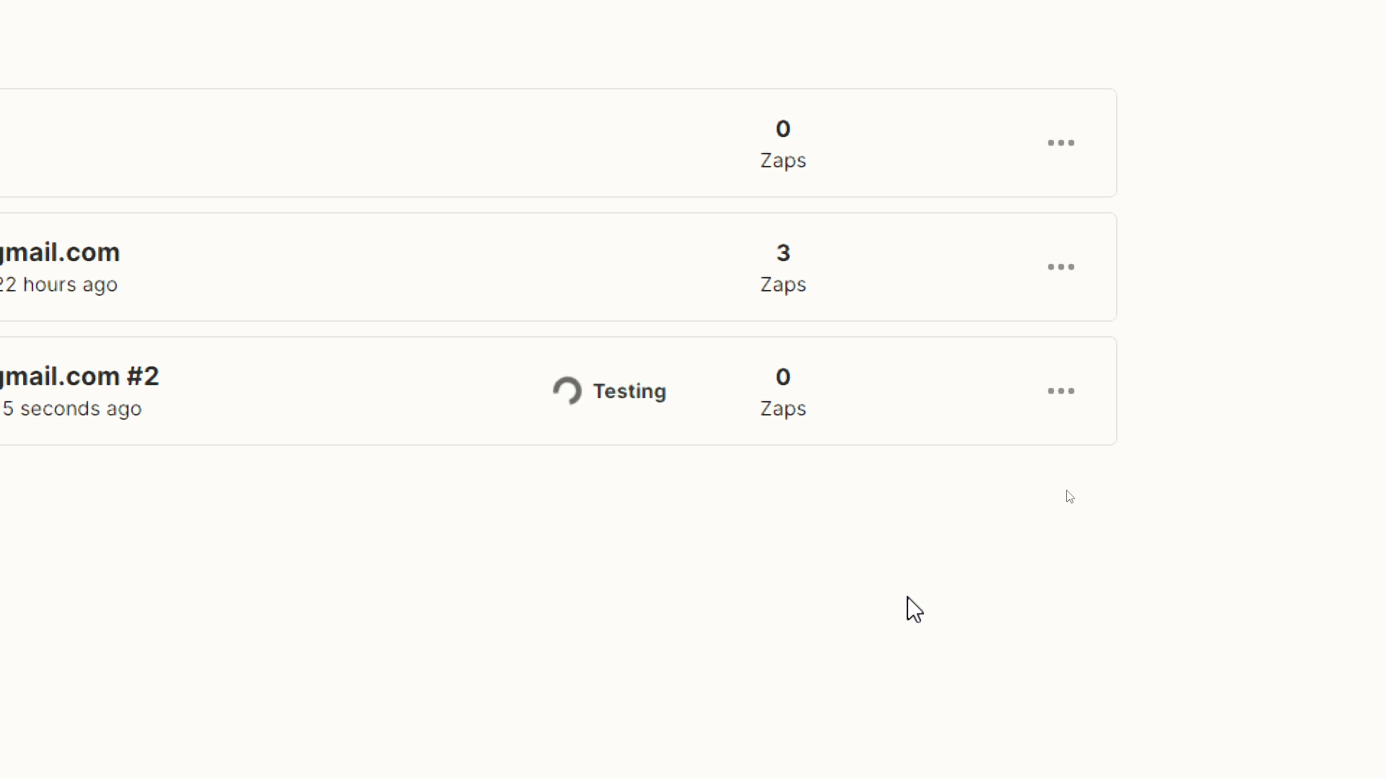
triple_click(605, 401)
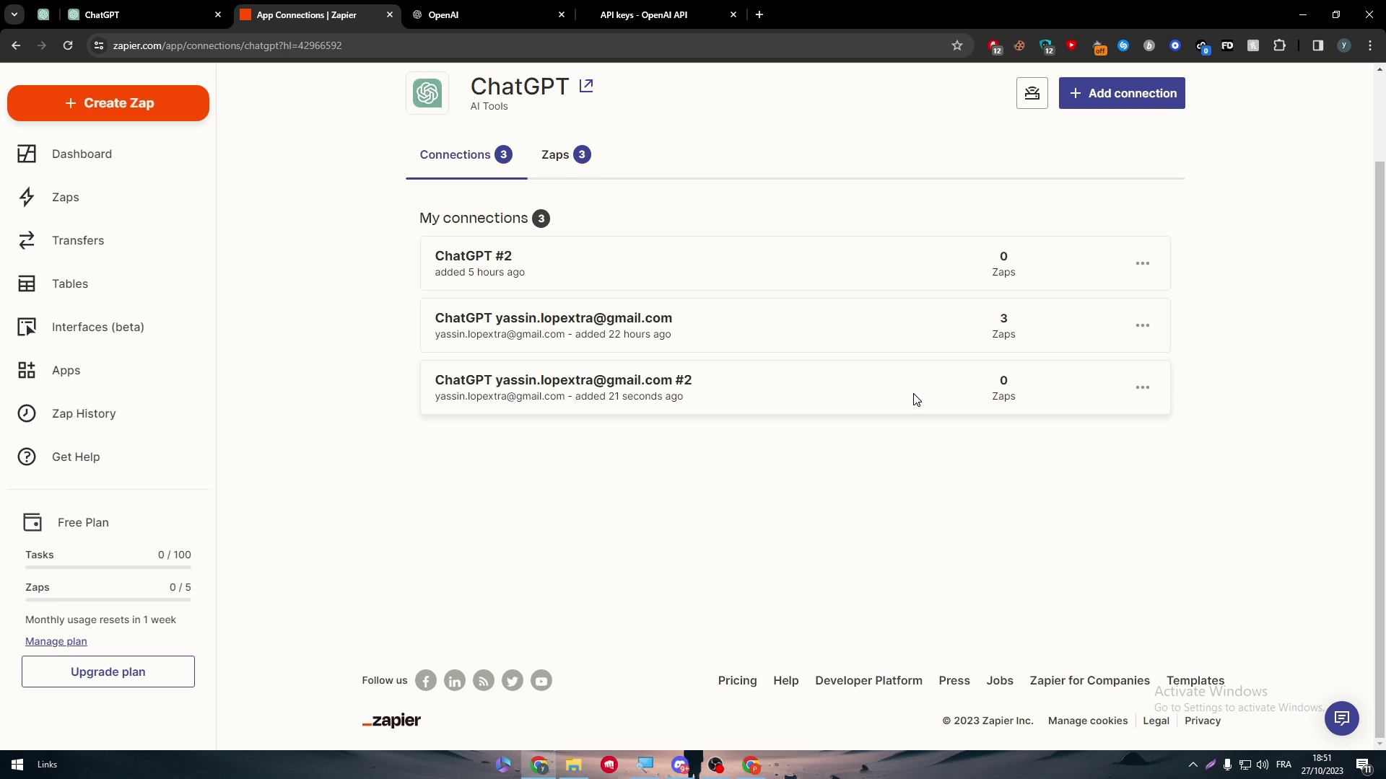
Return to Zapier's apps list and search it for "whatsapp"
click(166, 388)
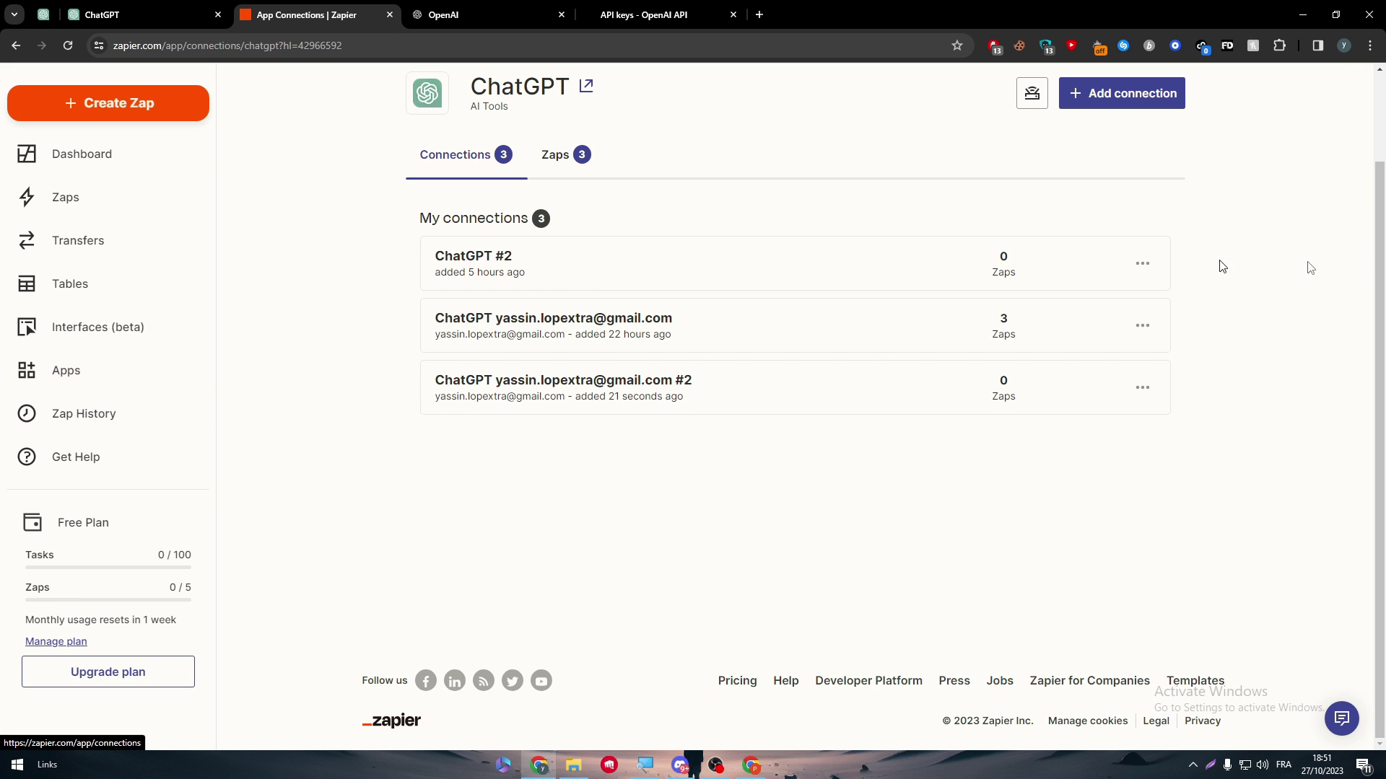
click(955, 148)
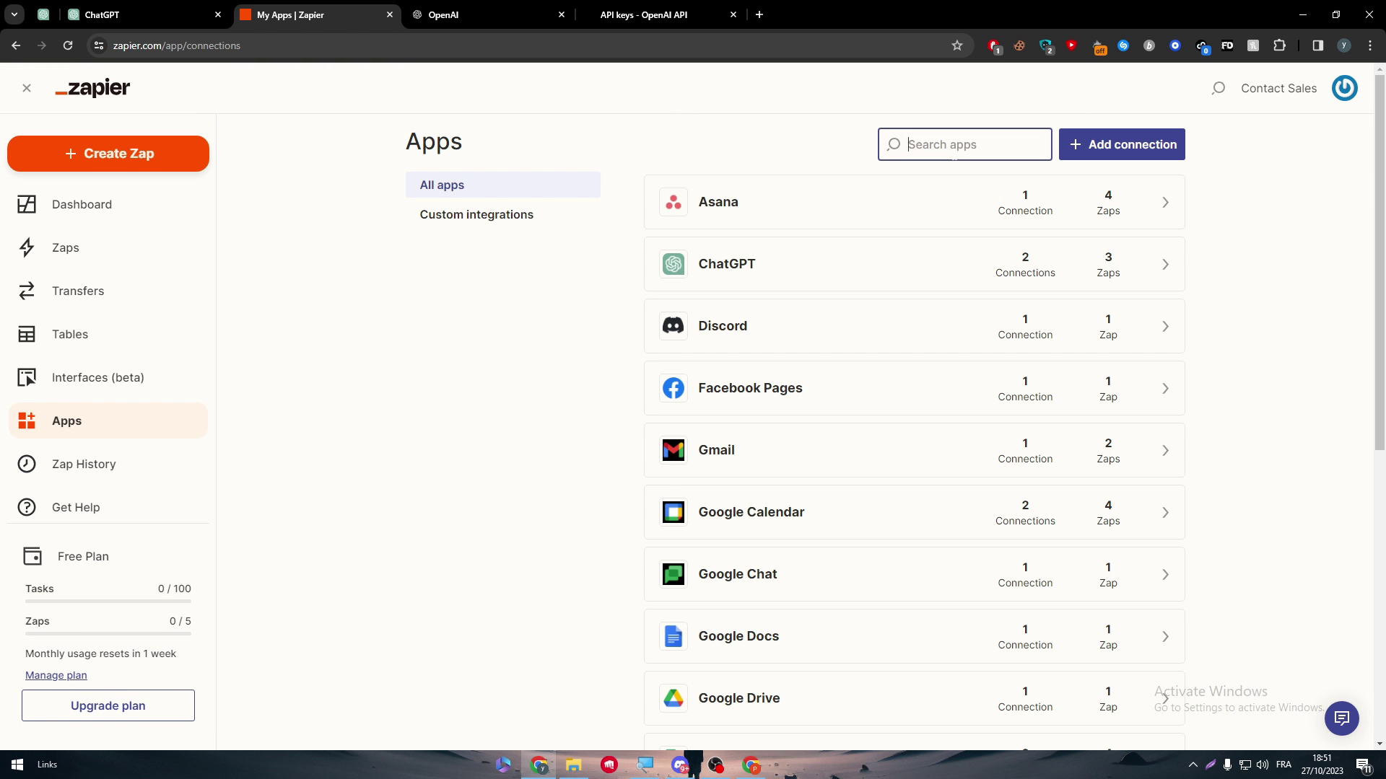
text(whatsapp)
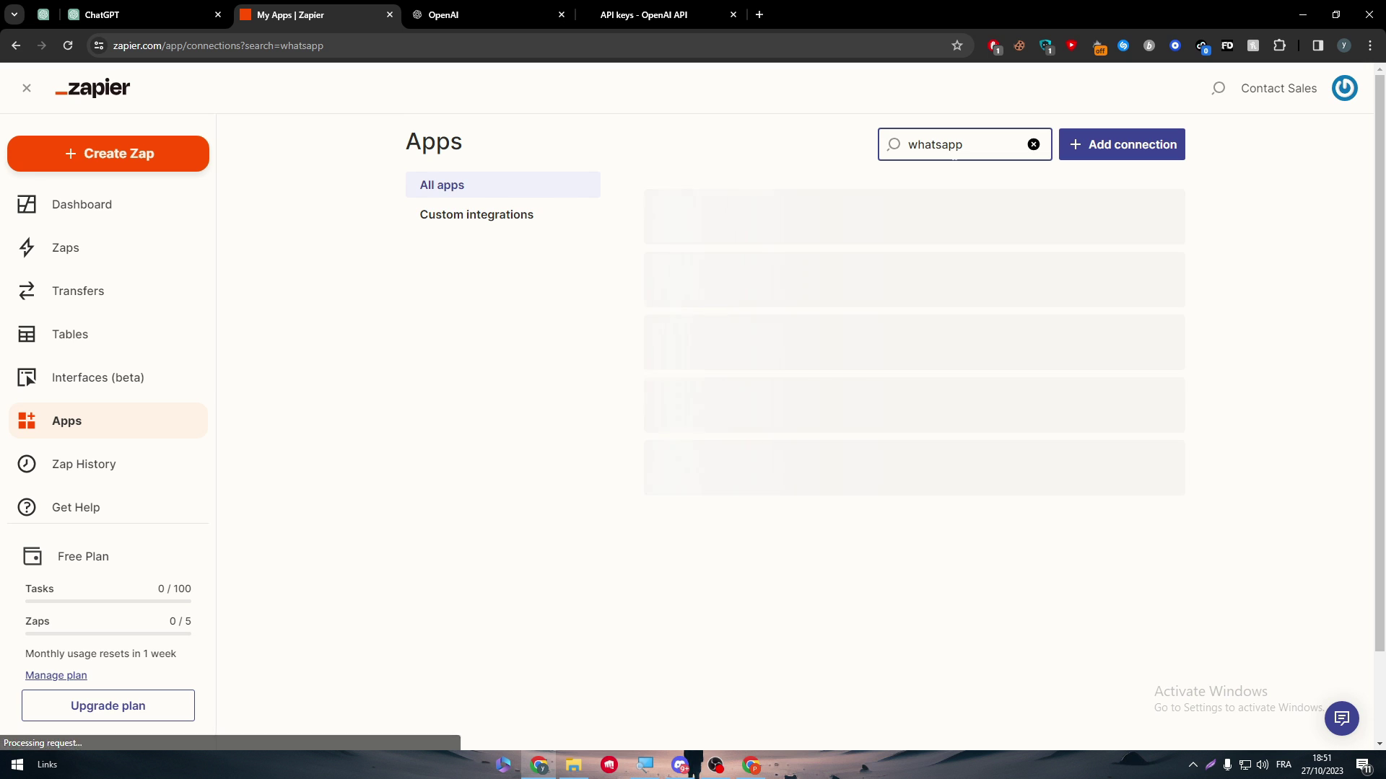
drag(726, 347, 833, 348)
click(1138, 440)
Open the WhatsApp Notifications connection form, review its phone number and OTP fields, and close it without connecting
right_click(1135, 339)
click(1158, 346)
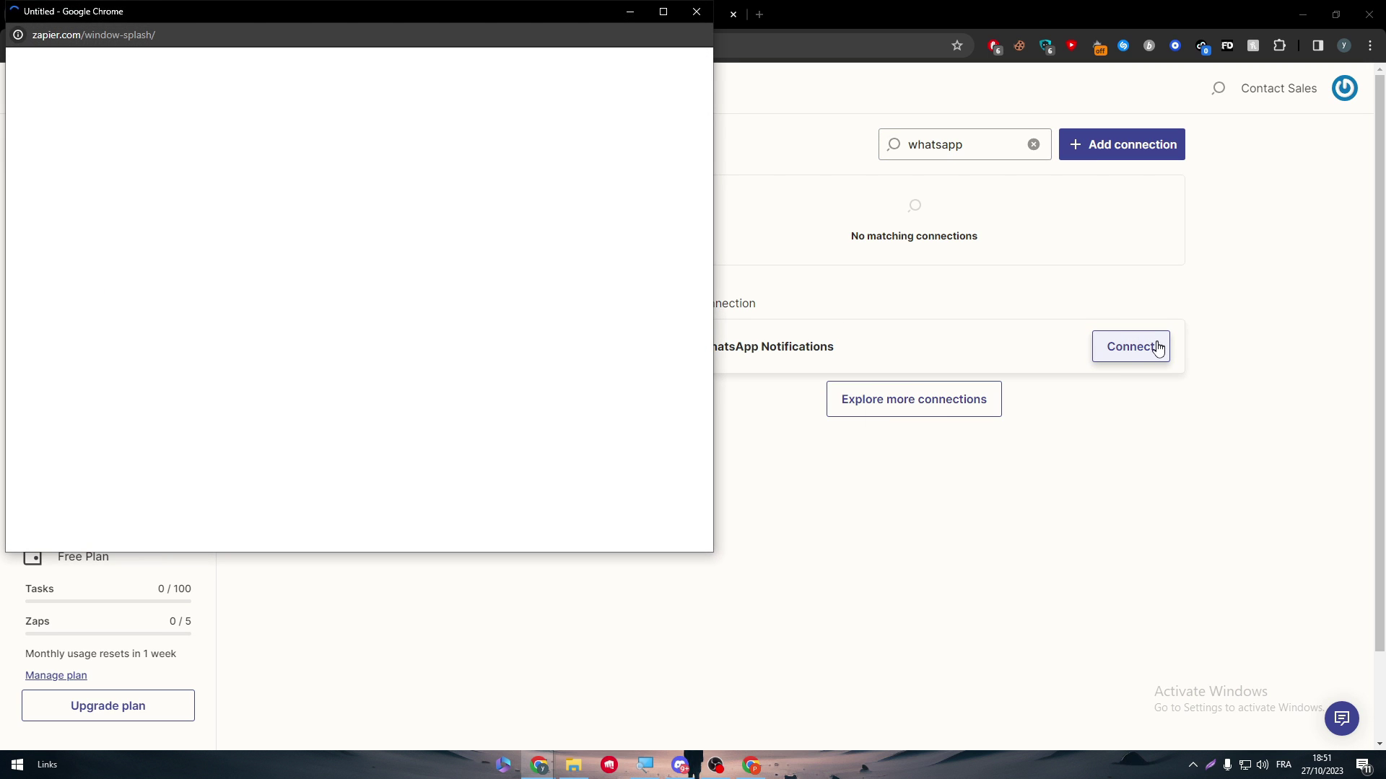
drag(452, 10, 880, 123)
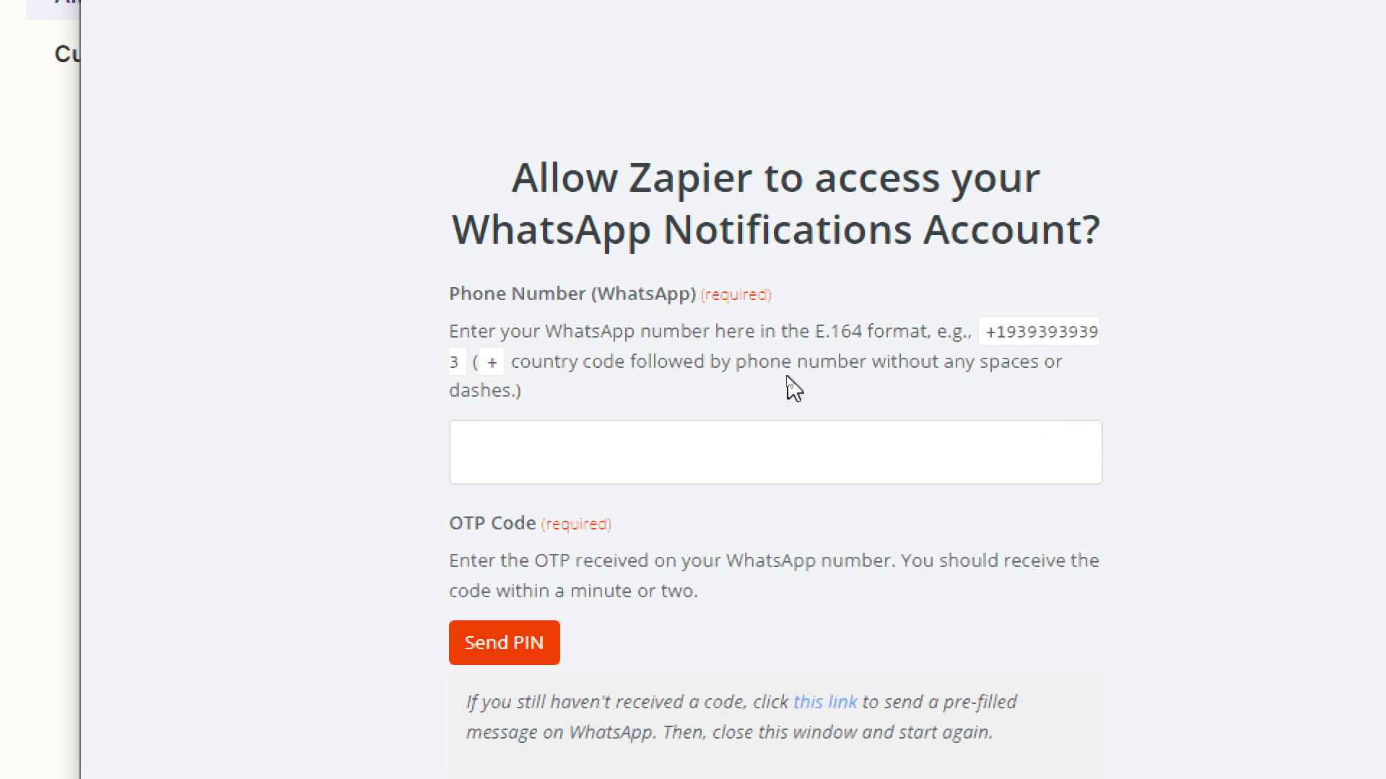
click(601, 442)
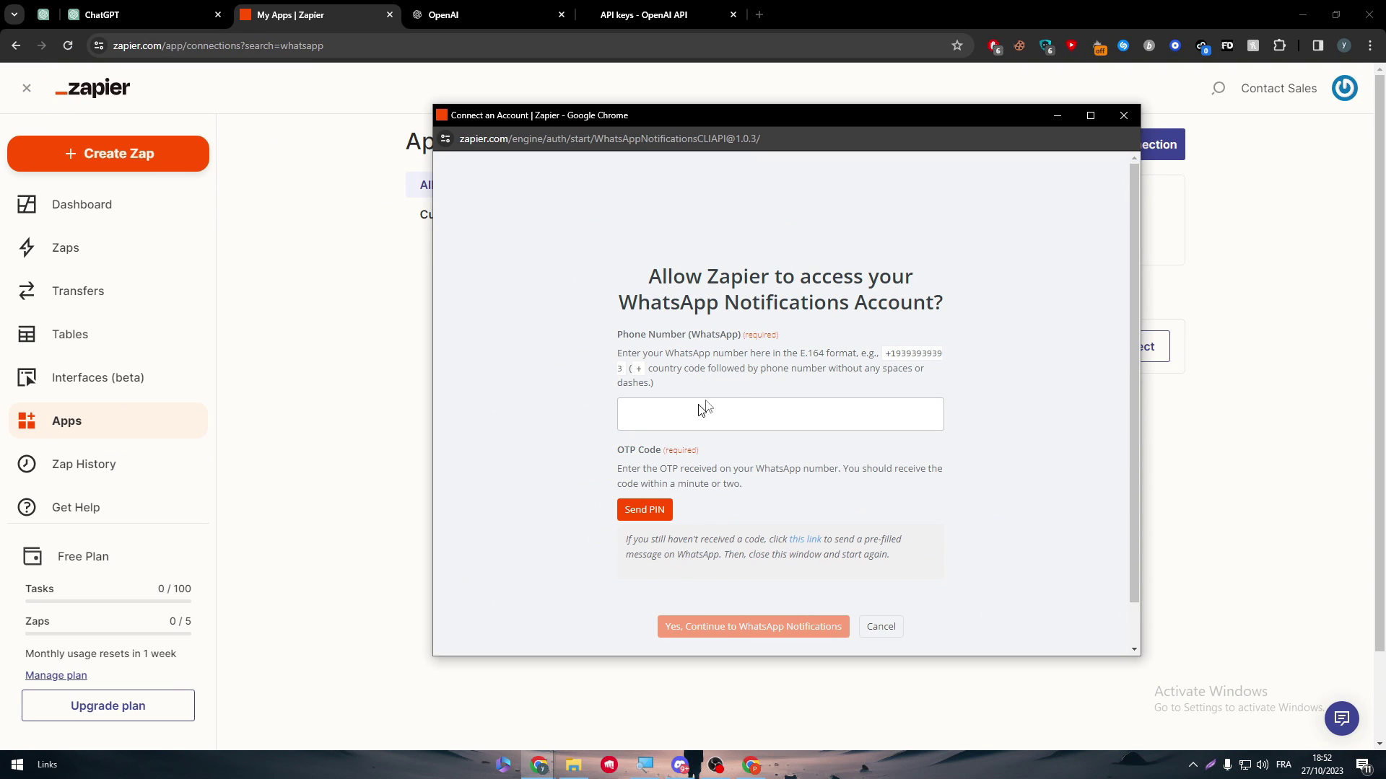
click(1124, 116)
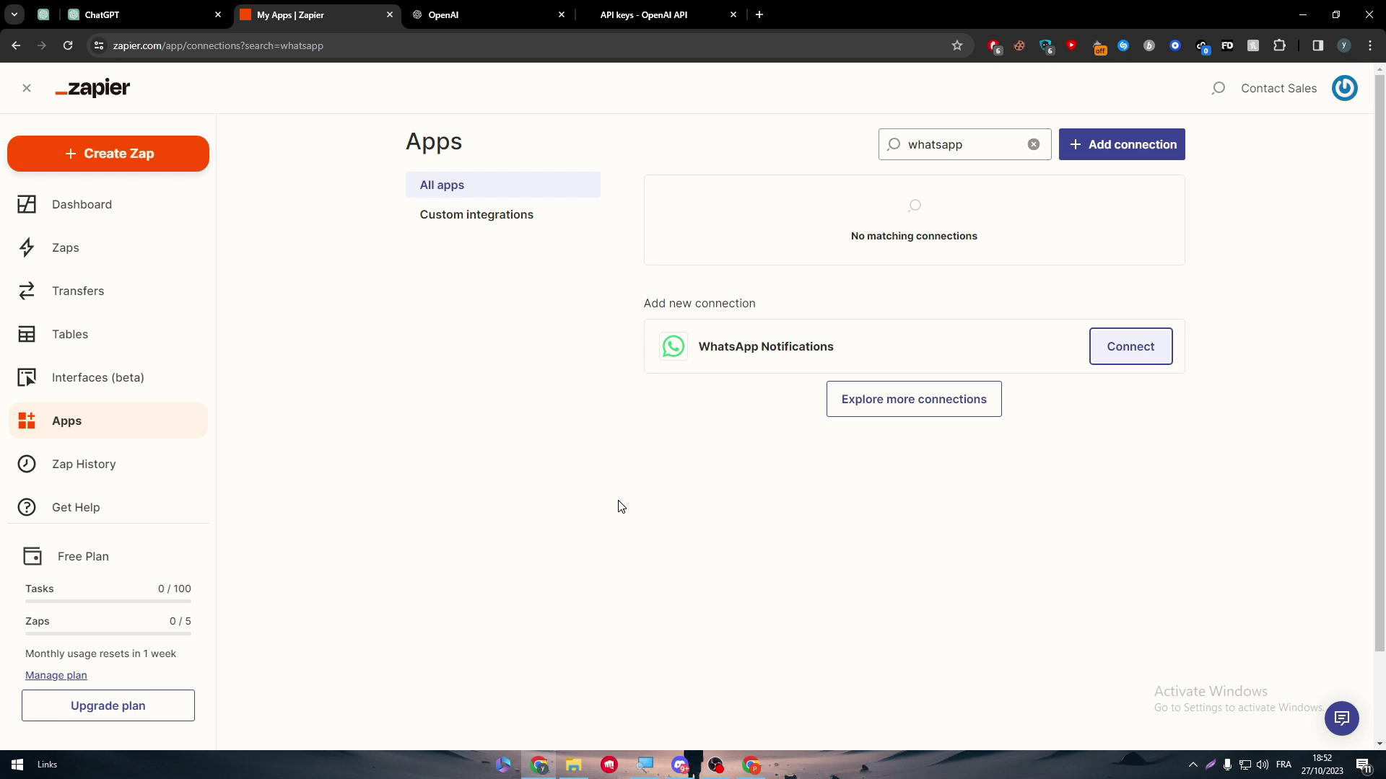
Go to the Zapier dashboard and start creating a new Zap
click(90, 217)
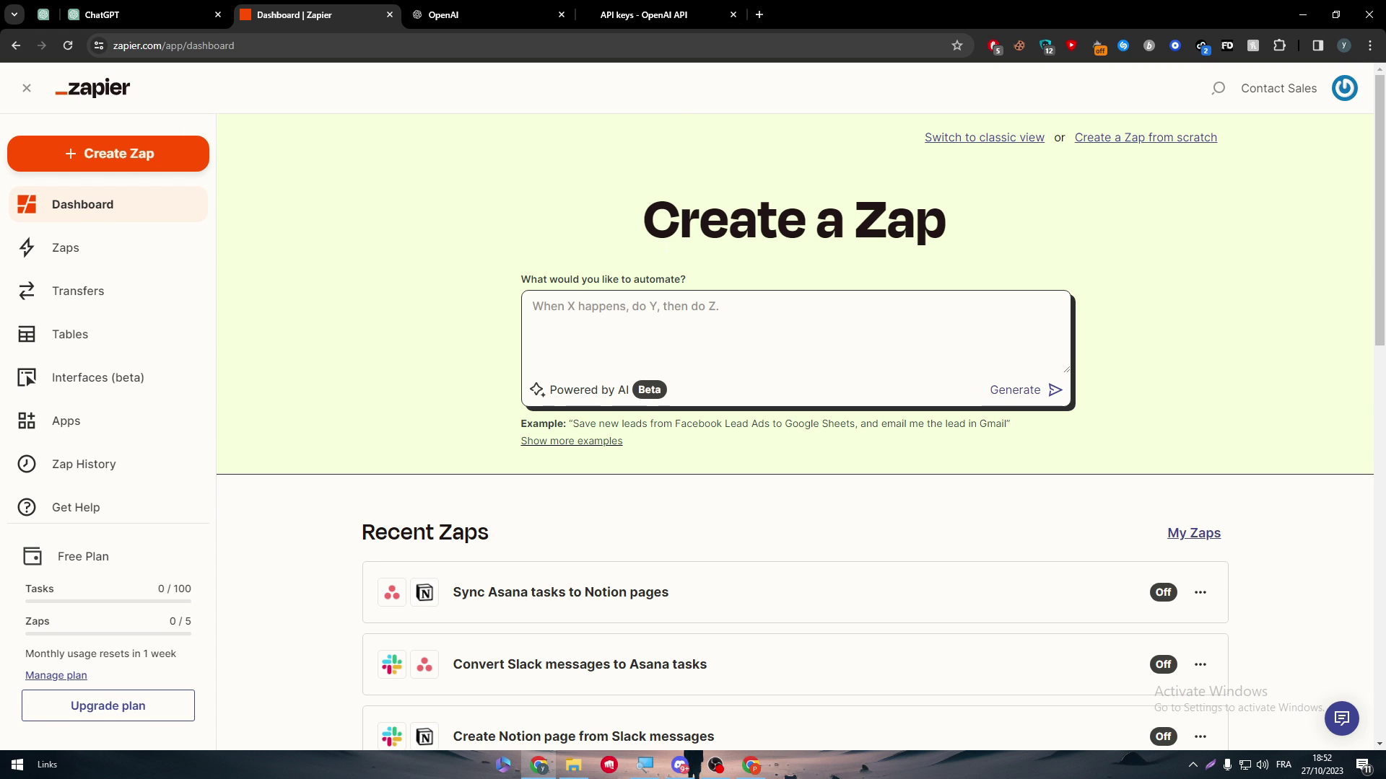
click(466, 381)
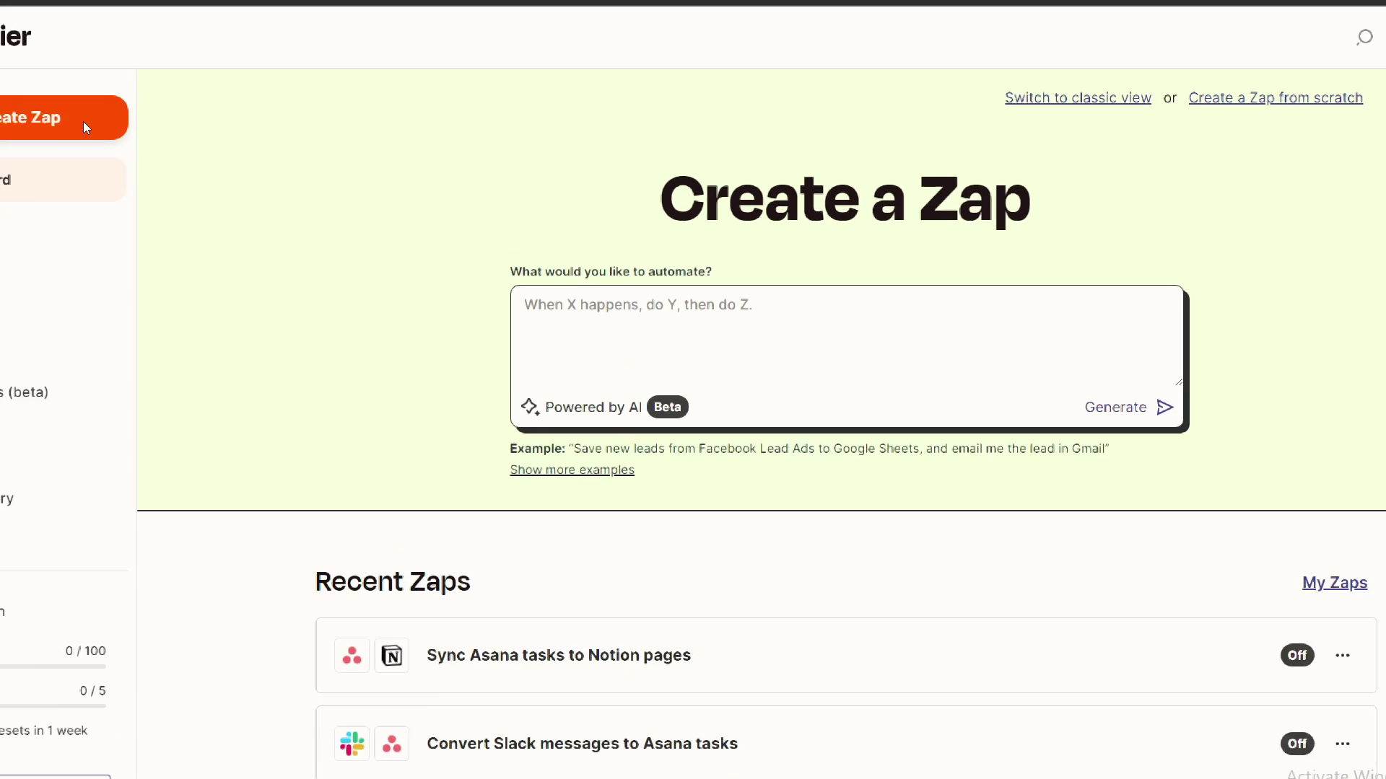
click(253, 142)
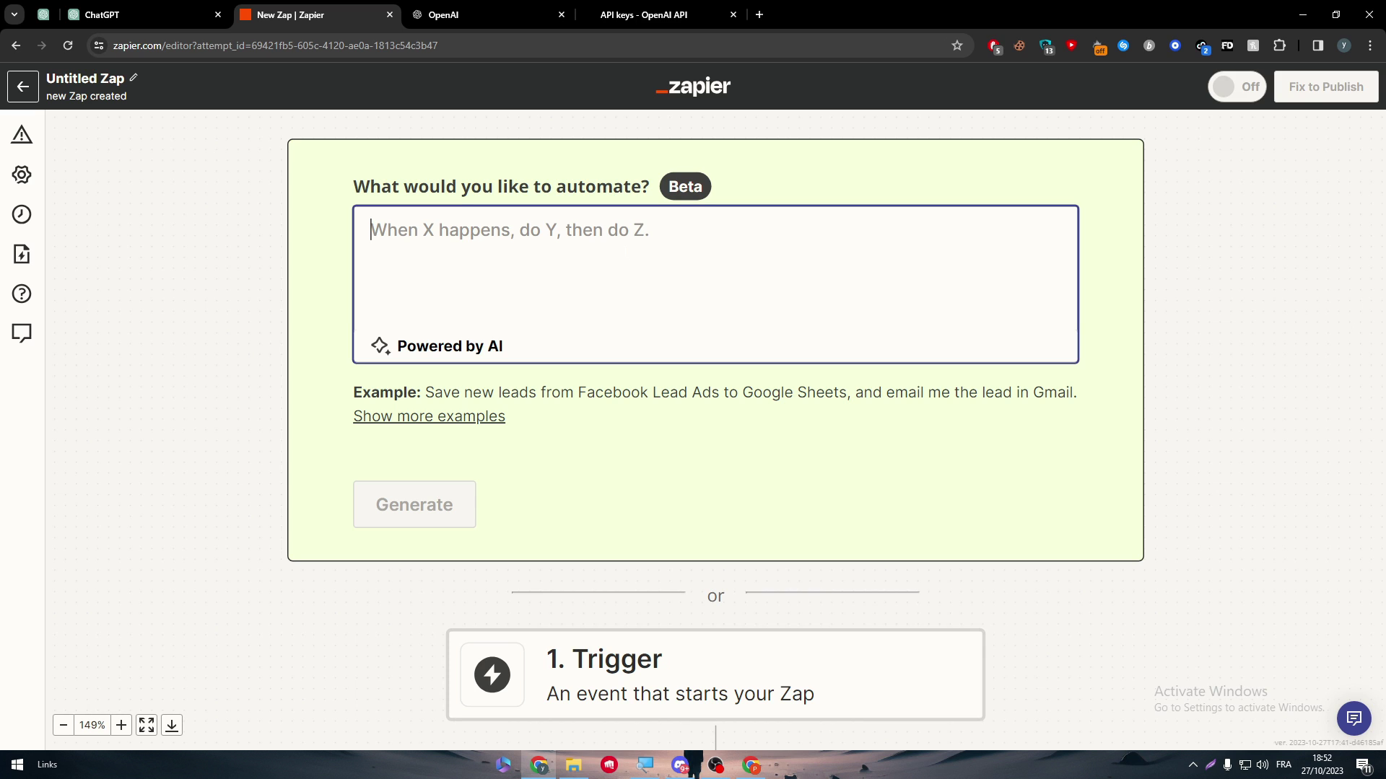
Generate a Zap from "when i get a notification in whatsapp send it to chatgpt and copy his responds and send it as a reply on whatsapp"
text(w)
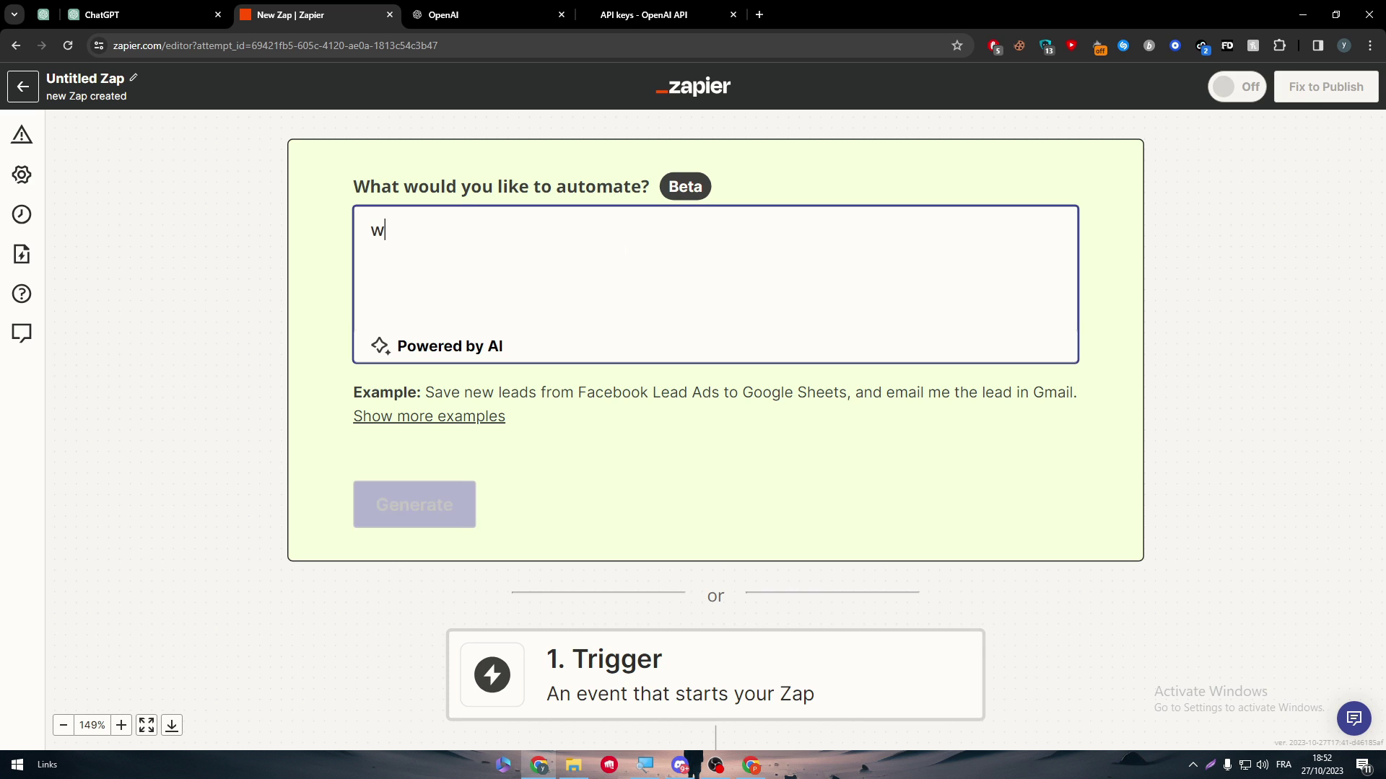
text(hen i get a notifi)
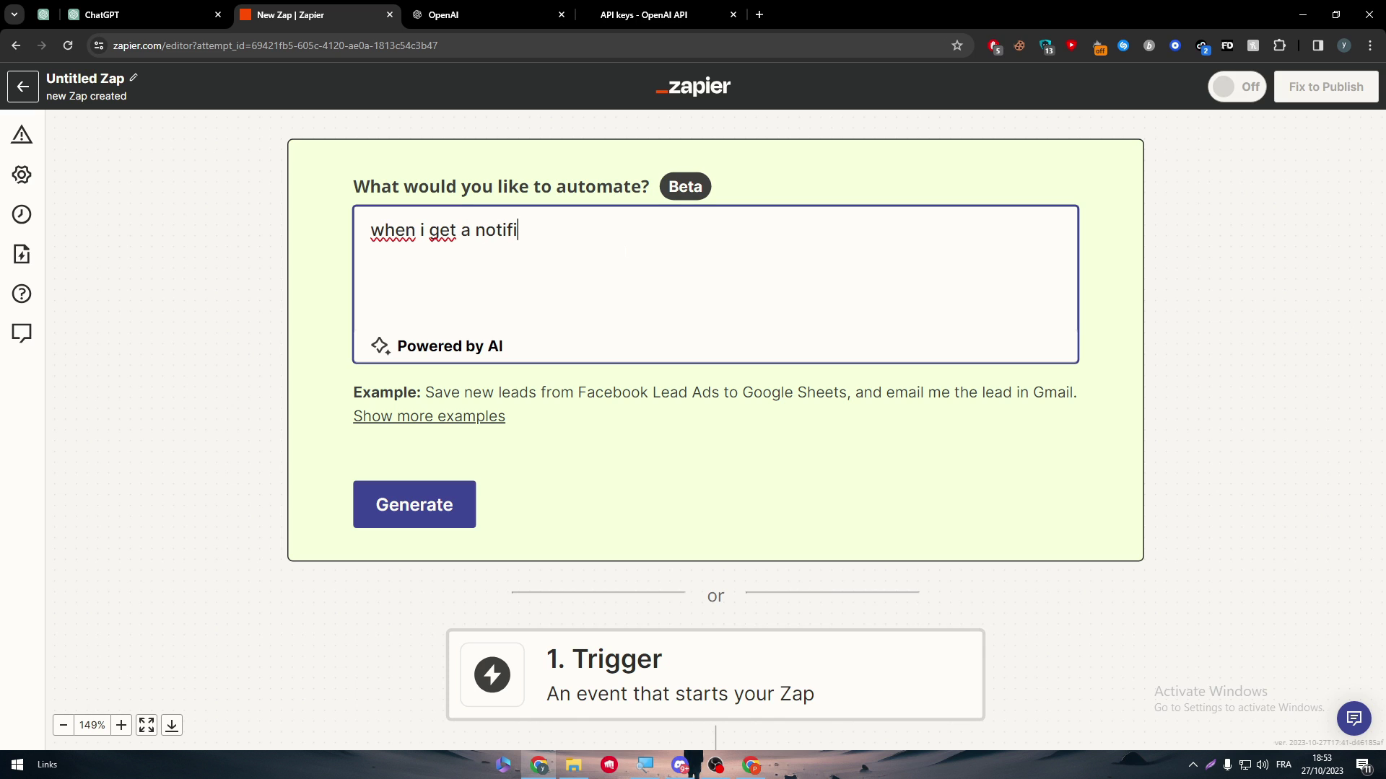
text(cation in whatsapp)
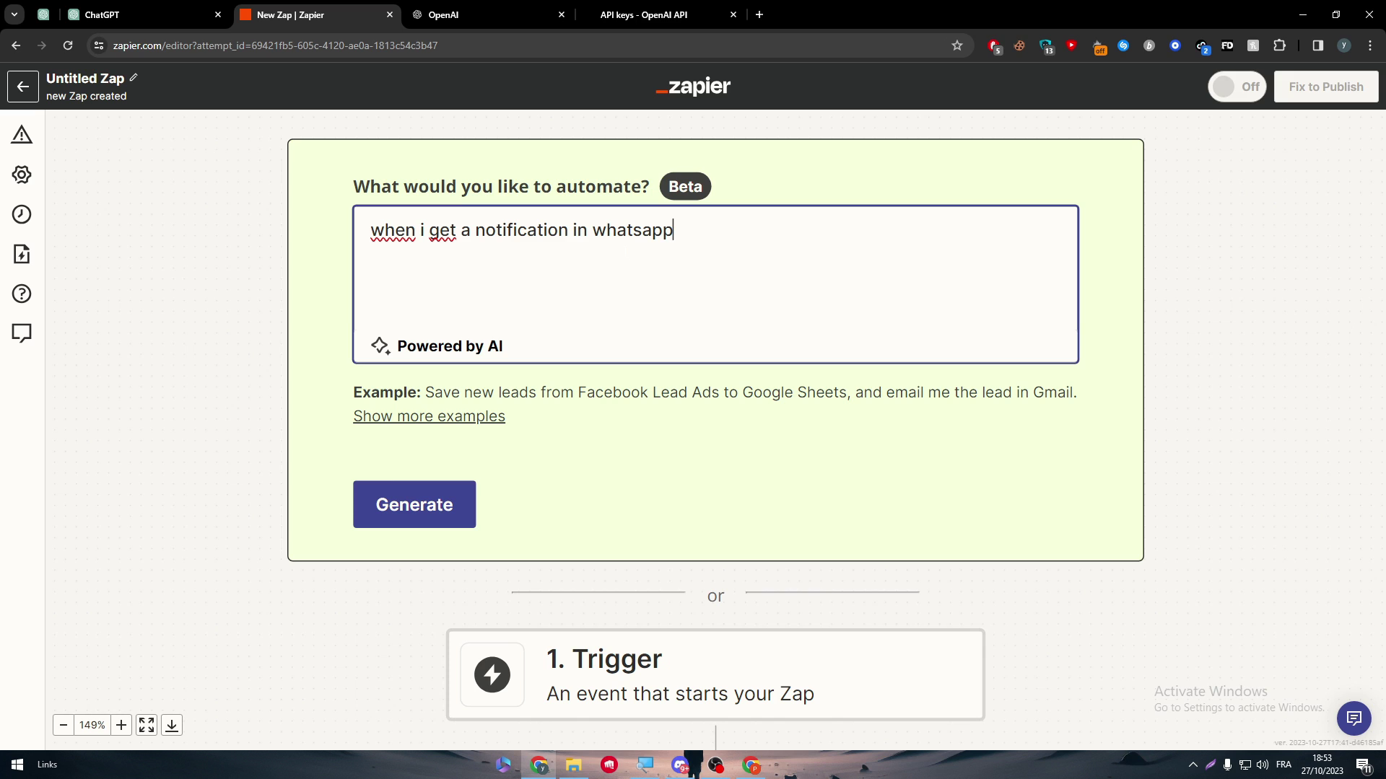
text( send it to )
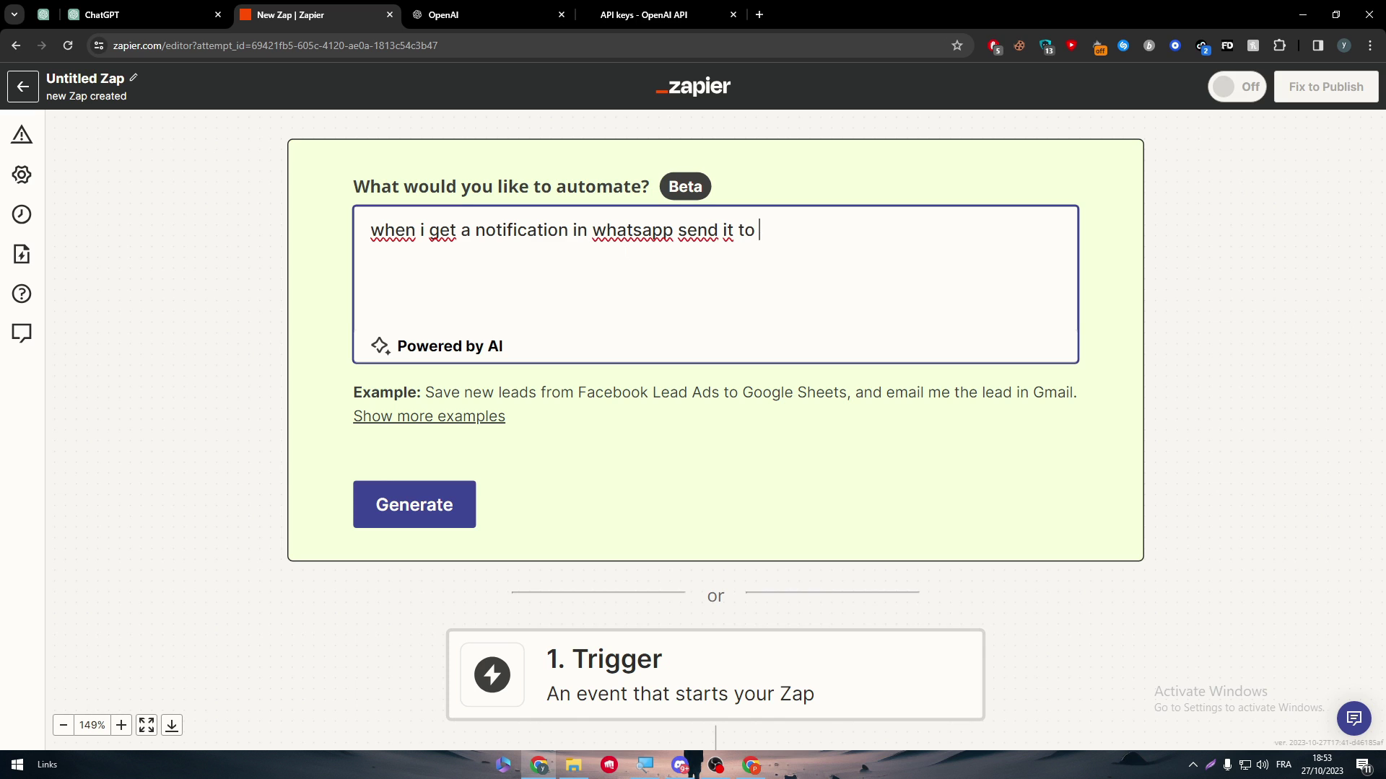
text(chatgpt and copy hi)
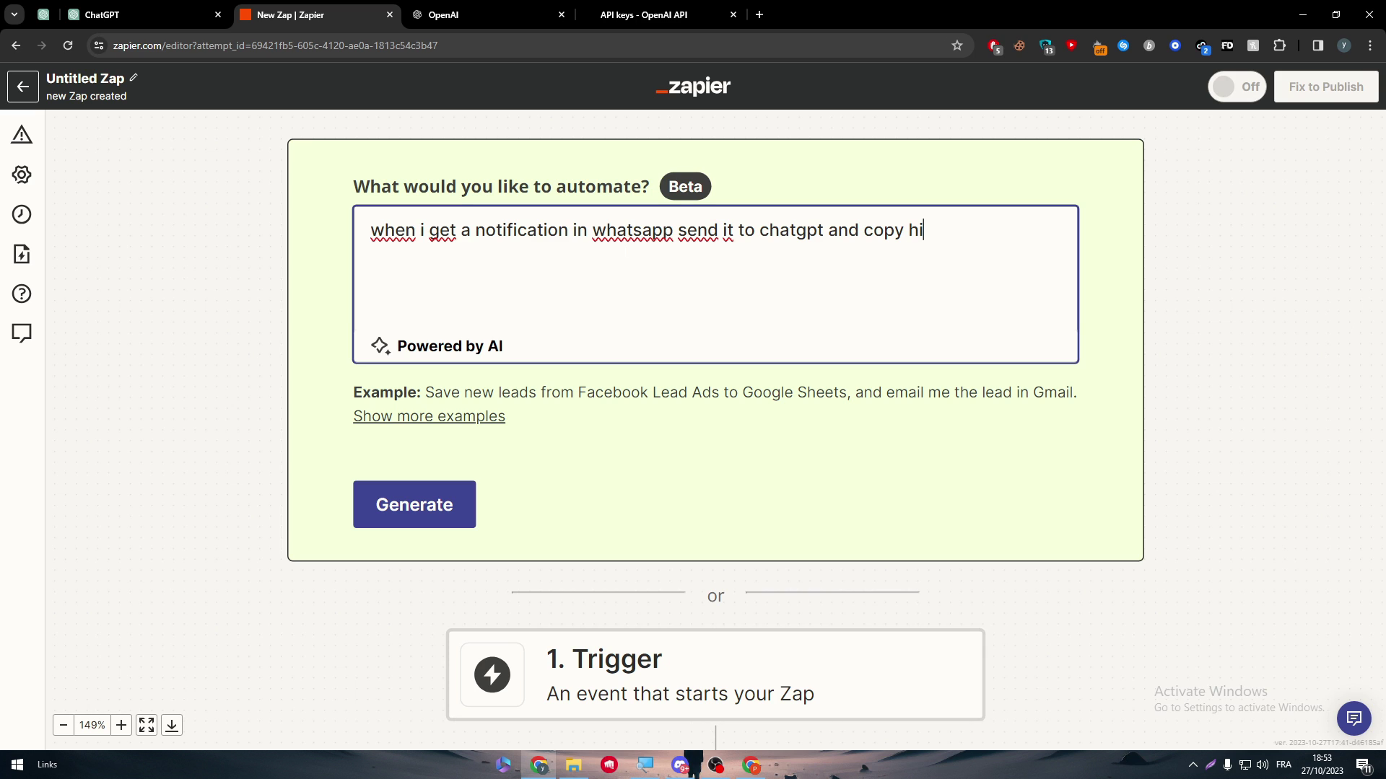
text(s responds as)
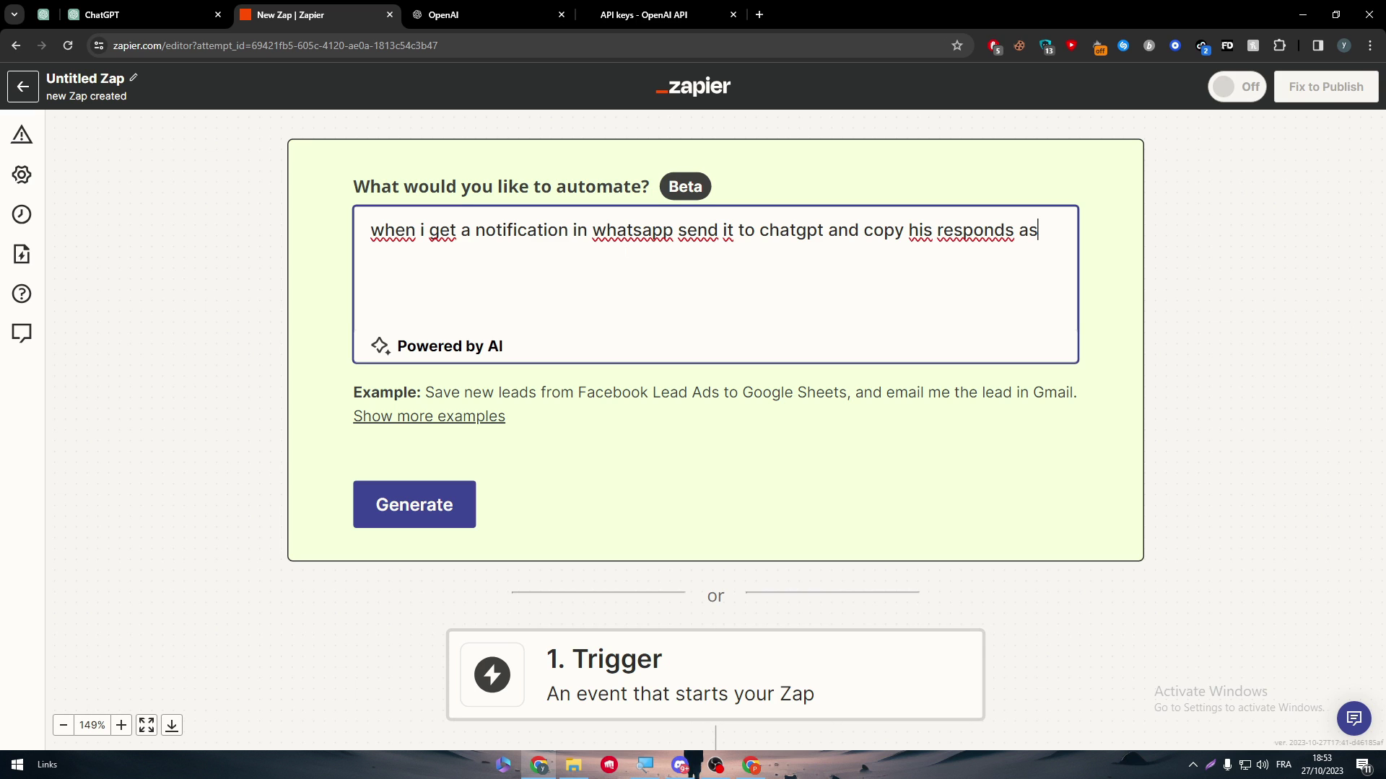
text(nd send t)
text( as arespon)
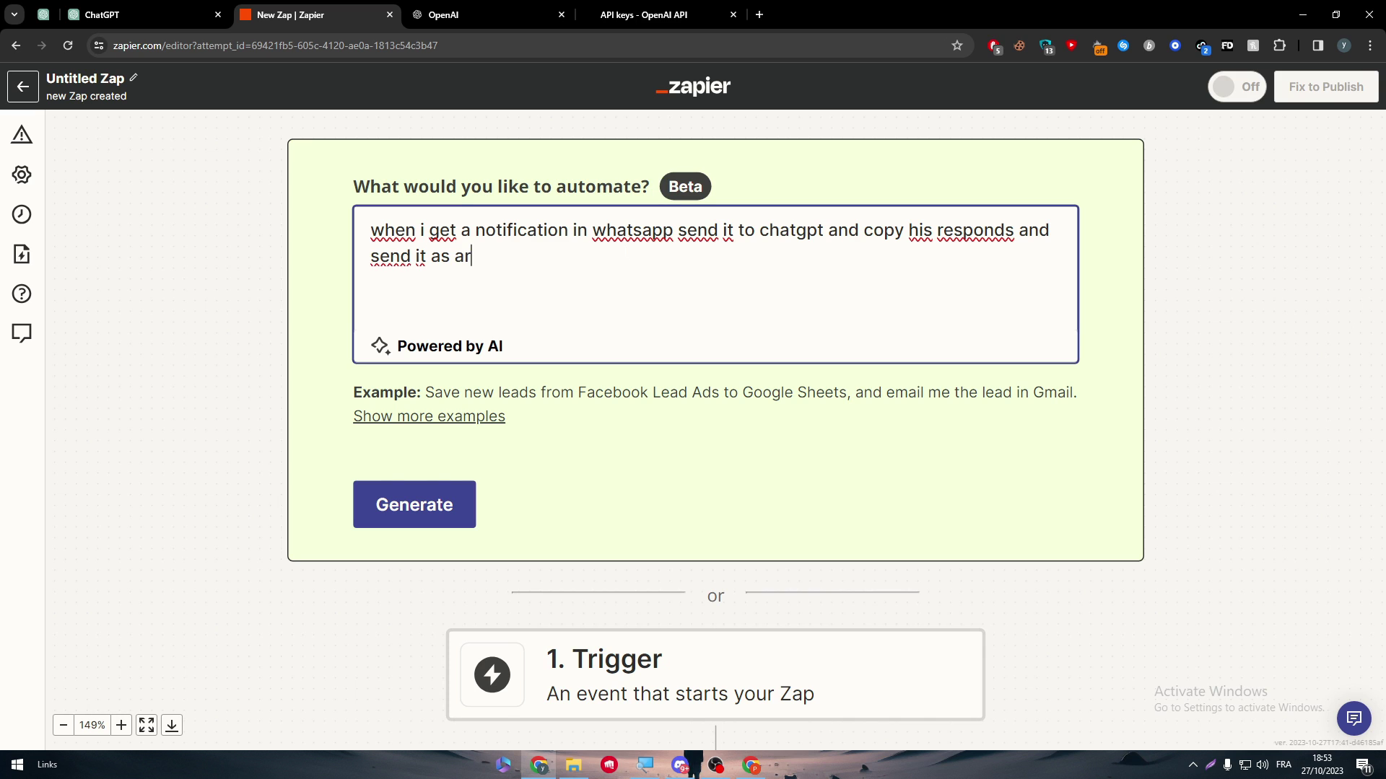
key(BackSpace)
key(BackSpace)
key(BackSpace)
key(BackSpace)
key(BackSpace)
key(BackSpace)
text(reply on whatsapp)
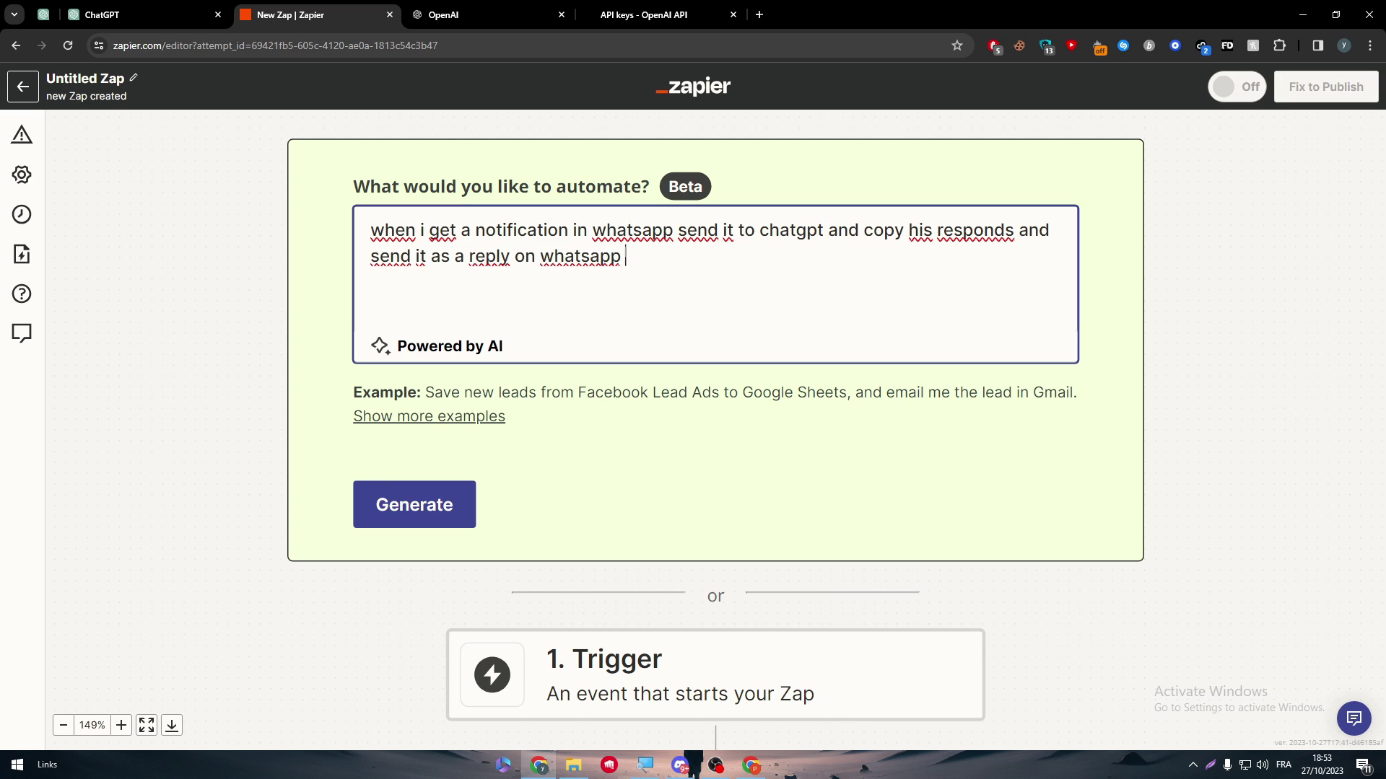
click(390, 493)
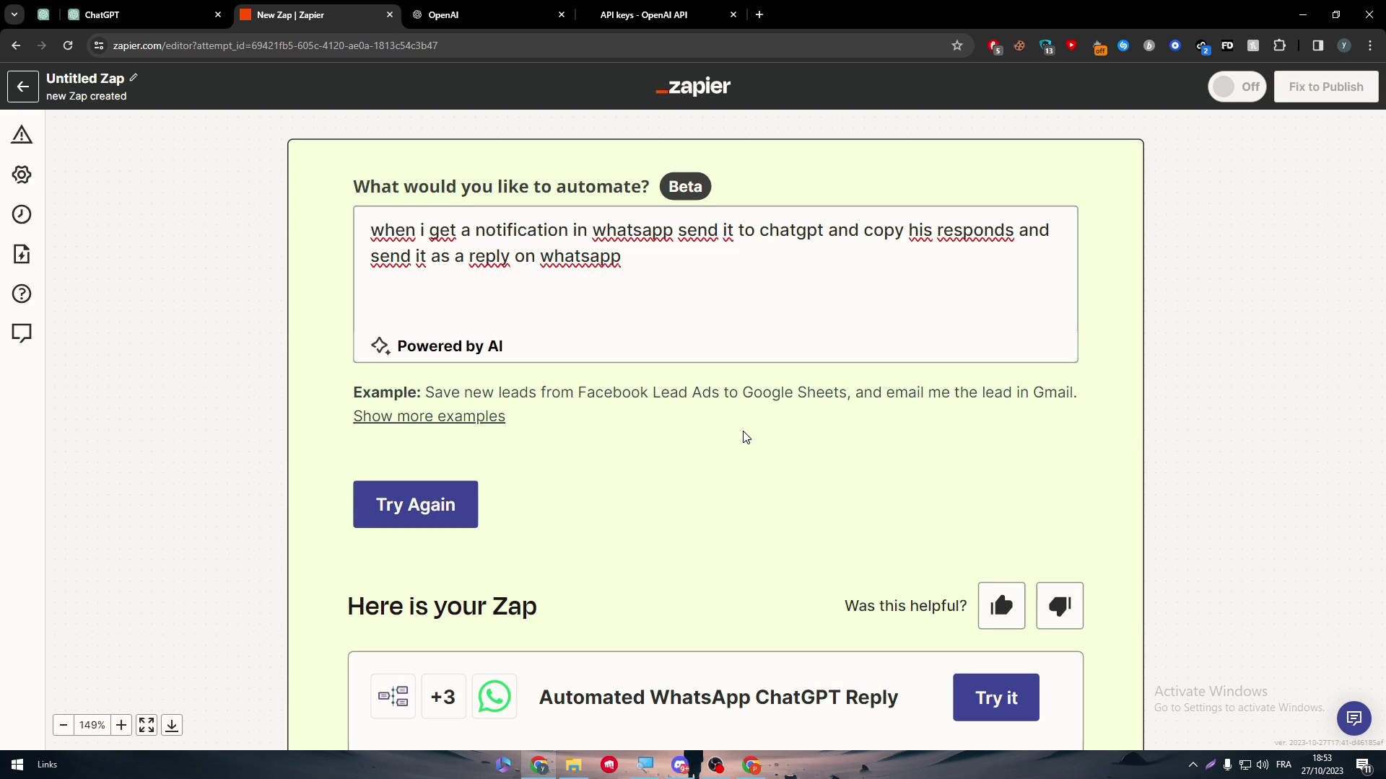
Review the suggested Zap's steps and the alternative actions for step 4, and open the suggestion as an editable Zap draft
scroll(734, 459, down, 4)
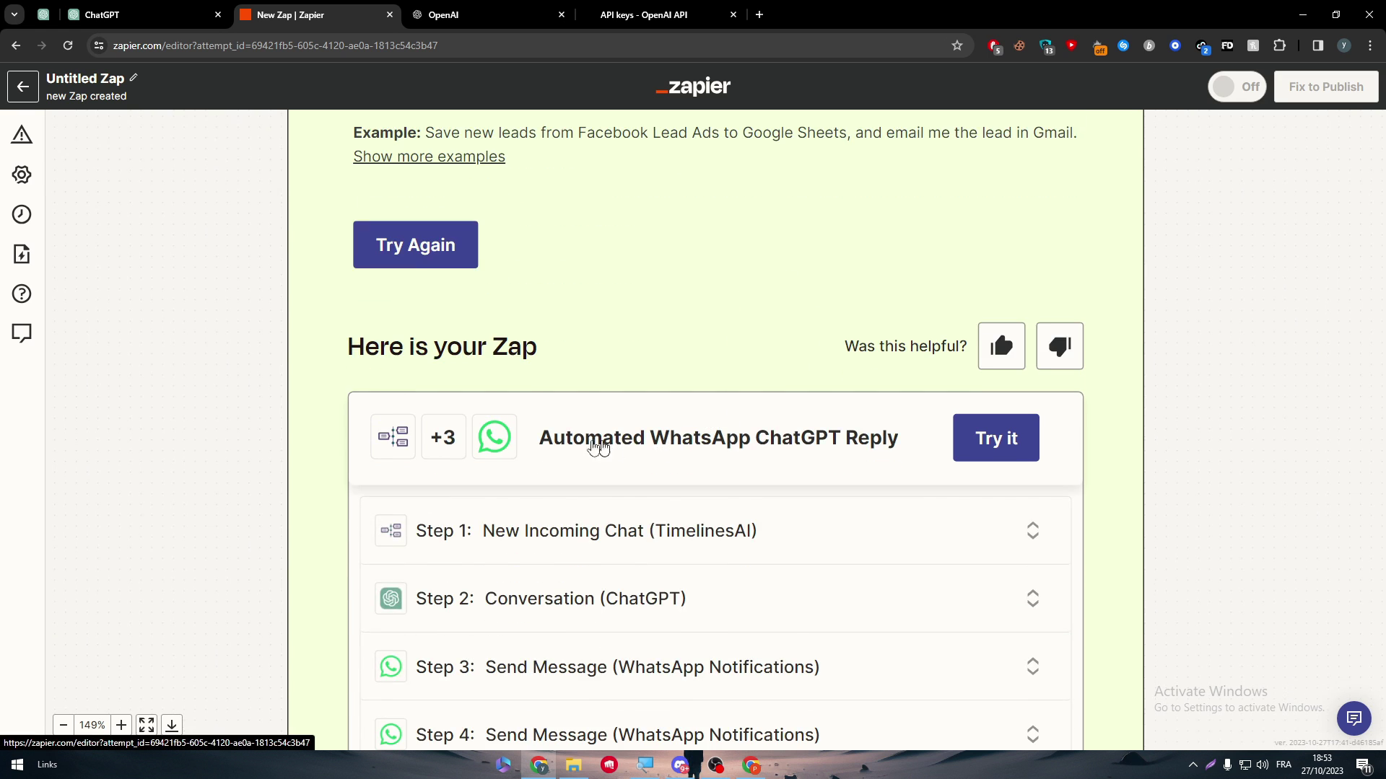
scroll(542, 455, down, 1)
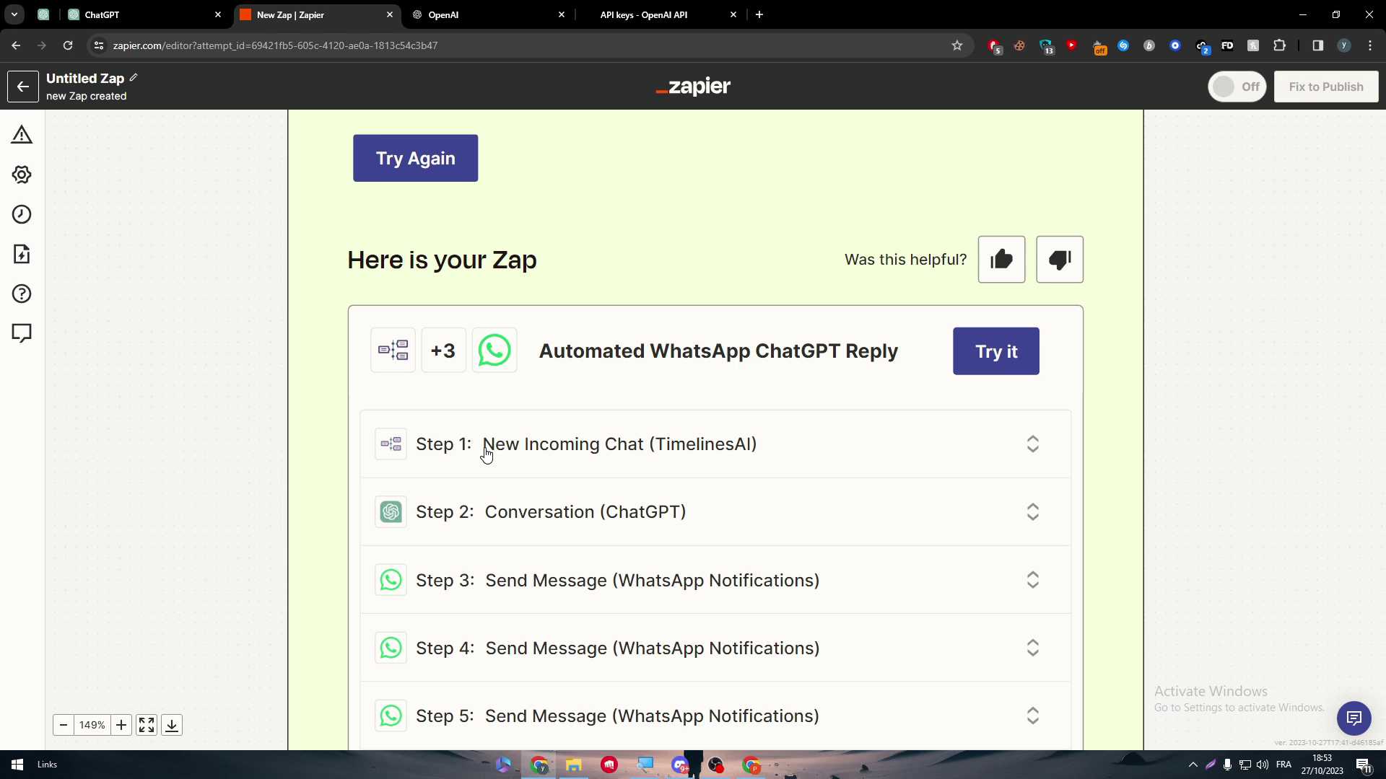
scroll(577, 521, down, 1)
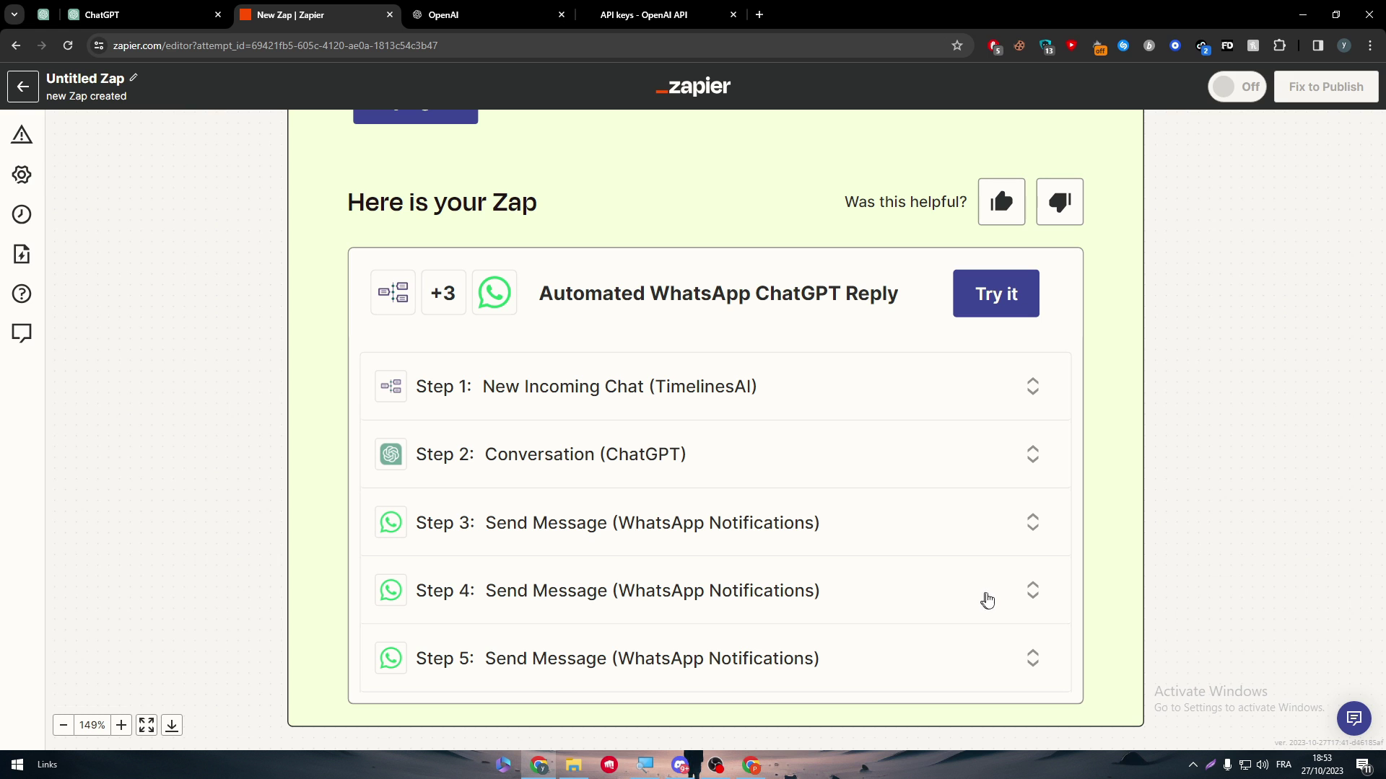
scroll(581, 585, down, 5)
right_click(581, 584)
key(Escape)
click(622, 575)
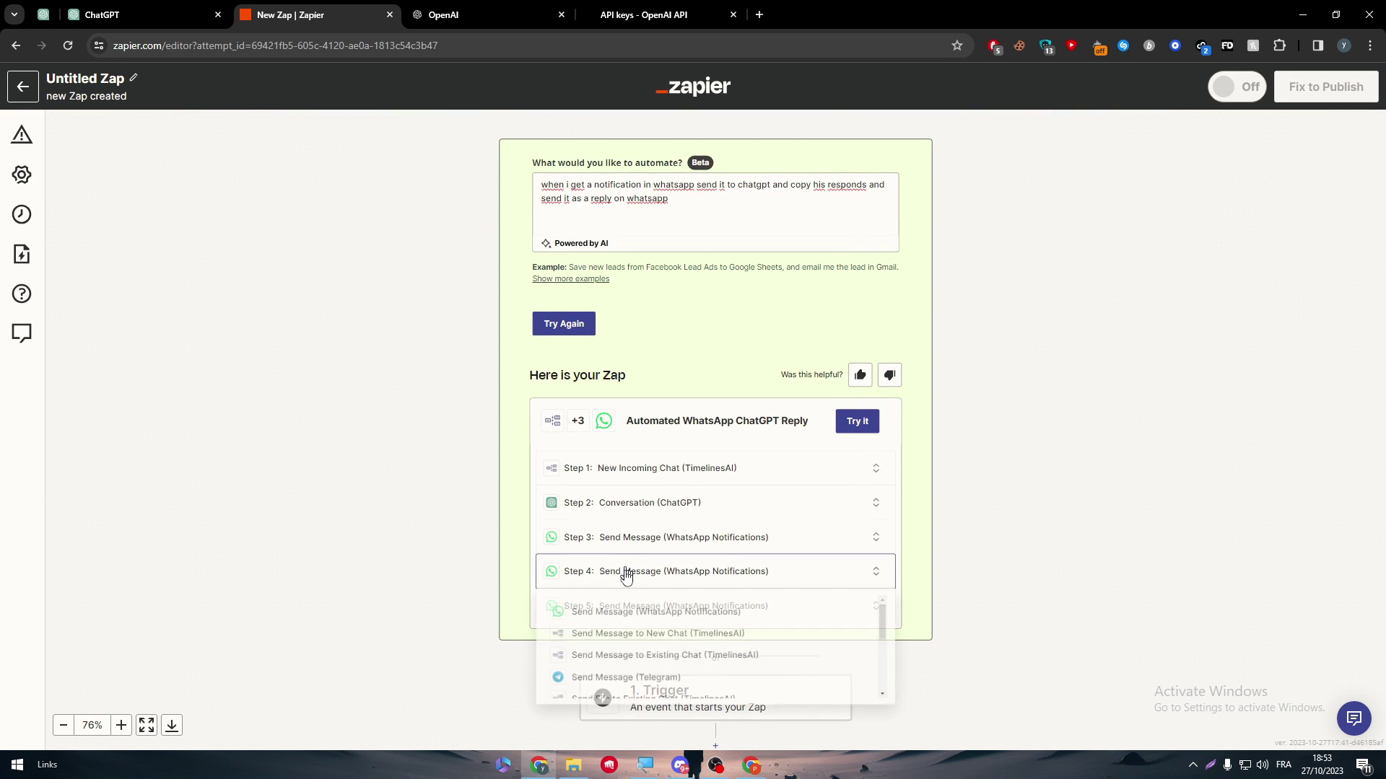
scroll(885, 623, down, 5)
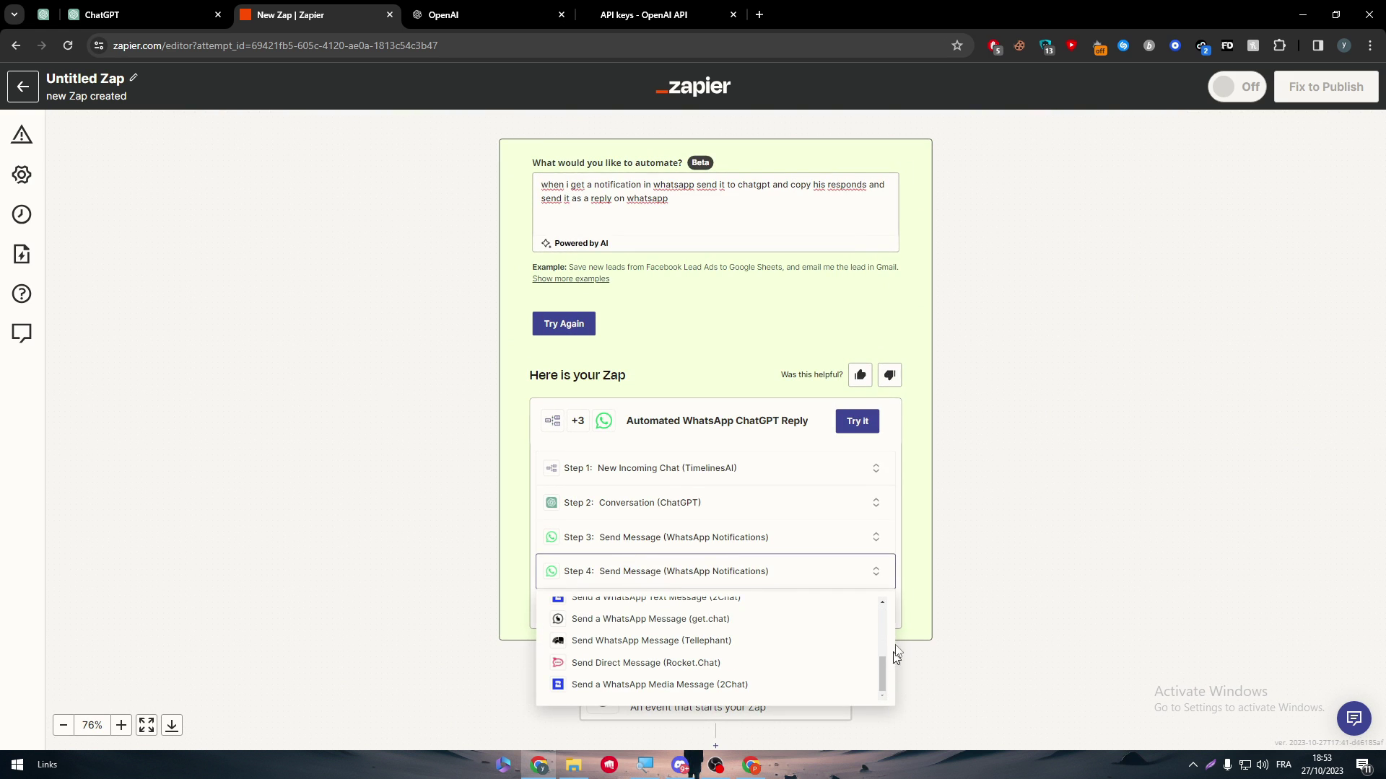
click(767, 573)
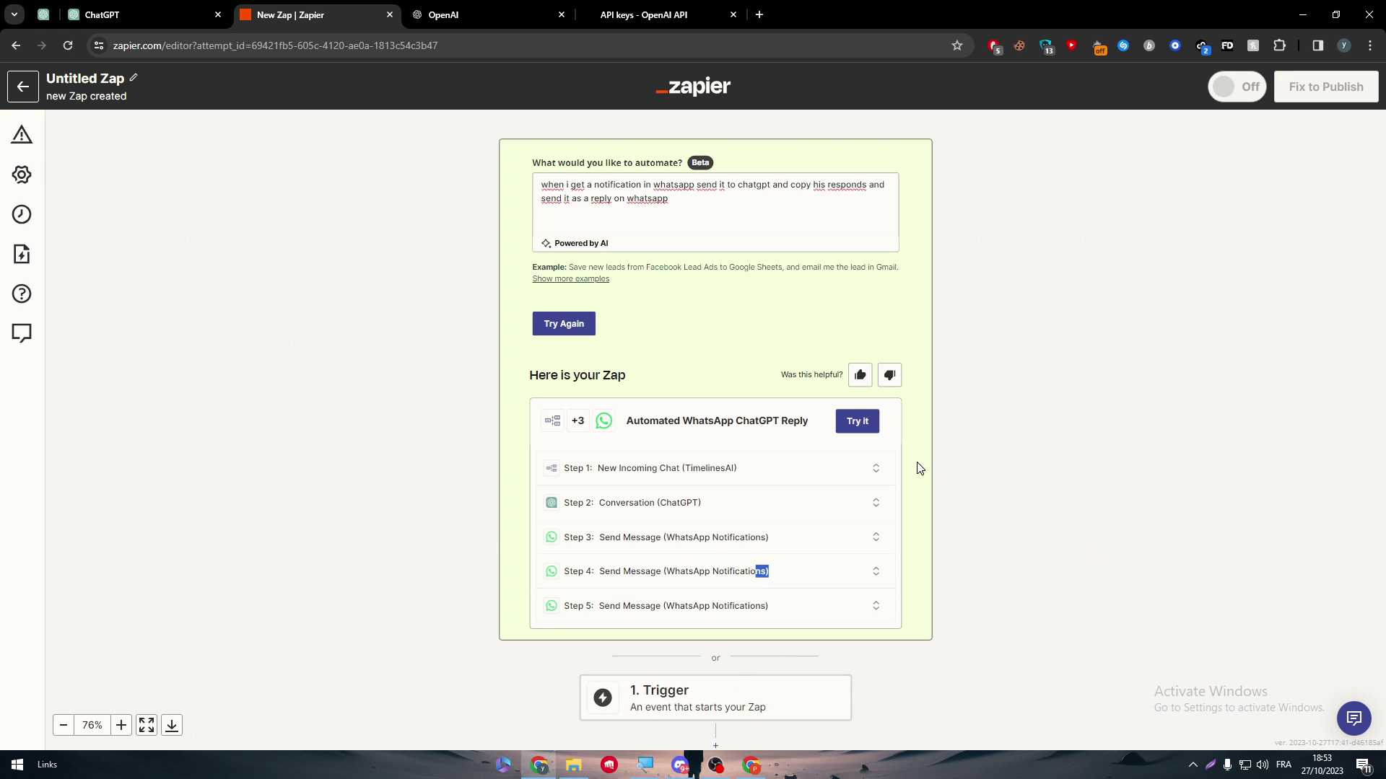
click(858, 422)
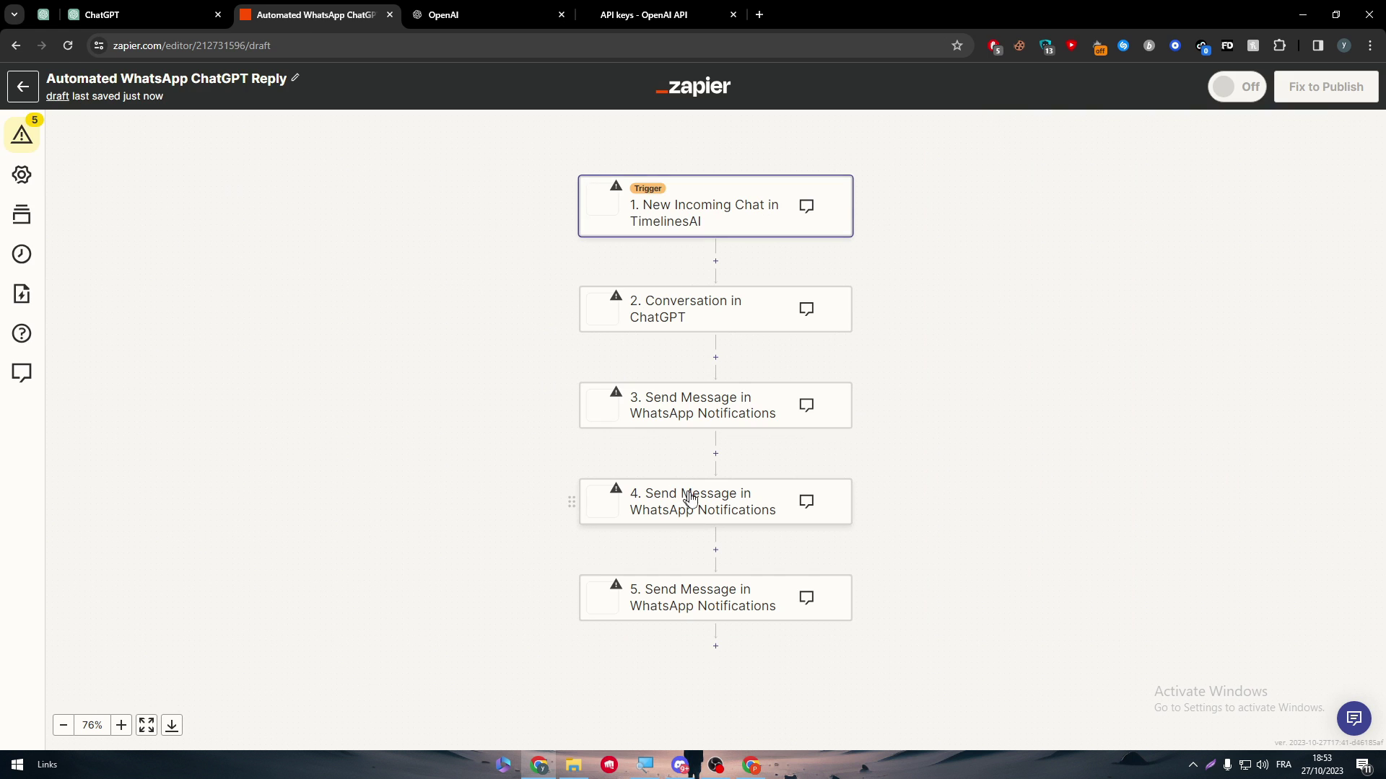
Inspect the app and event settings of step 4, WhatsApp Notifications, including the choices for changing its app, and close them
right_click(697, 509)
click(573, 506)
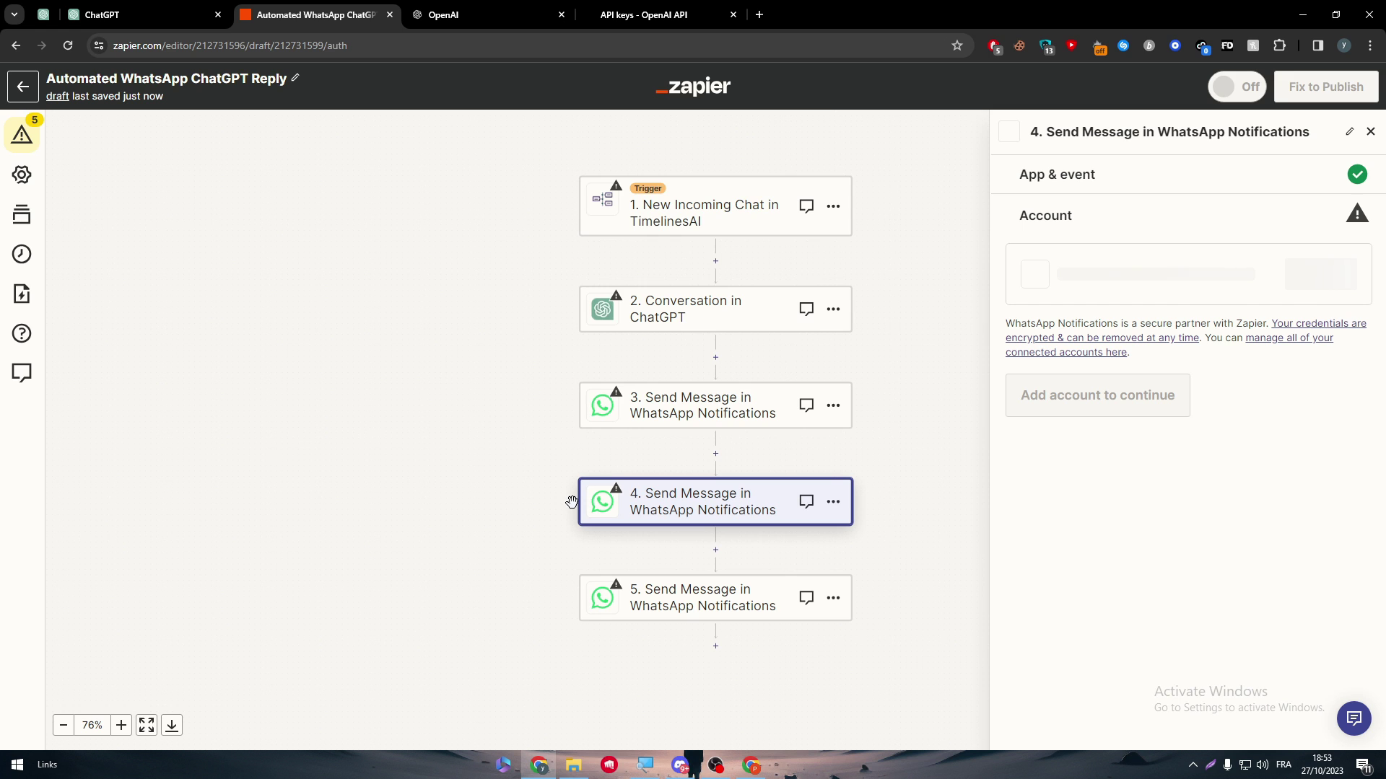
right_click(573, 508)
click(573, 504)
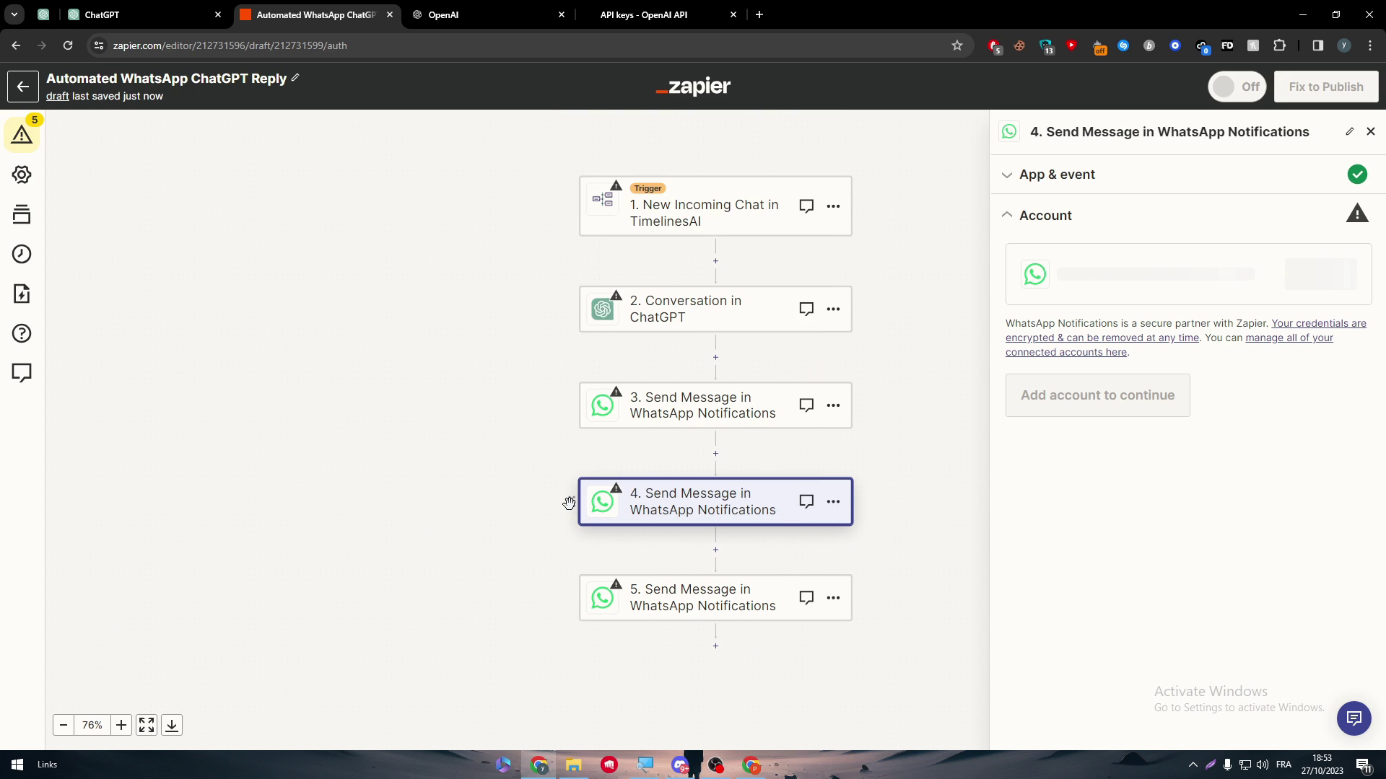
click(1100, 177)
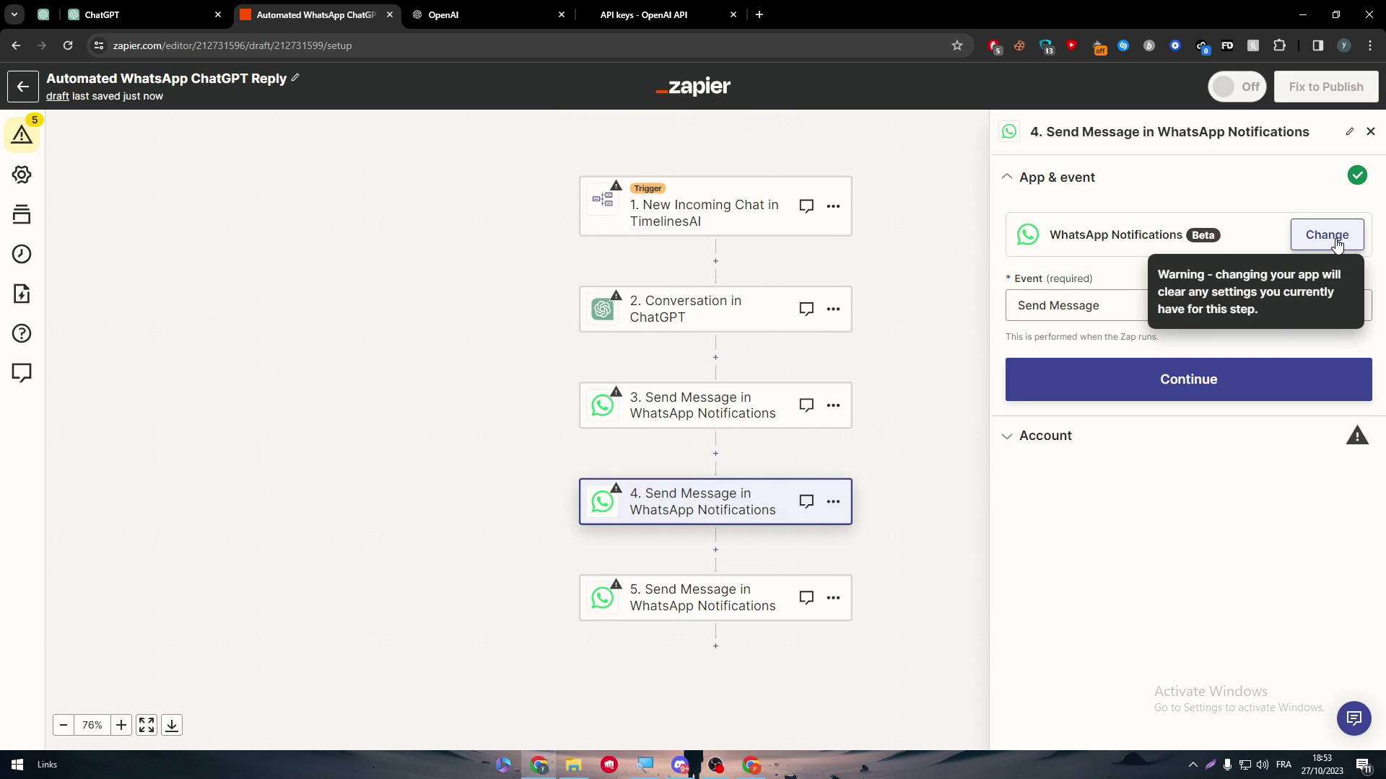
click(1337, 241)
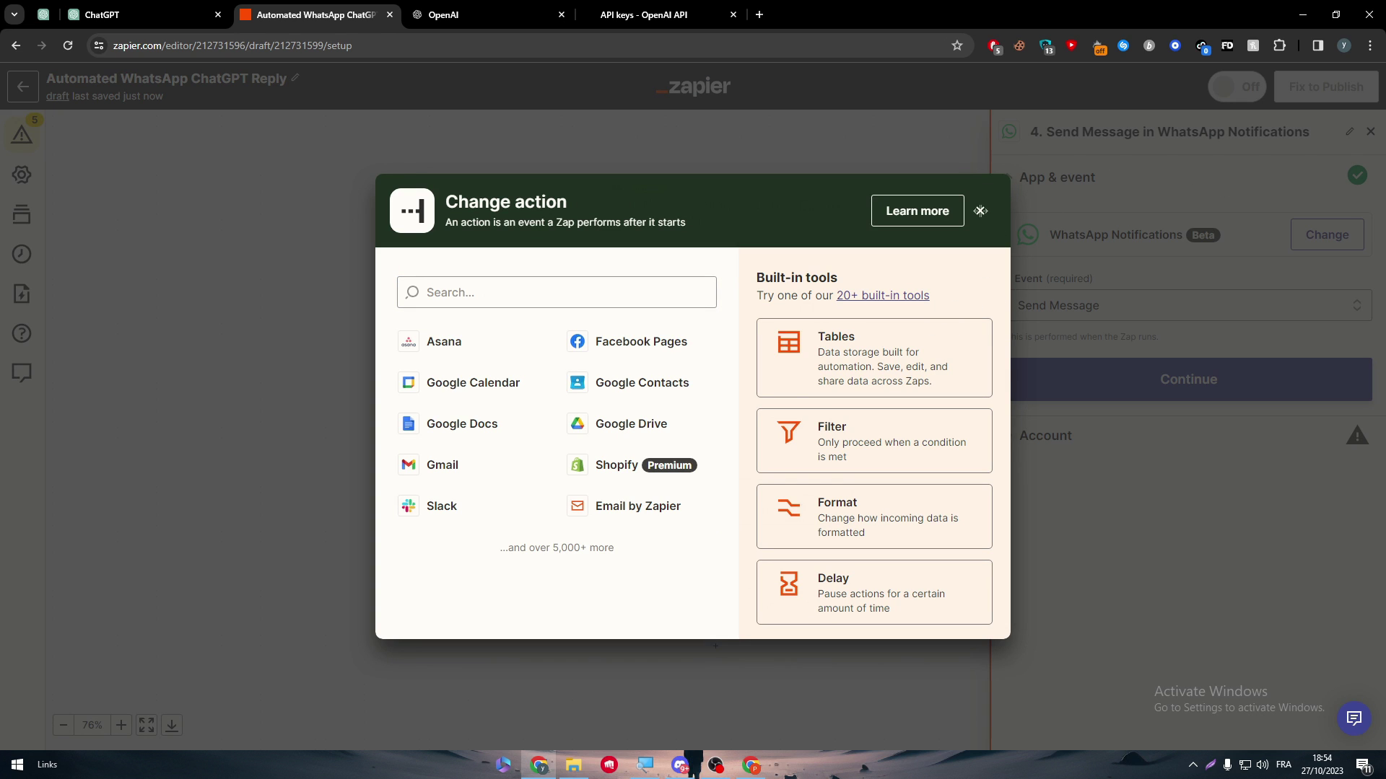
drag(980, 211, 740, 262)
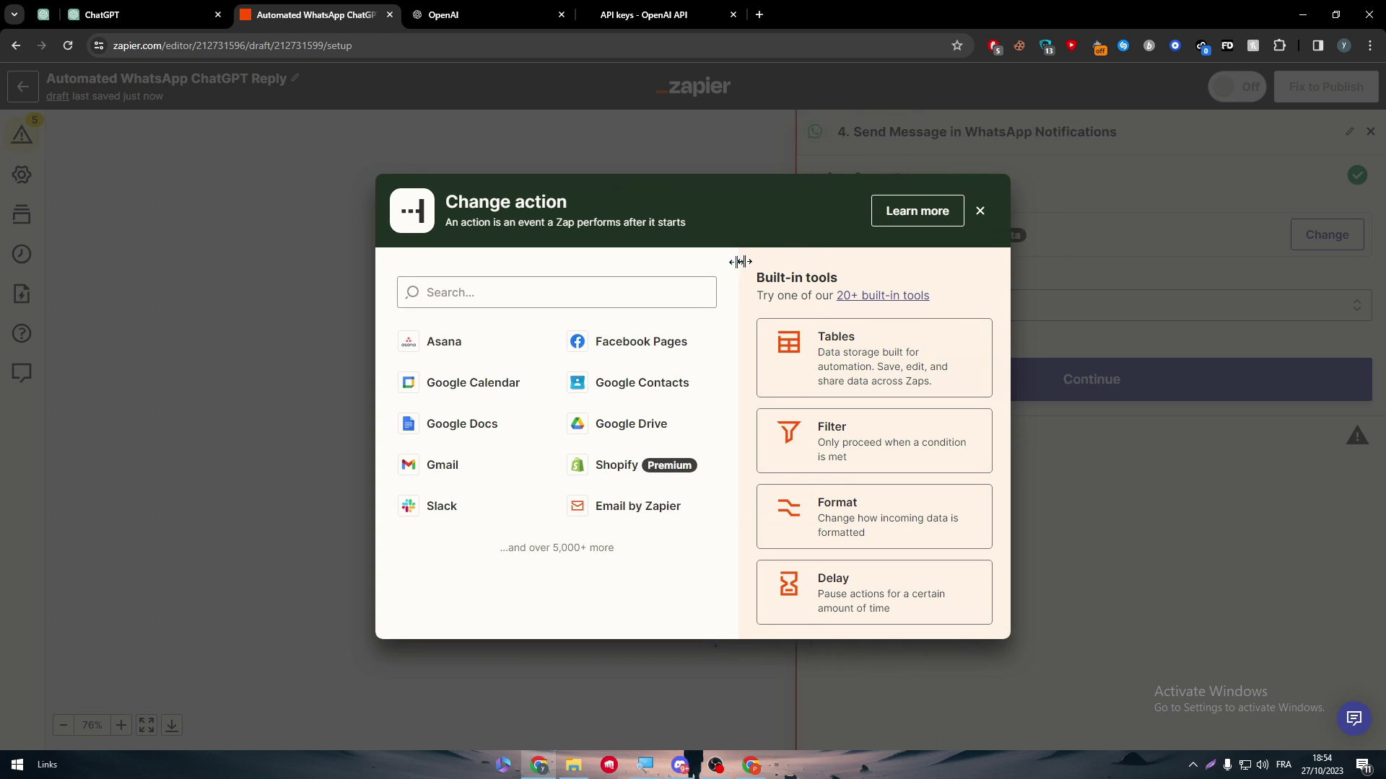
click(980, 211)
drag(745, 168, 1115, 168)
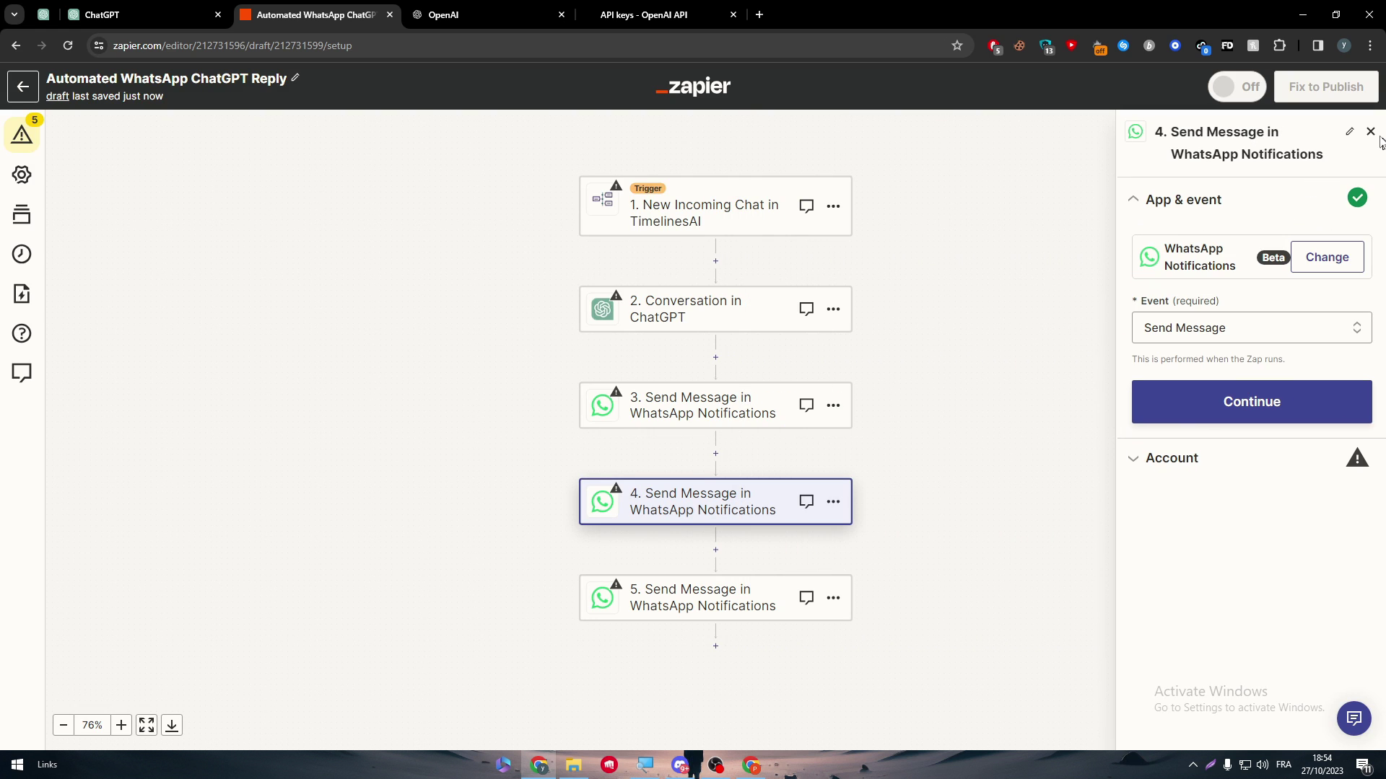
click(1371, 132)
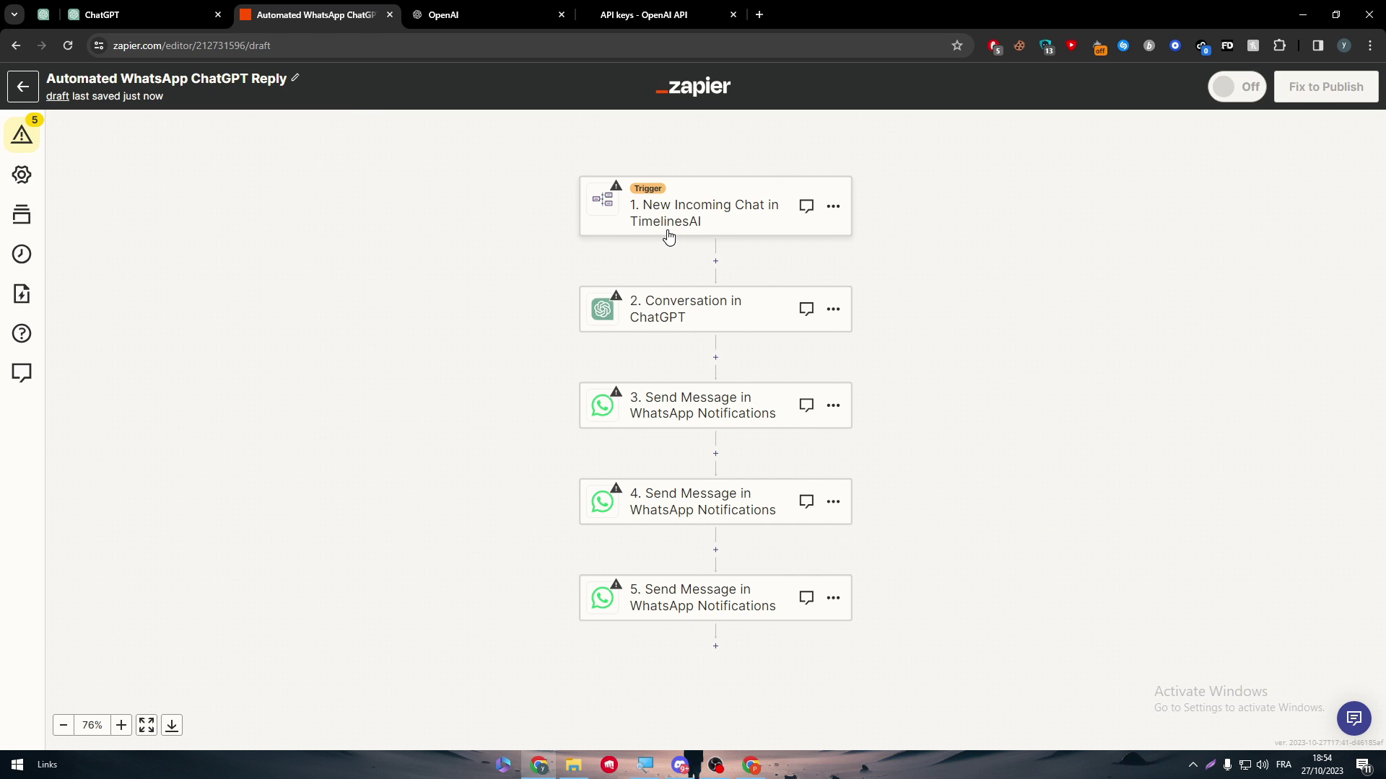
Assign the first listed ChatGPT account to the Conversation step and continue to its action settings
click(668, 235)
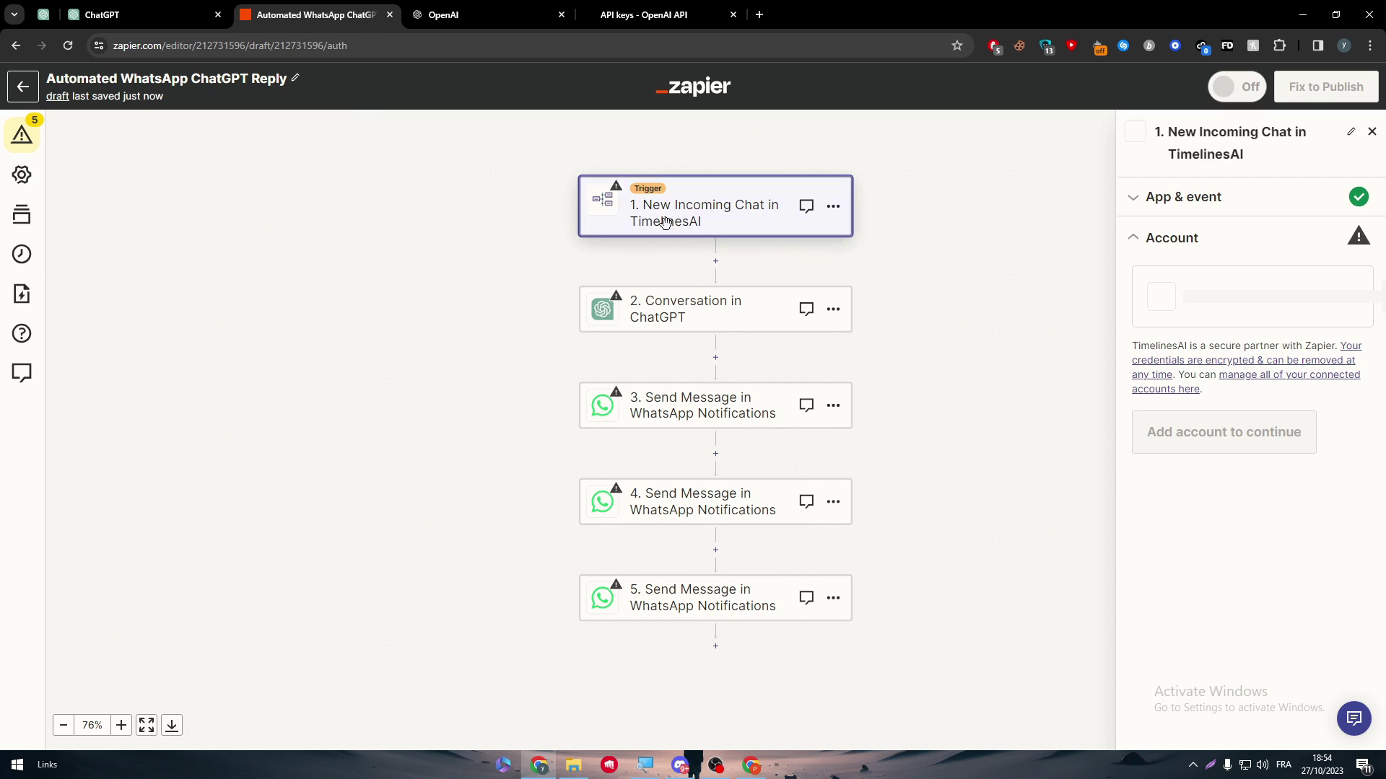
click(695, 314)
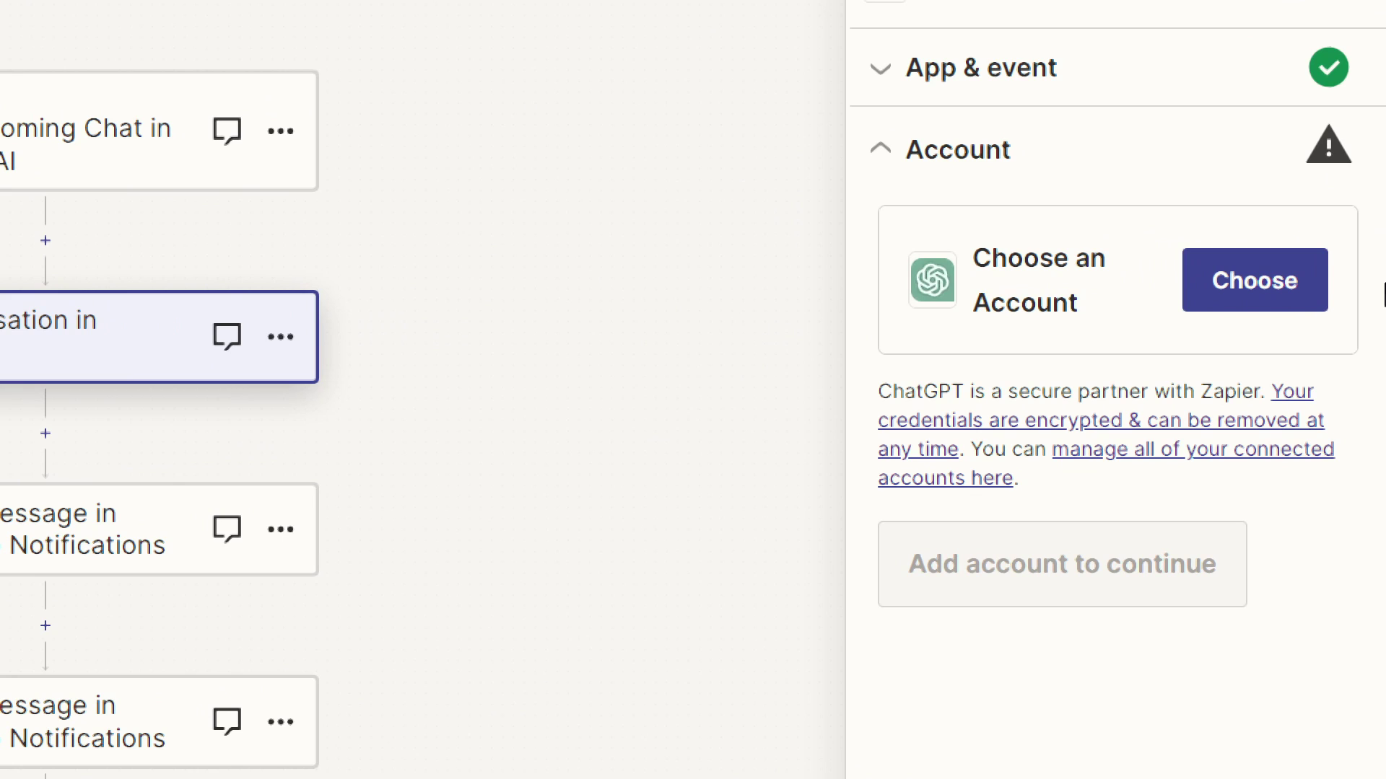
click(1192, 280)
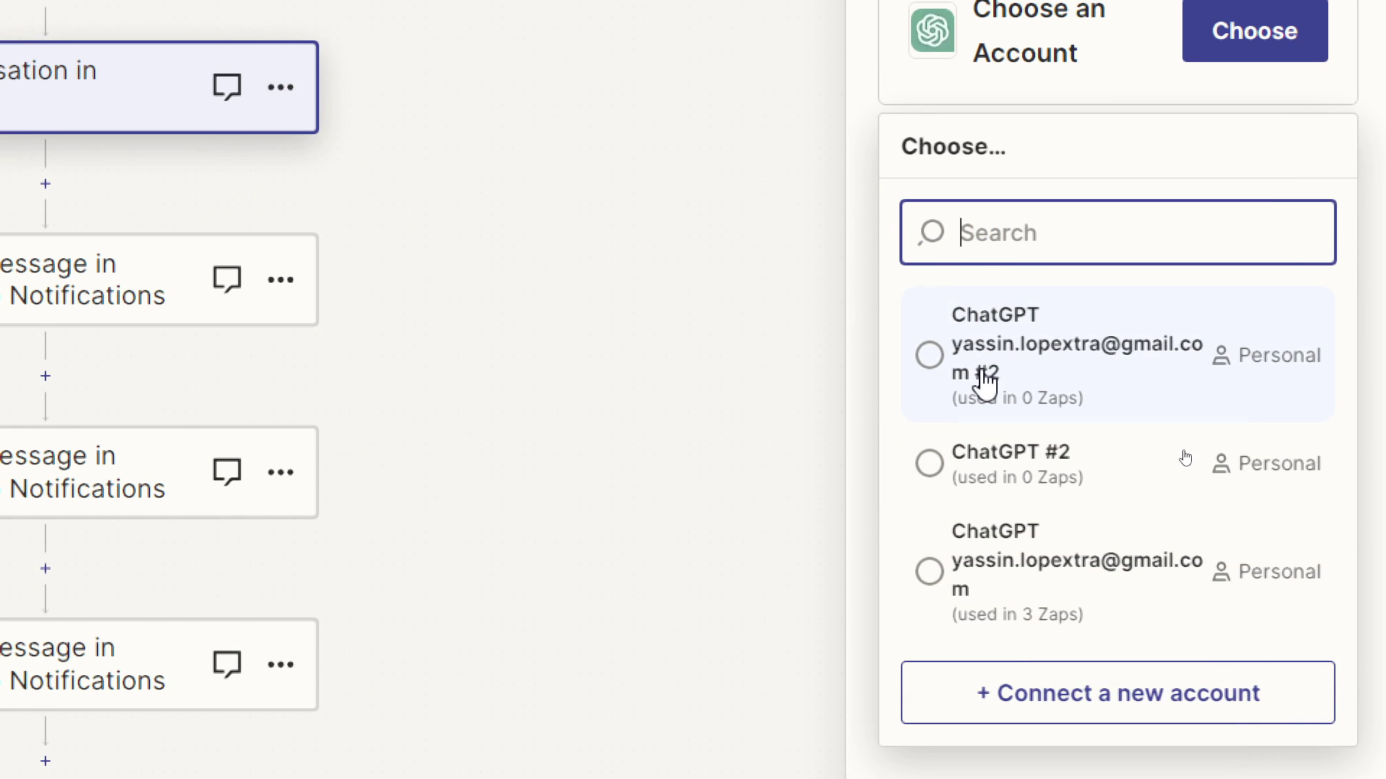
click(1030, 335)
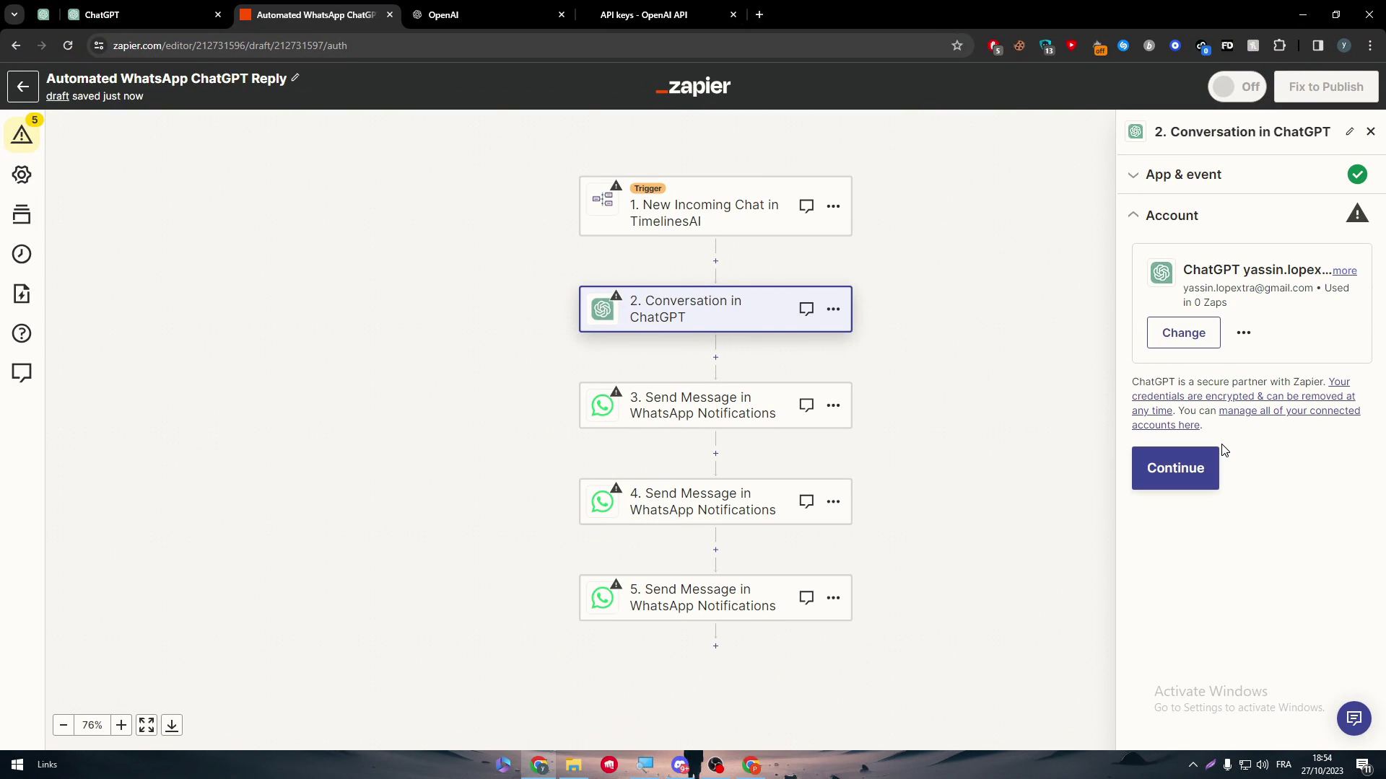
click(1214, 462)
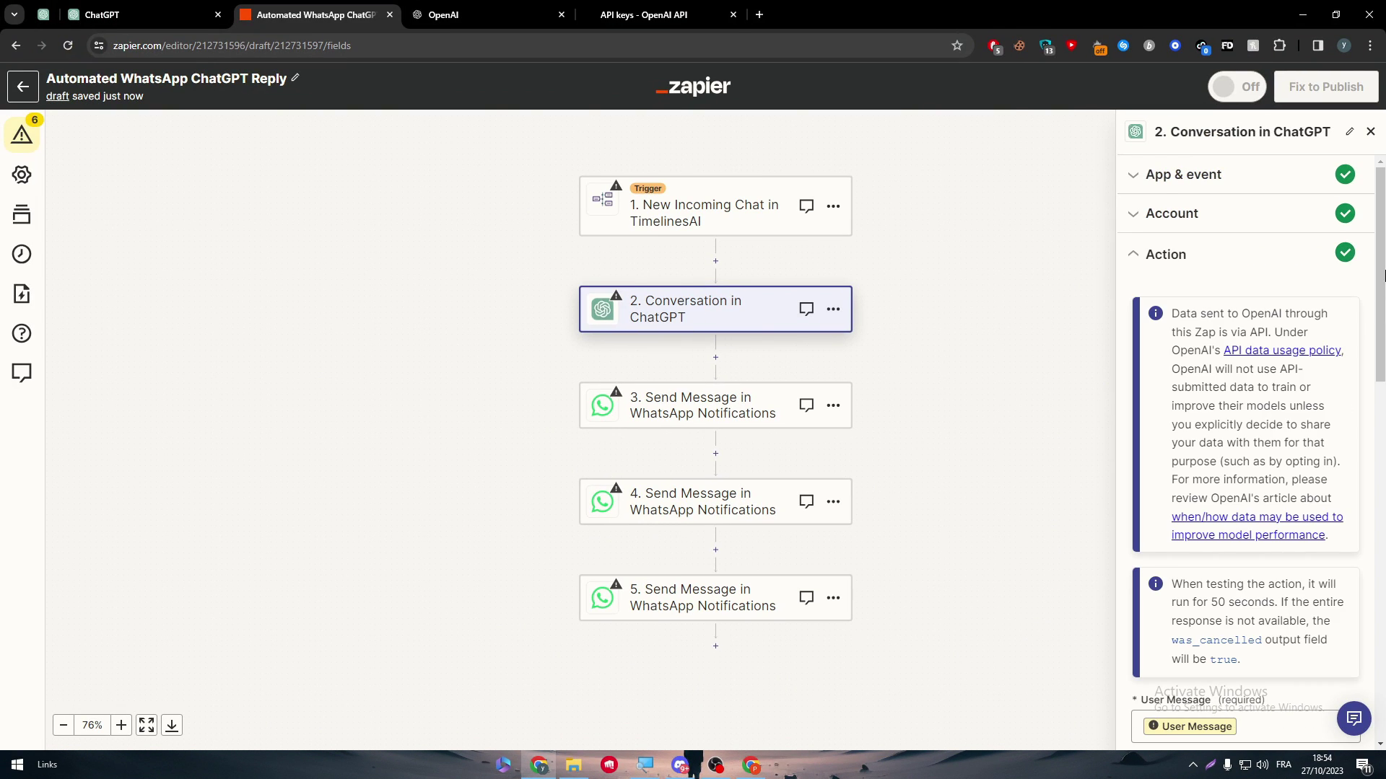
Accept the Conversation step's action settings with the gpt-3.5-turbo model and run the step's test
drag(1384, 274, 1384, 390)
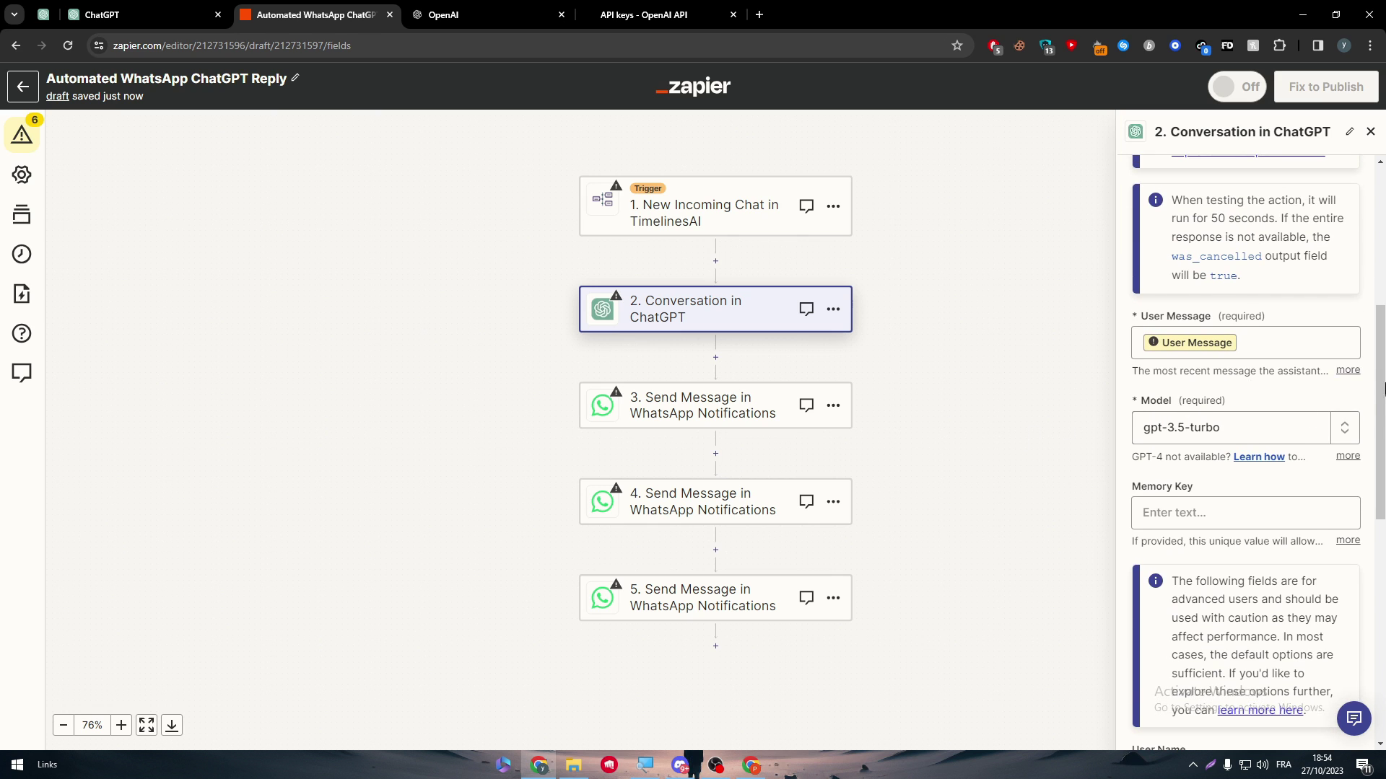
scroll(1227, 649, down, 7)
click(1312, 725)
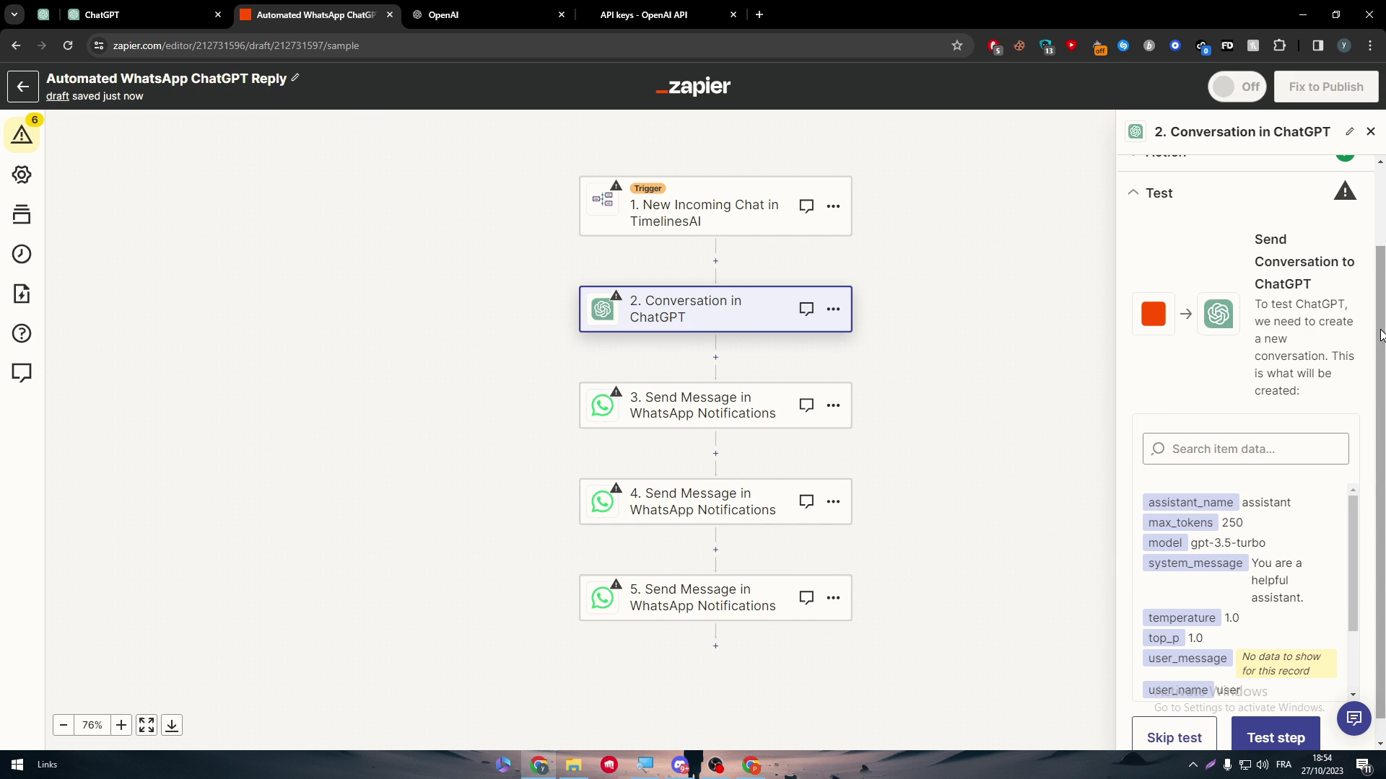
drag(1383, 344, 1379, 382)
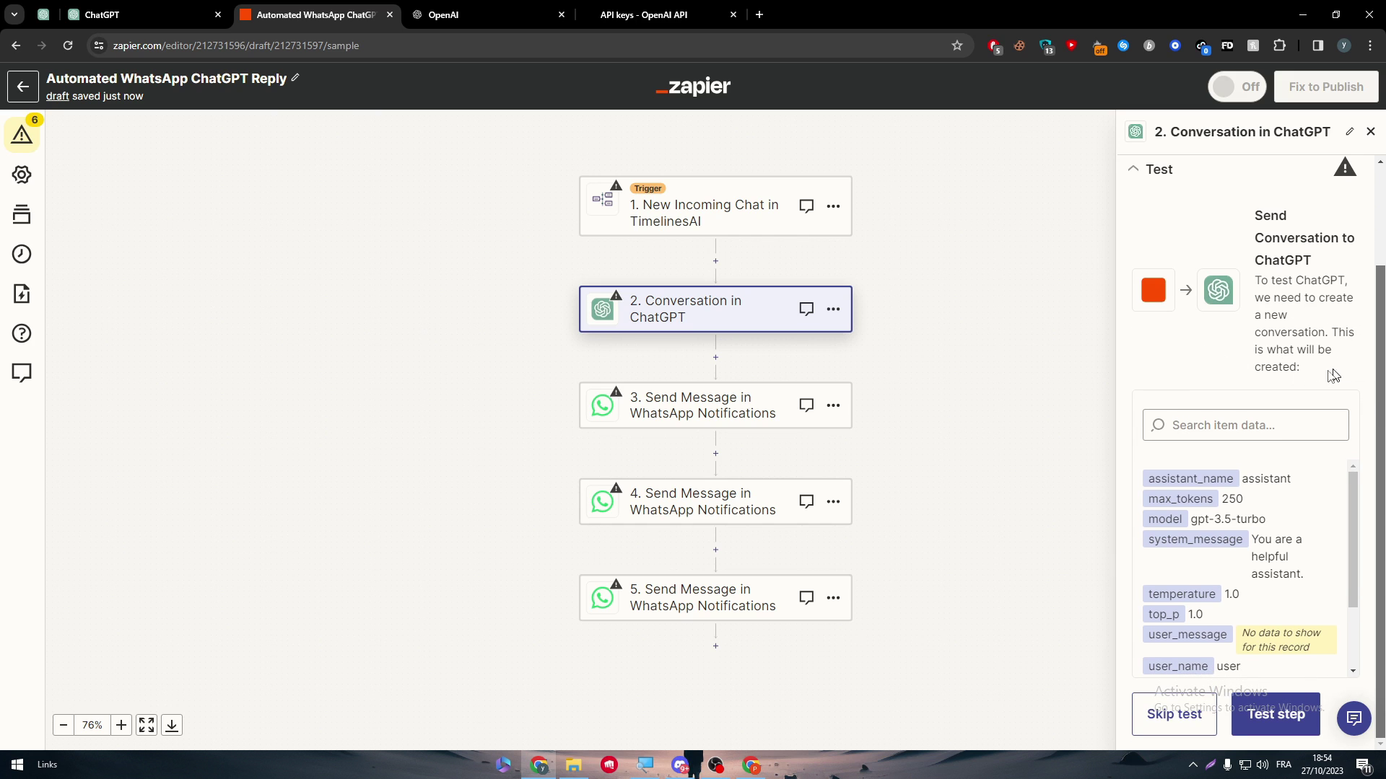
click(1262, 730)
Read the result message of the ChatGPT test and open the account settings of the TimelinesAI trigger
drag(1143, 405, 1163, 393)
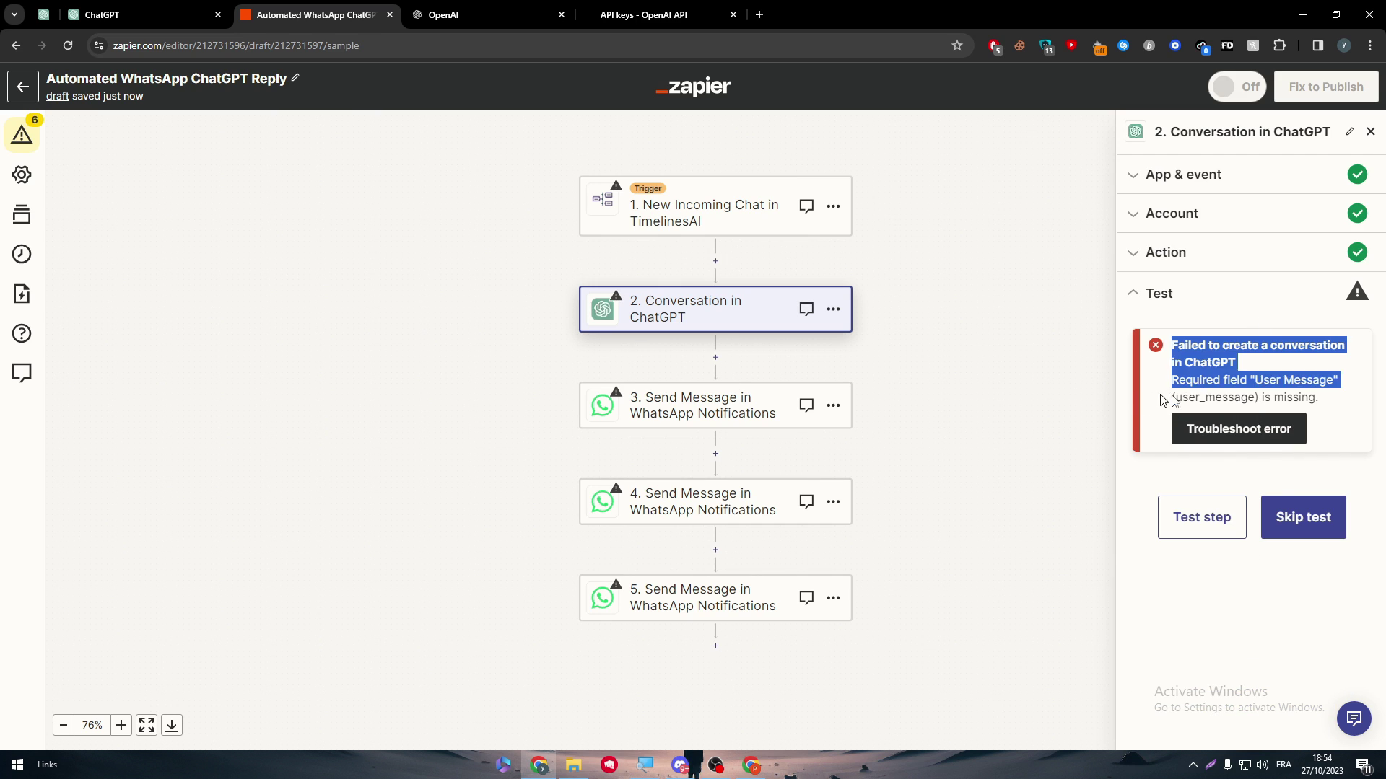
click(1162, 393)
double_click(1272, 380)
click(1271, 380)
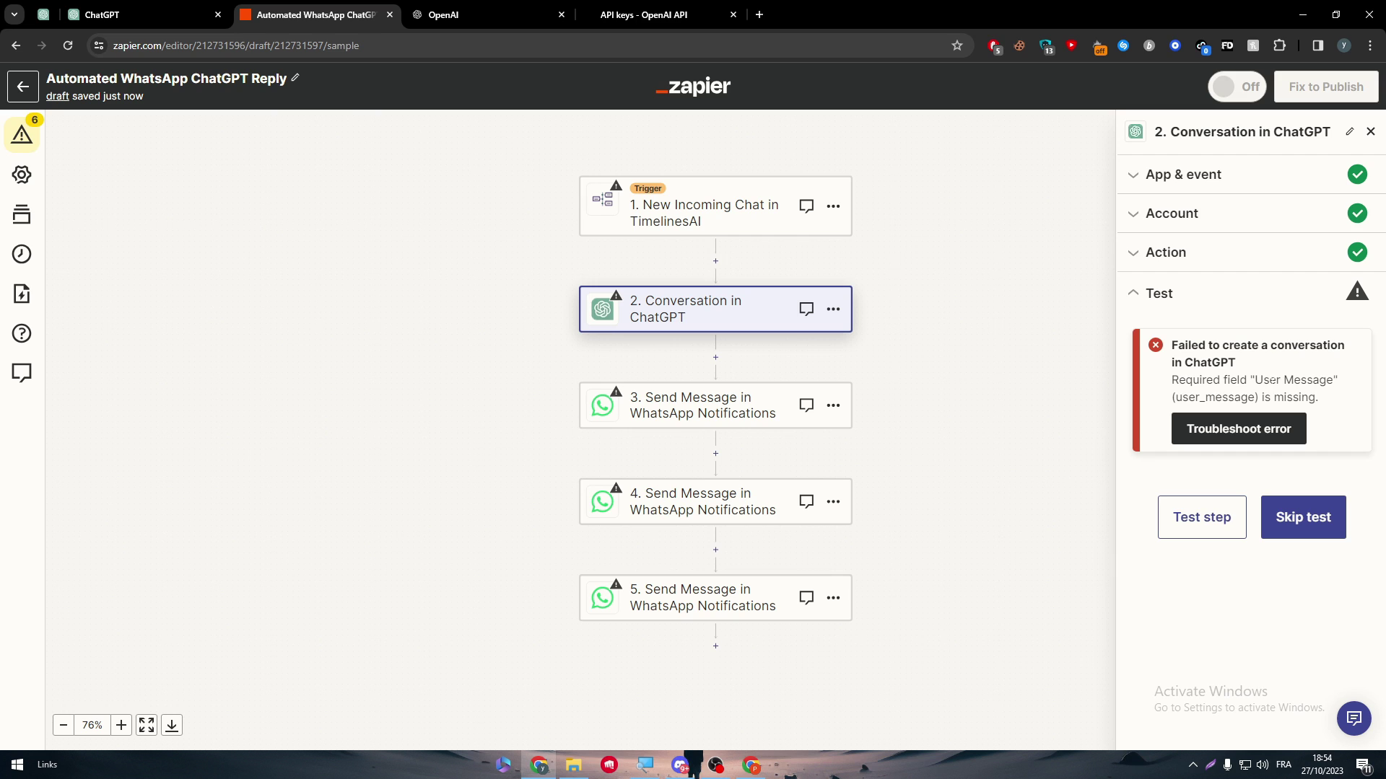
drag(1254, 380, 1319, 397)
click(1306, 401)
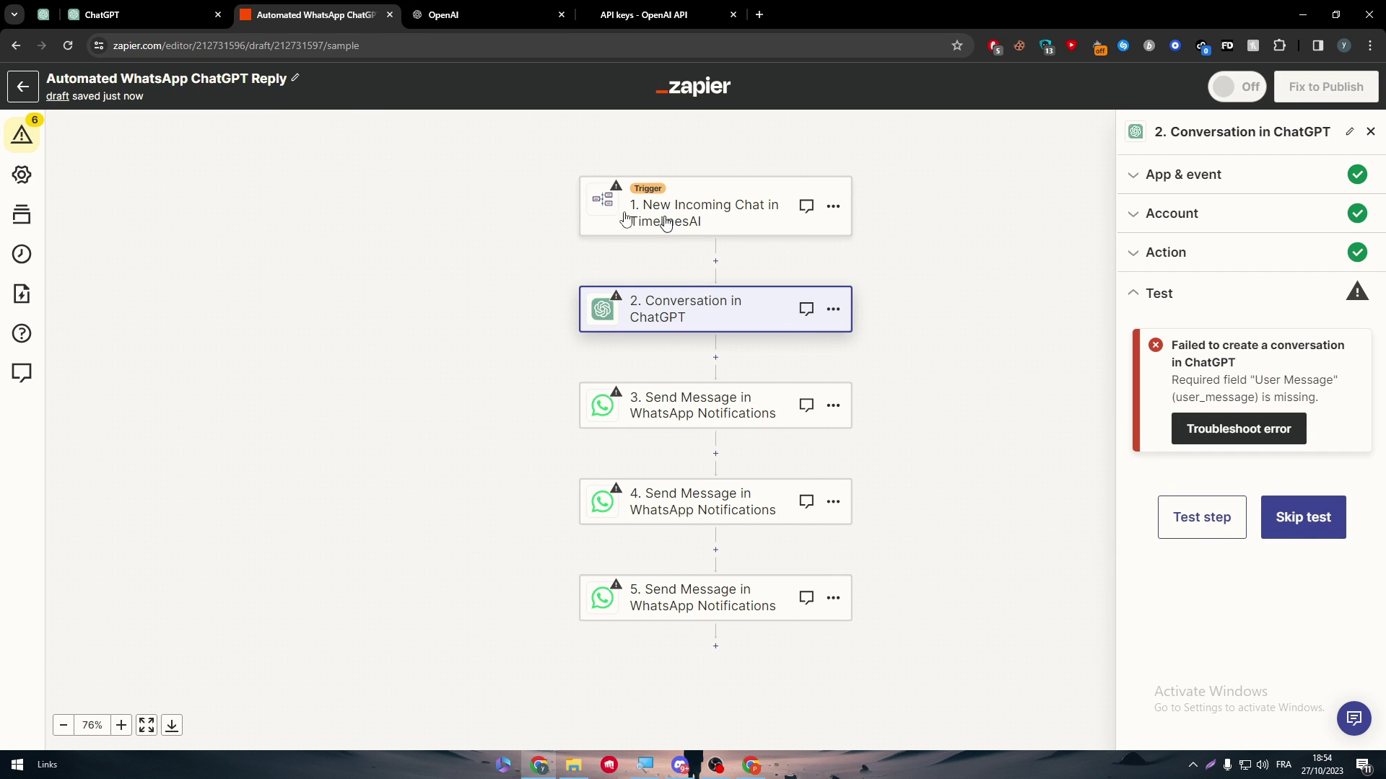
click(723, 202)
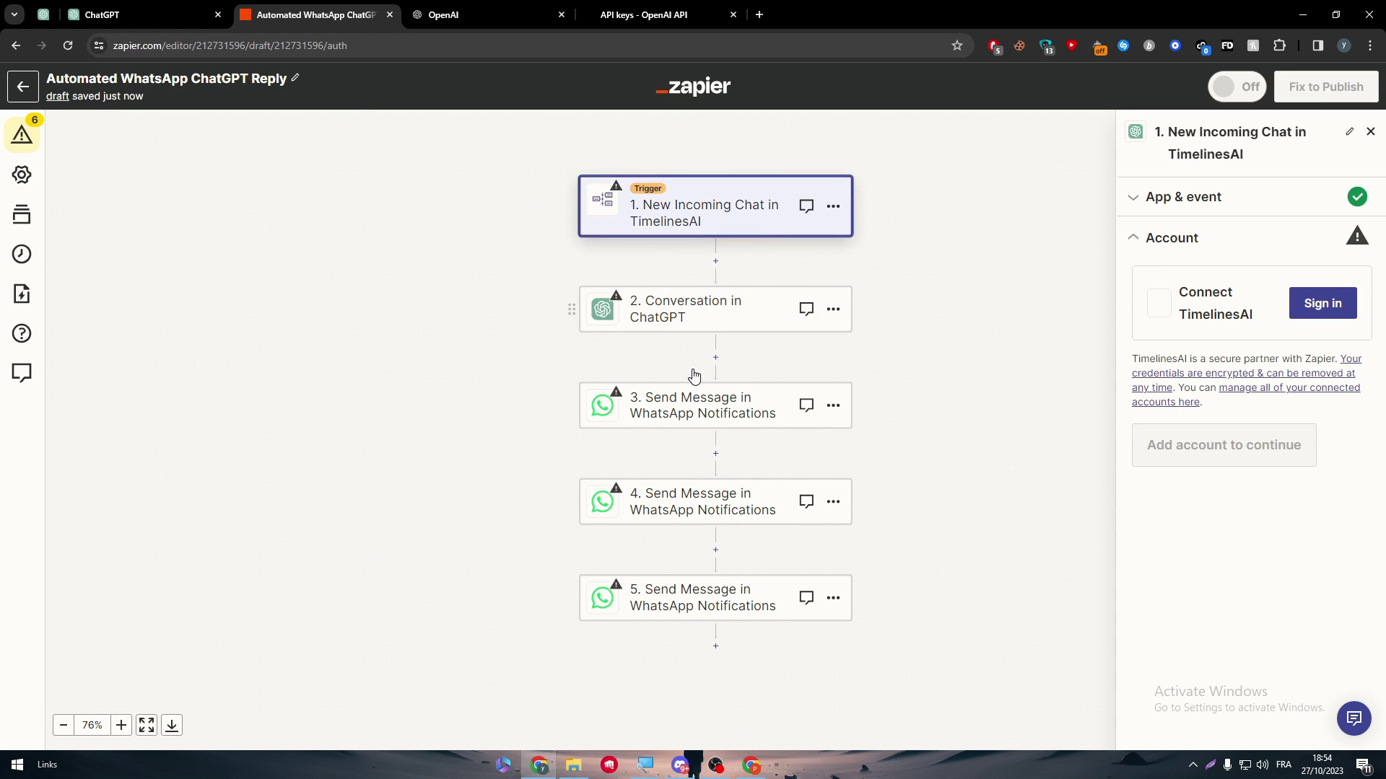
Move the first WhatsApp Notifications Send Message step above the ChatGPT Conversation step, directly after the TimelinesAI trigger
drag(696, 374, 679, 326)
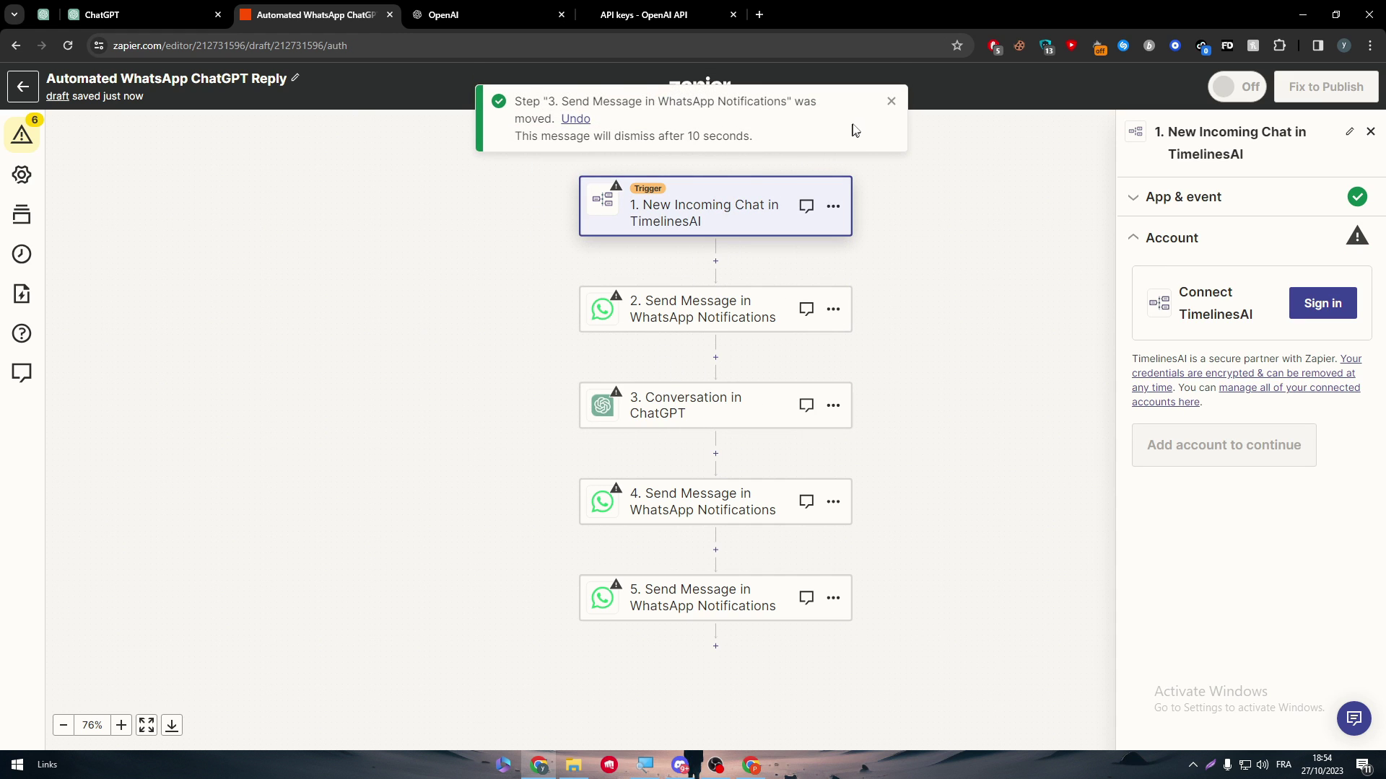
click(886, 106)
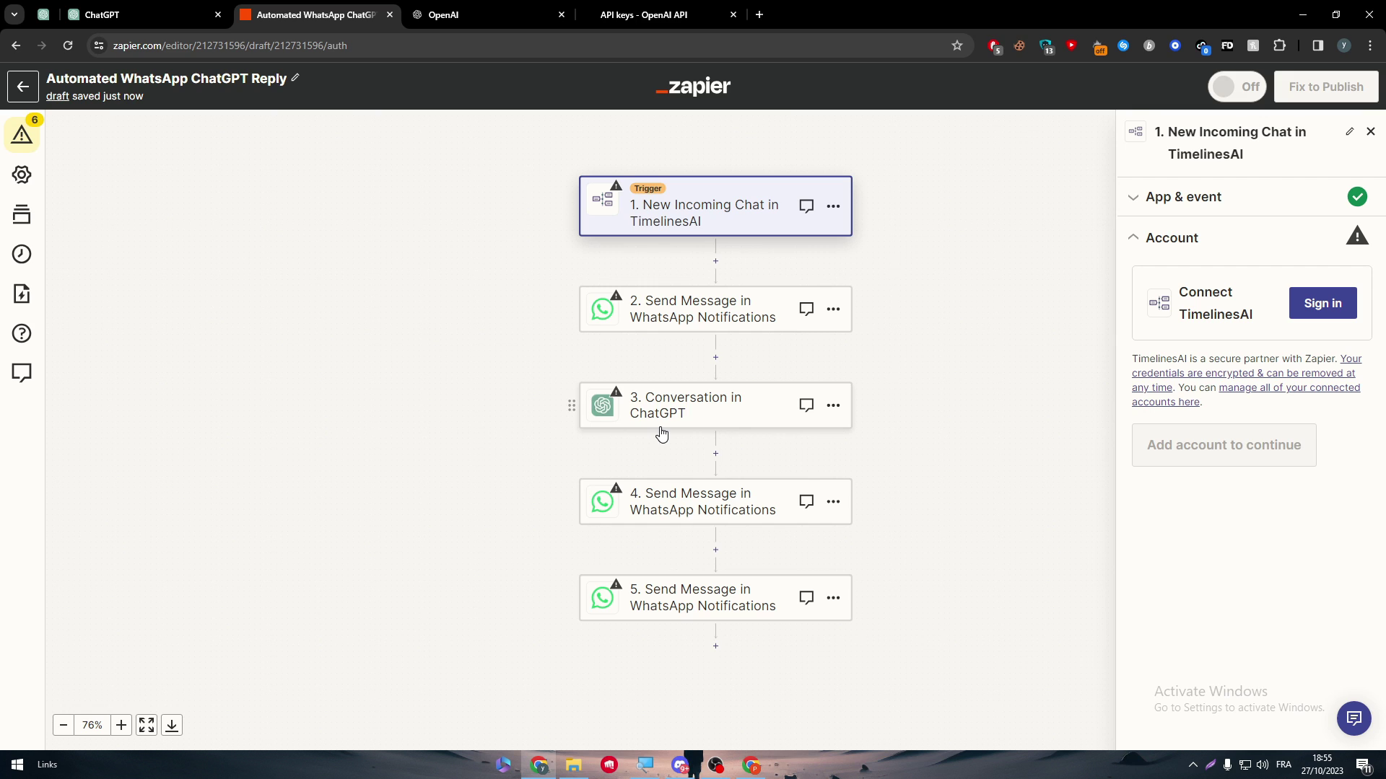
Delete the WhatsApp Notifications Send Message step that directly follows the ChatGPT Conversation step
click(832, 405)
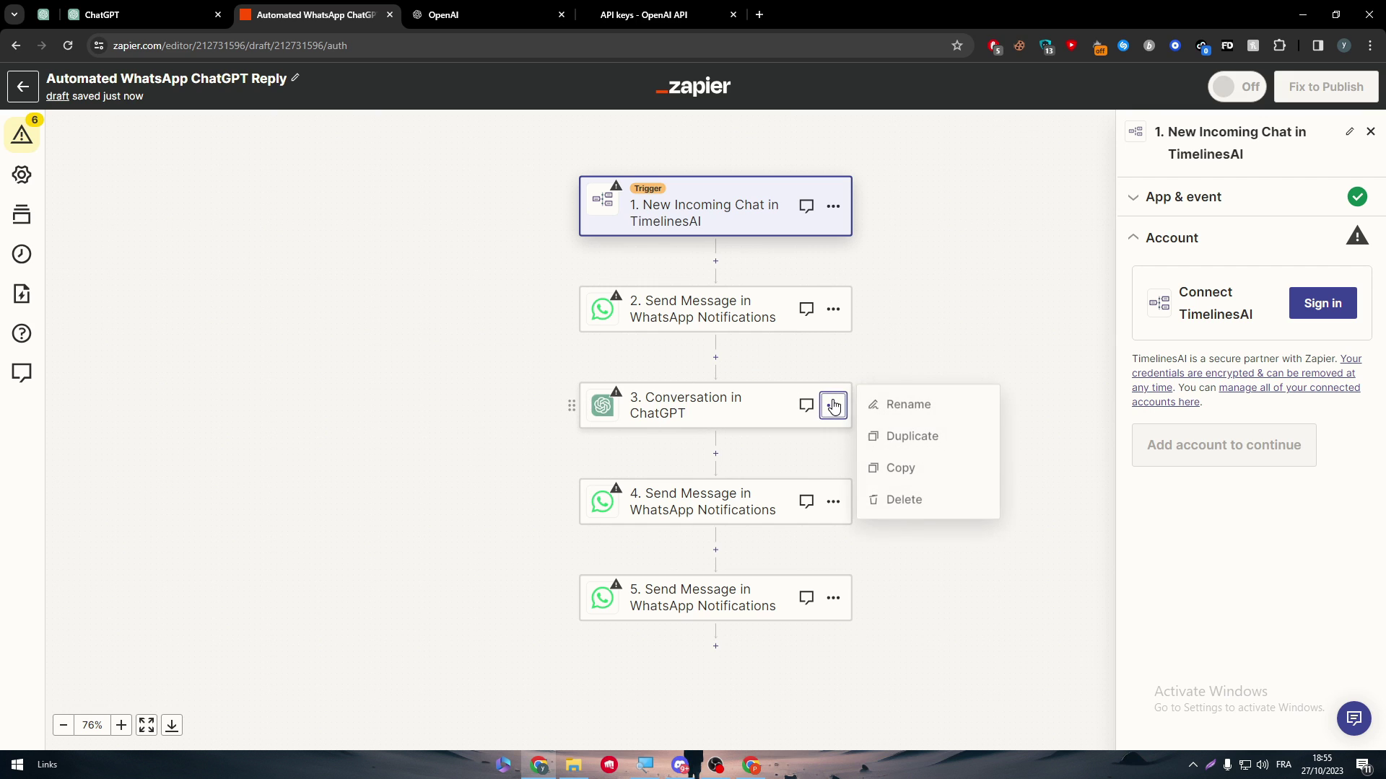
click(833, 503)
click(876, 597)
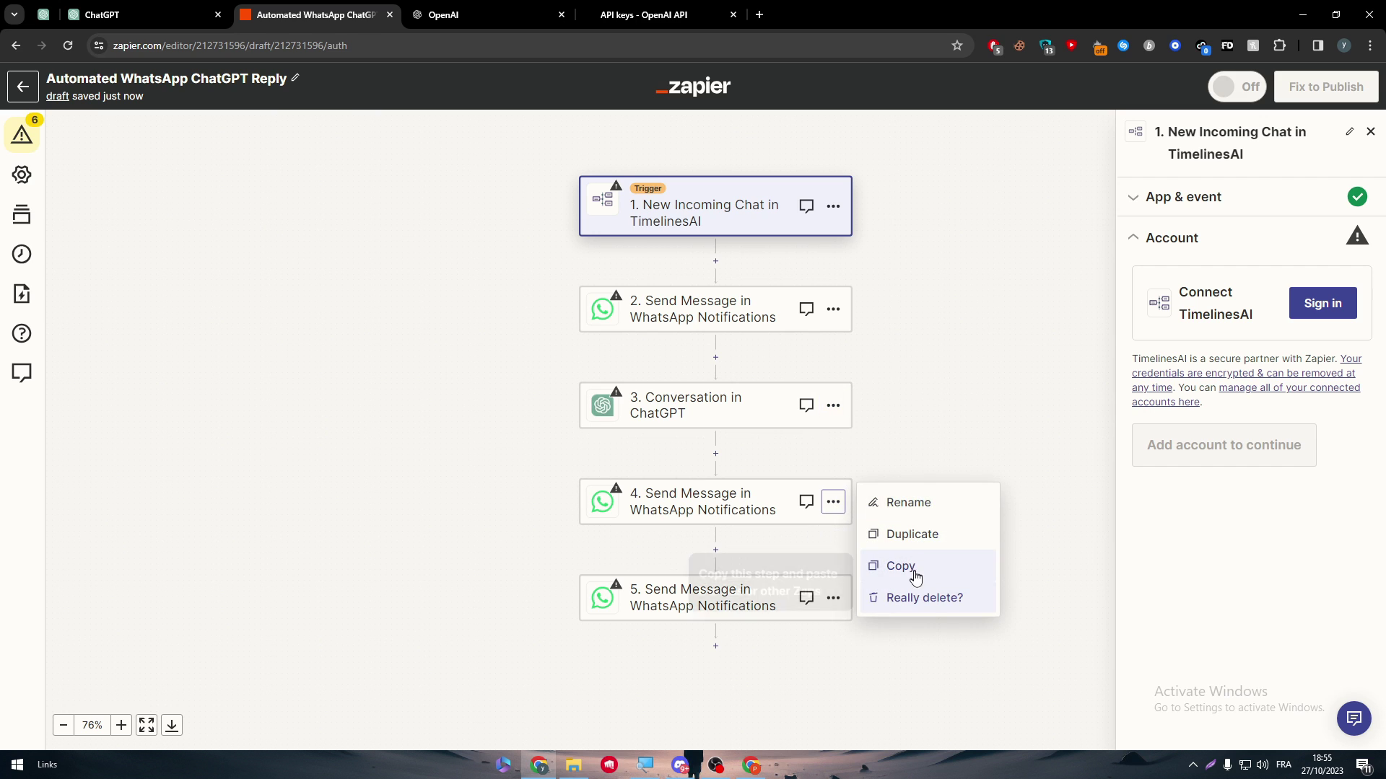
click(918, 601)
click(833, 503)
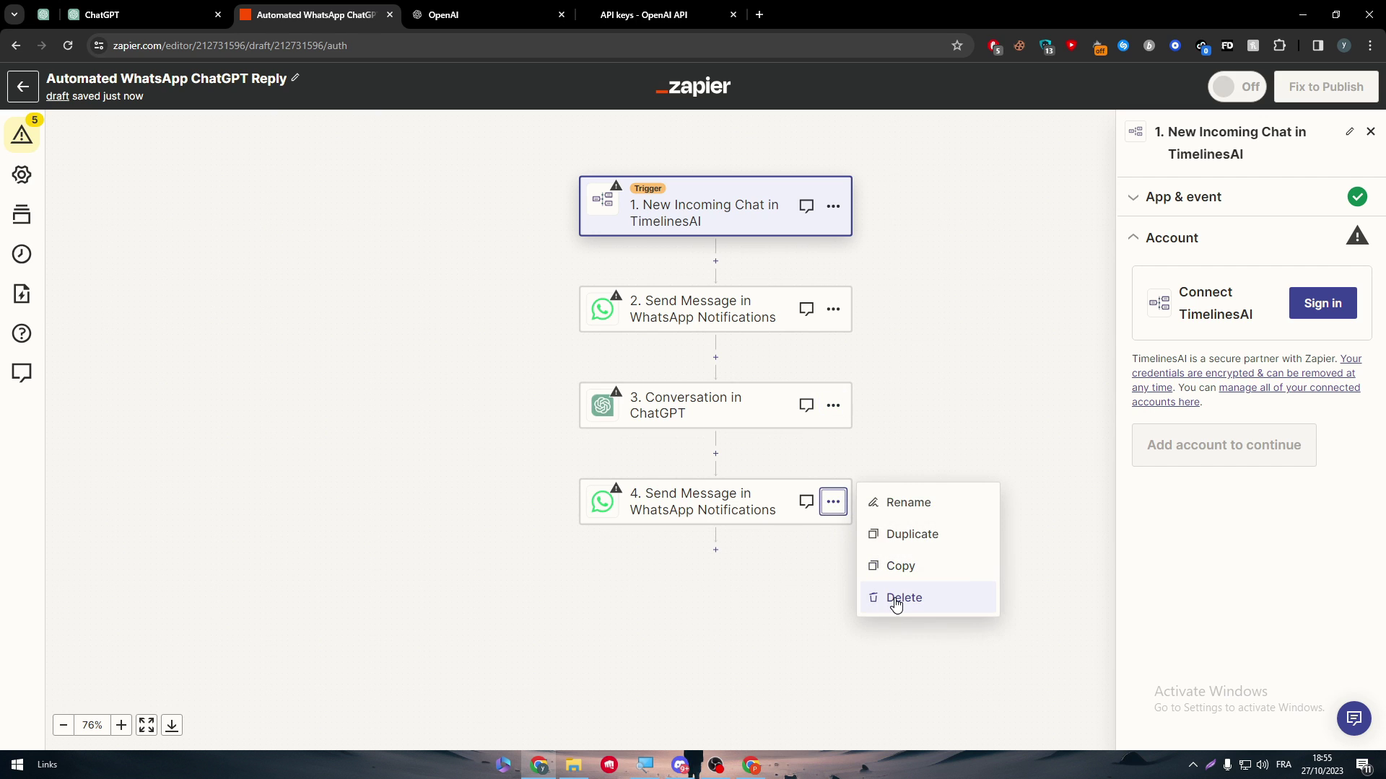
click(896, 603)
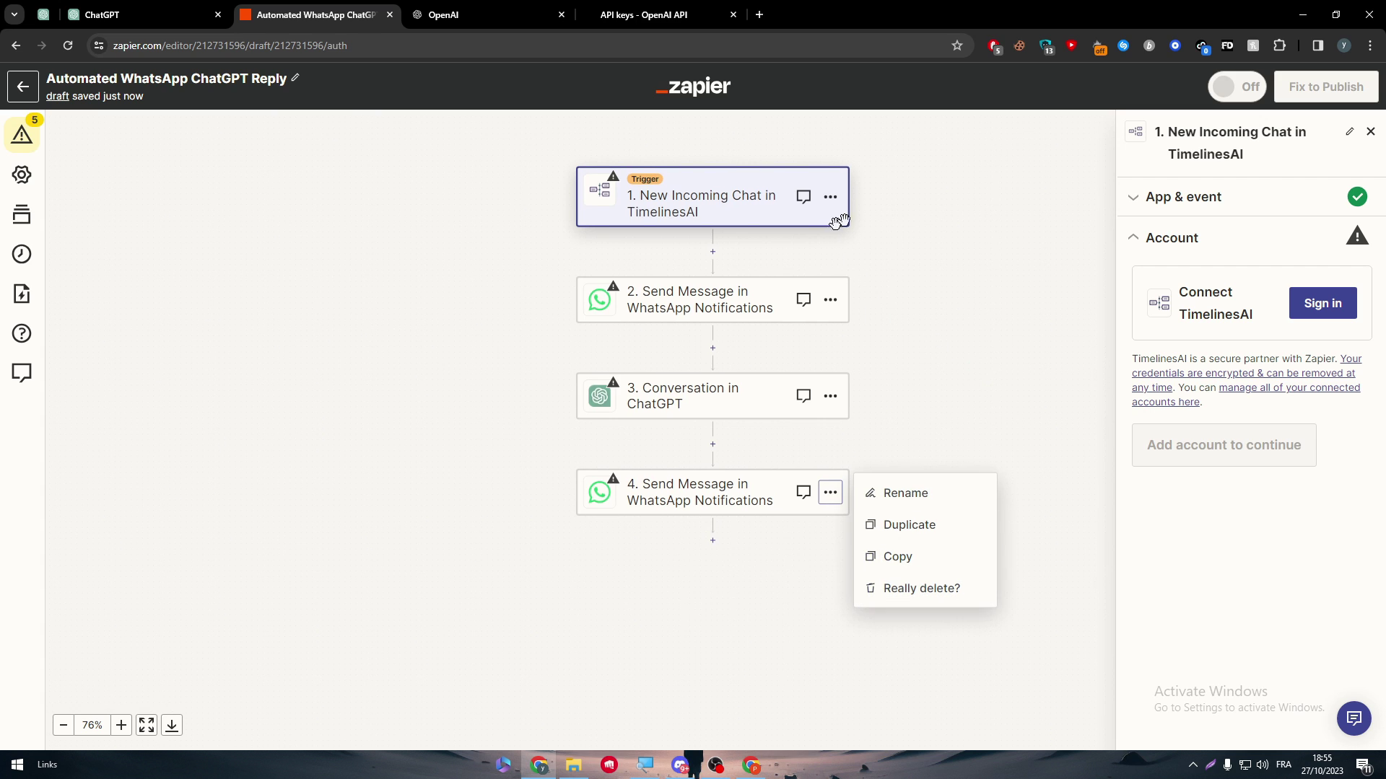
key(Escape)
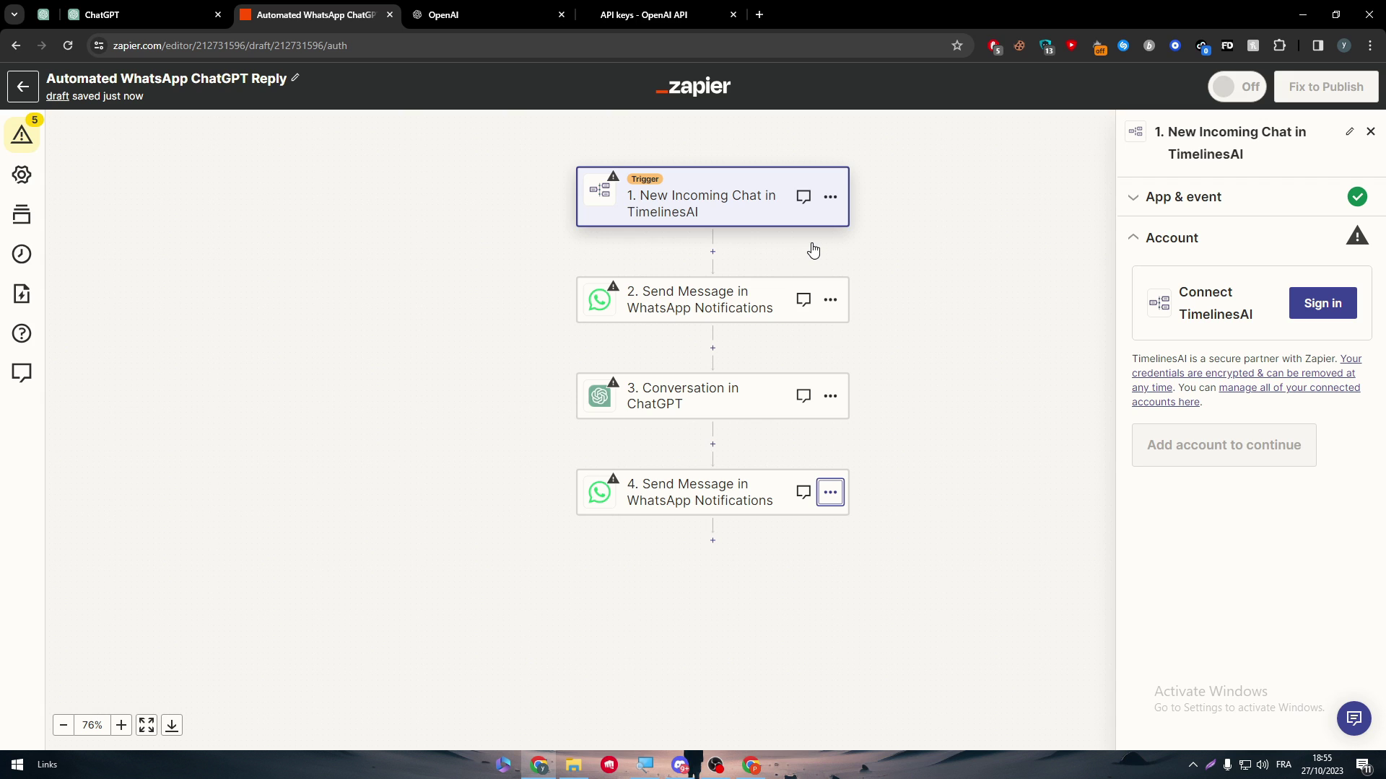
click(864, 410)
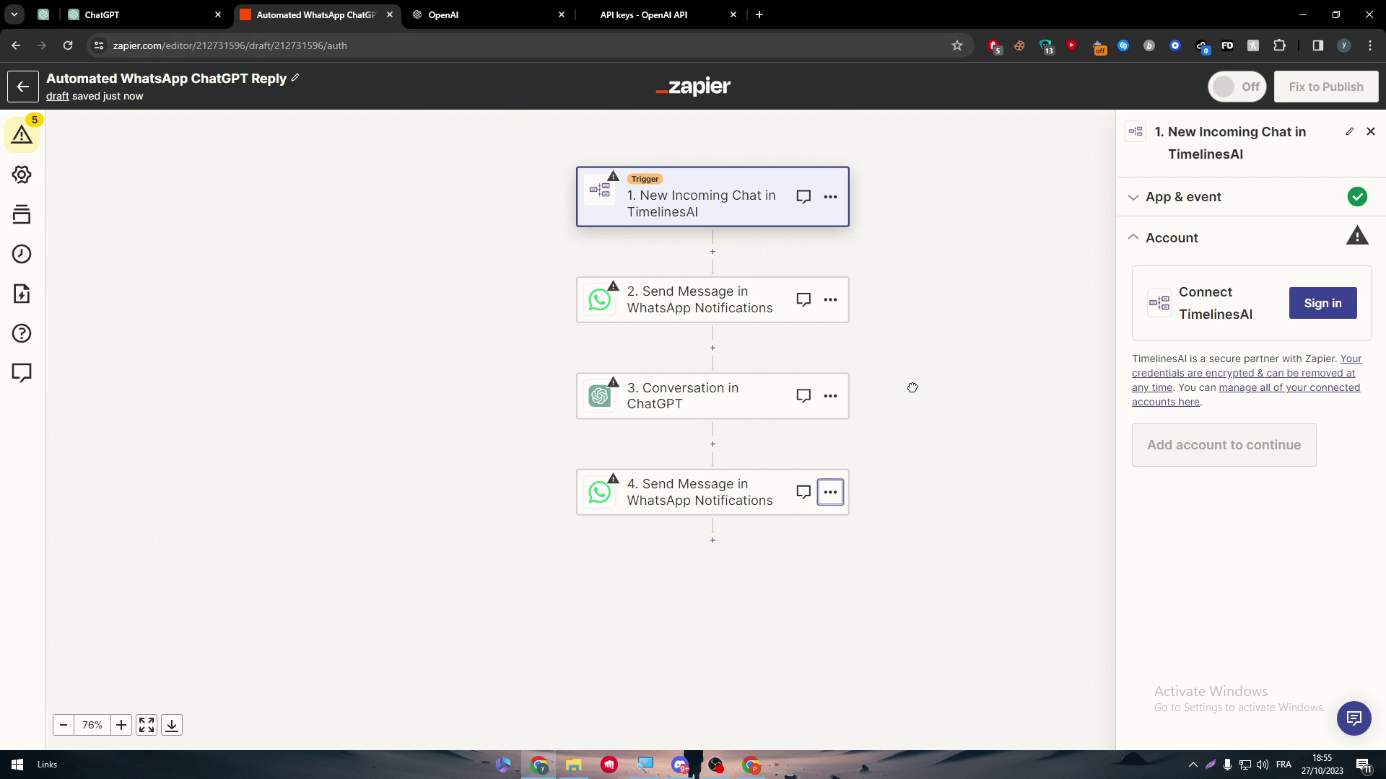